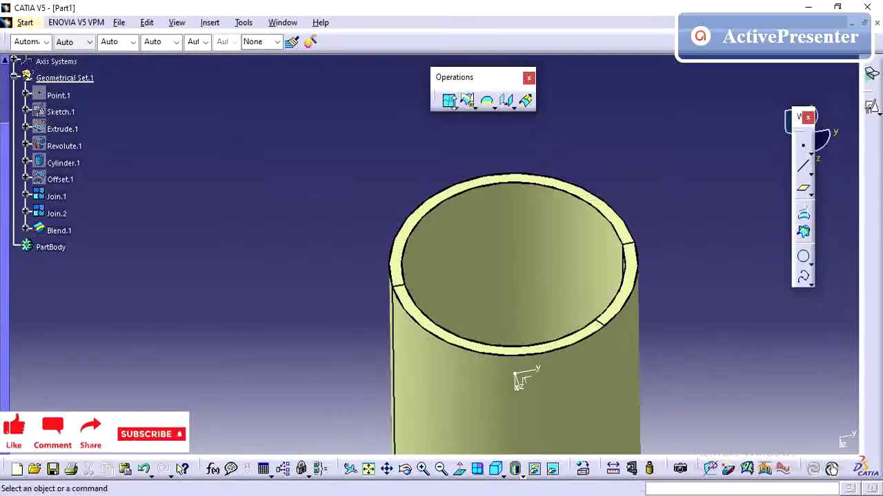
Detach the Join-Healing tools from the Operations set so they float on their own
{"action": "left_click", "coordinate": [452, 105]}
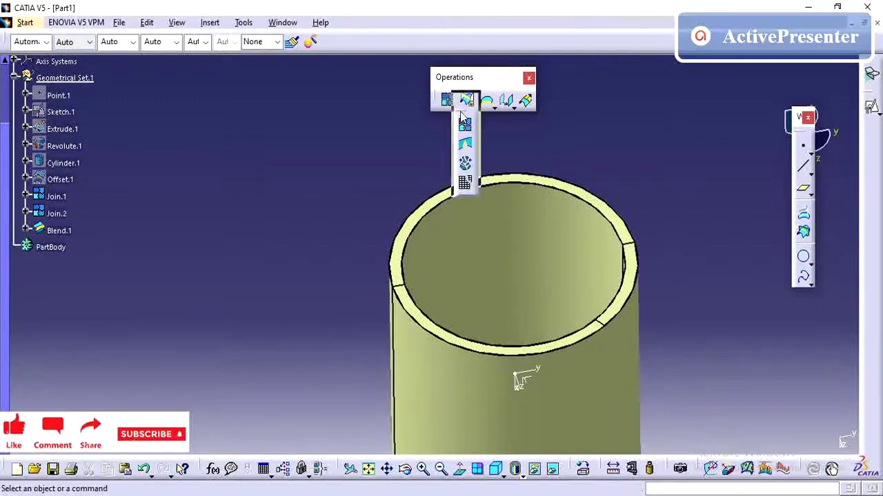
{"action": "mouse_move", "coordinate": [464, 98]}
{"action": "left_mouse_down"}
{"action": "mouse_move", "coordinate": [607, 72]}
{"action": "mouse_move", "coordinate": [579, 112]}
{"action": "left_mouse_up"}
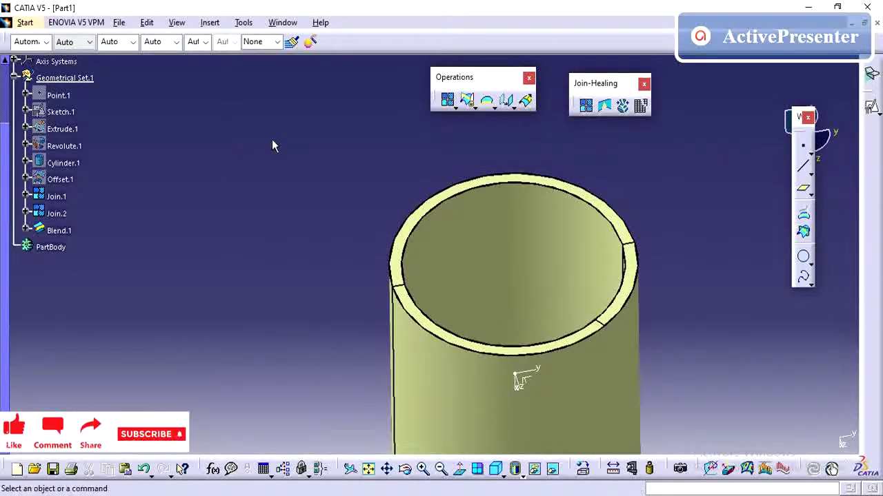
{"action": "middle_click_drag", "start_coordinate": [228, 216], "coordinate": [292, 240]}
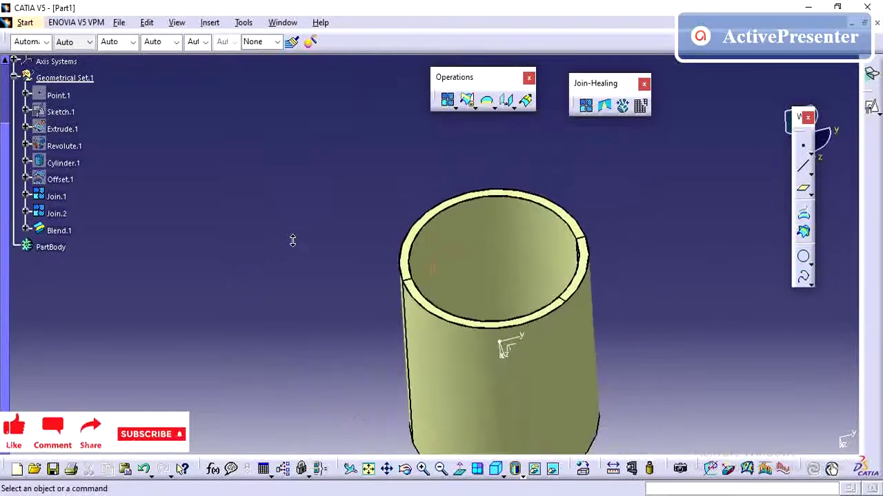
{"action": "double_click", "coordinate": [71, 238]}
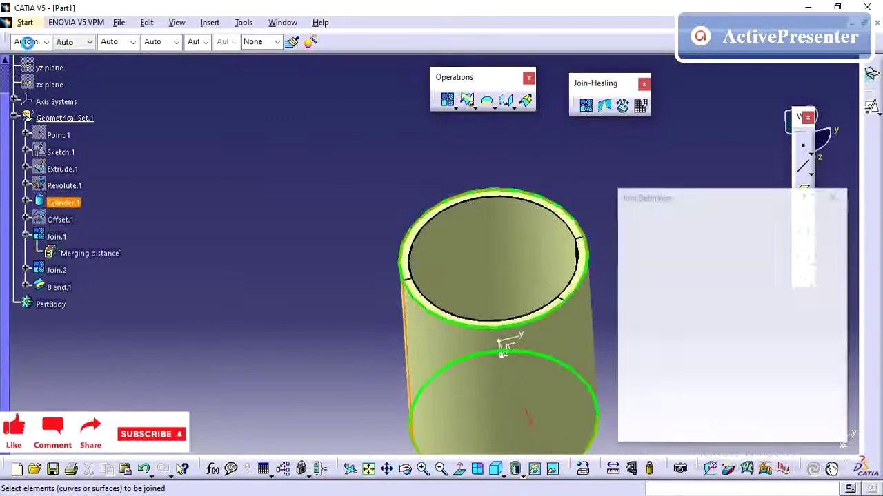
{"action": "left_click", "coordinate": [27, 42]}
{"action": "left_click", "coordinate": [30, 135]}
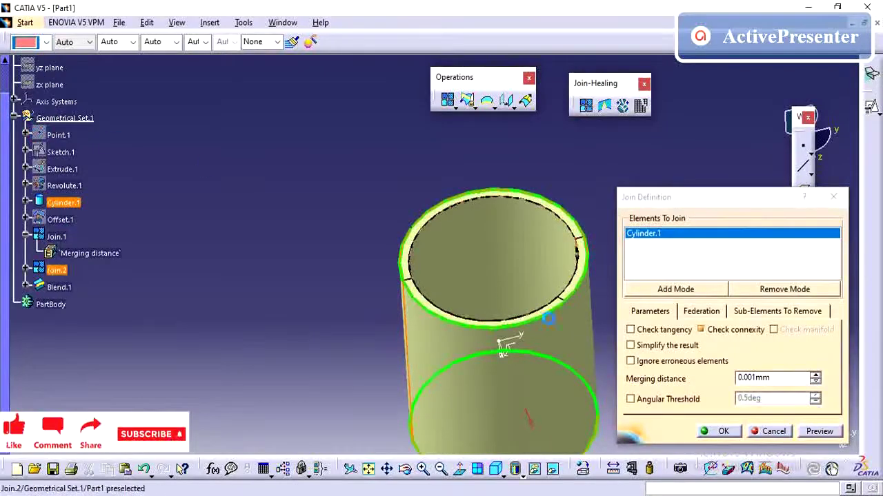
{"action": "left_click", "coordinate": [718, 431]}
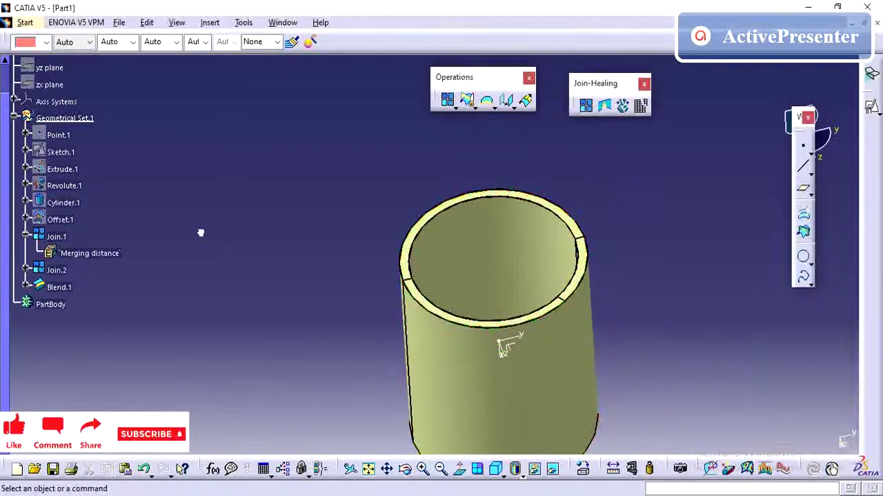
Colour Join.1, the outer cylinder surface, salmon pink
{"action": "left_click", "coordinate": [56, 237]}
{"action": "left_click", "coordinate": [45, 42]}
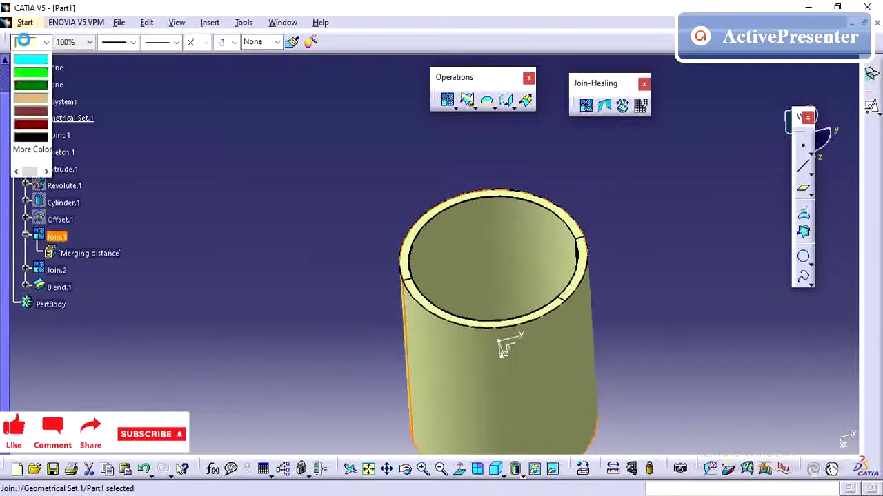
{"action": "left_click", "coordinate": [29, 123]}
{"action": "left_click", "coordinate": [197, 143]}
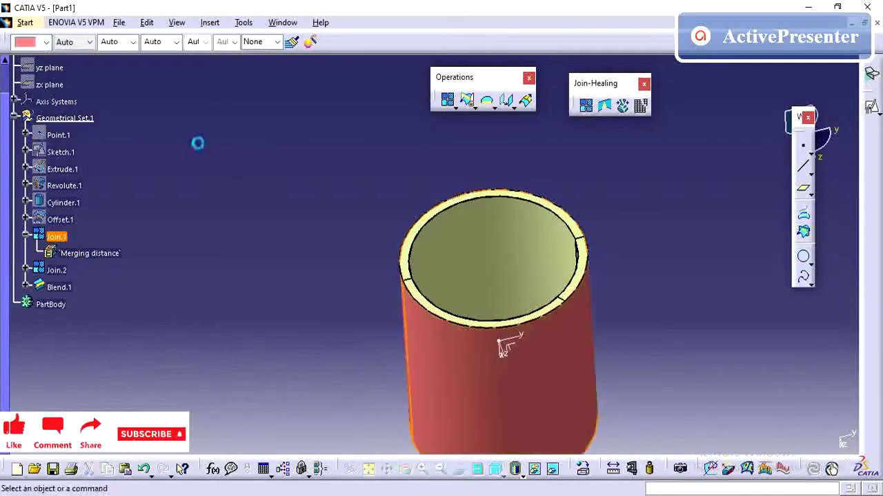
Colour Join.2, the inner cylinder surface, magenta
{"action": "left_click", "coordinate": [58, 270]}
{"action": "left_click", "coordinate": [46, 42]}
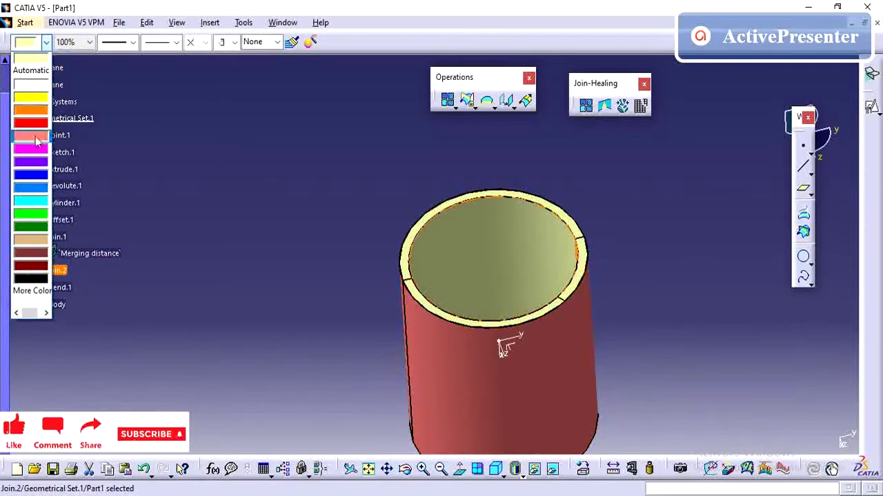
{"action": "left_click", "coordinate": [32, 149]}
{"action": "left_click", "coordinate": [226, 216]}
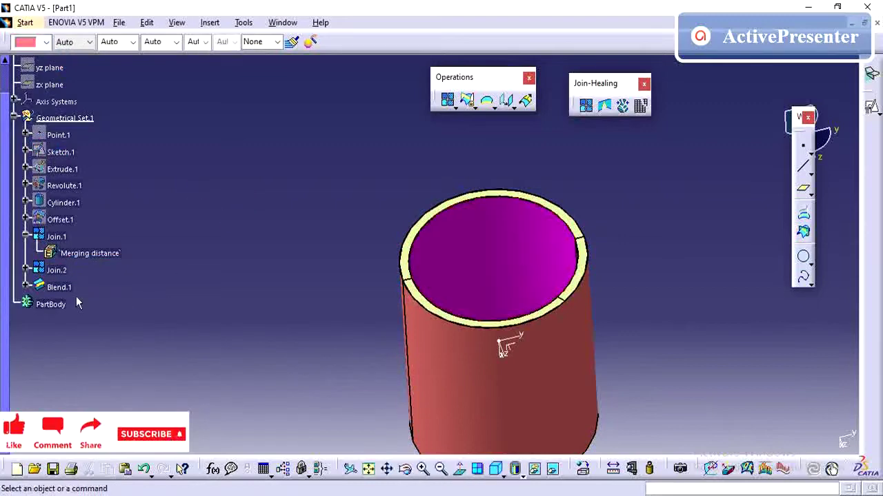
Colour Blend.1, the ring surface between the two cylinders, blue
{"action": "left_click", "coordinate": [59, 287]}
{"action": "left_click", "coordinate": [45, 42]}
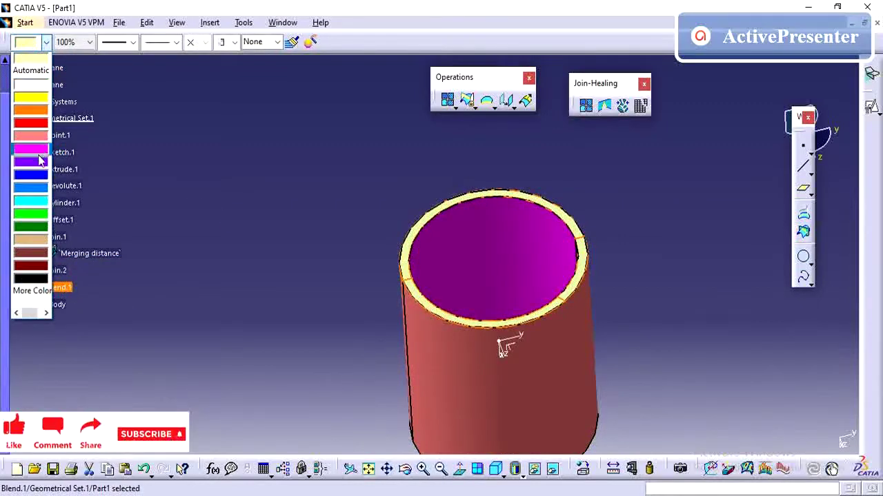
{"action": "left_click", "coordinate": [40, 177]}
{"action": "left_click", "coordinate": [323, 184]}
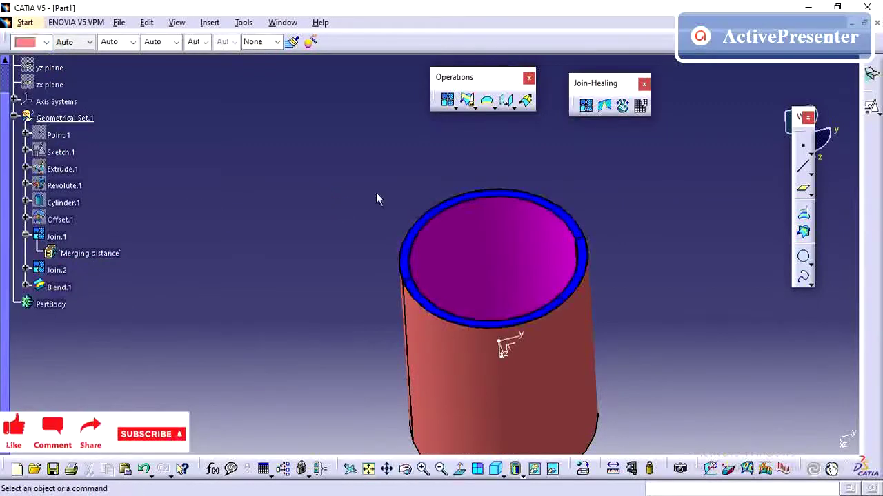
{"action": "middle_click_drag", "start_coordinate": [375, 199], "coordinate": [401, 165]}
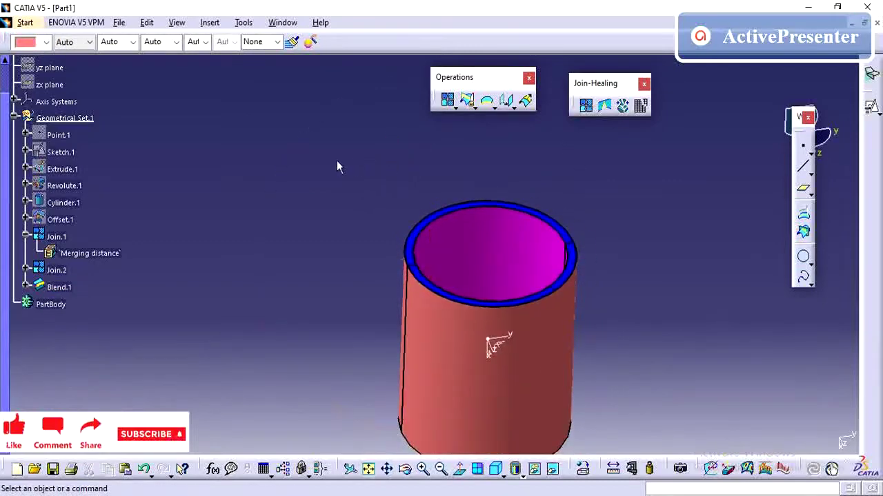
Join the outer surface Join.1, the inner surface Join.2 and the ring Blend.1 into one surface
{"action": "left_click", "coordinate": [586, 105]}
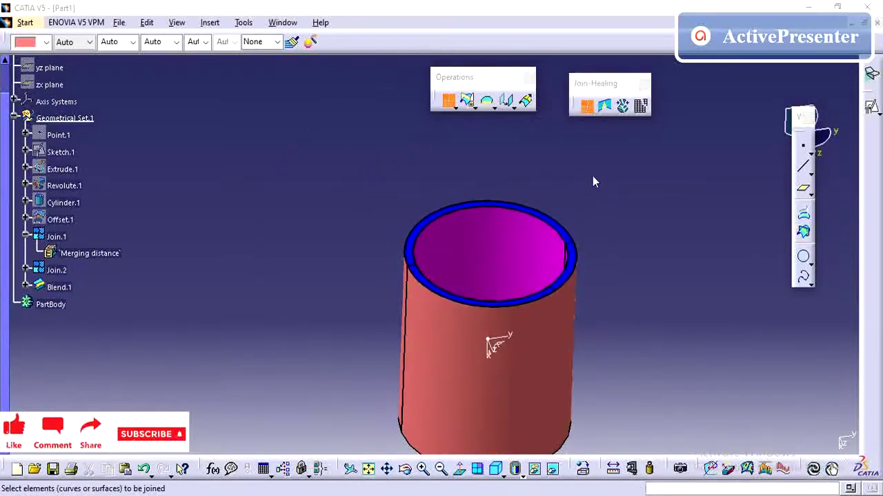
{"action": "left_click", "coordinate": [555, 364]}
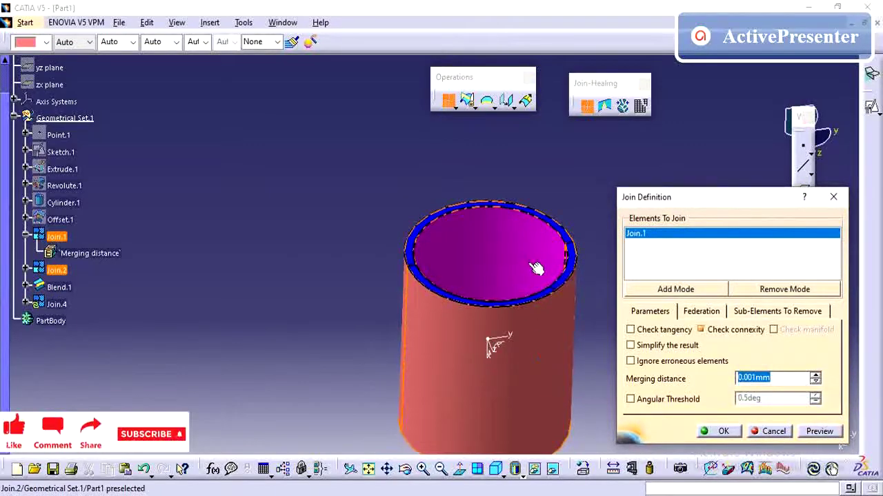
{"action": "left_click", "coordinate": [537, 268]}
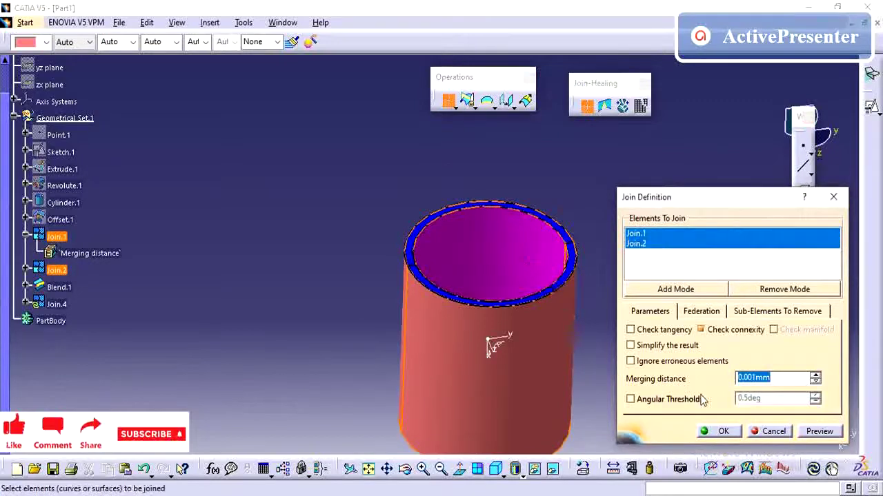
{"action": "left_click_drag", "start_coordinate": [693, 193], "coordinate": [704, 145]}
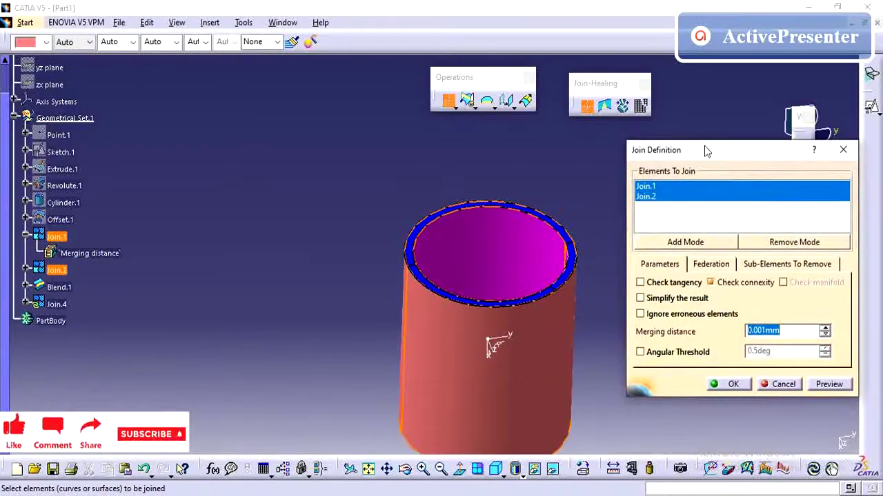
{"action": "left_click", "coordinate": [736, 389]}
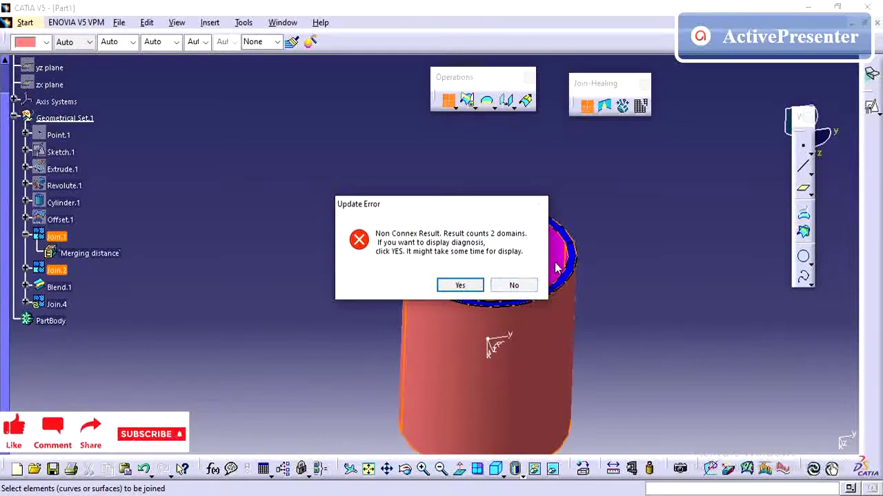
{"action": "left_click", "coordinate": [514, 285]}
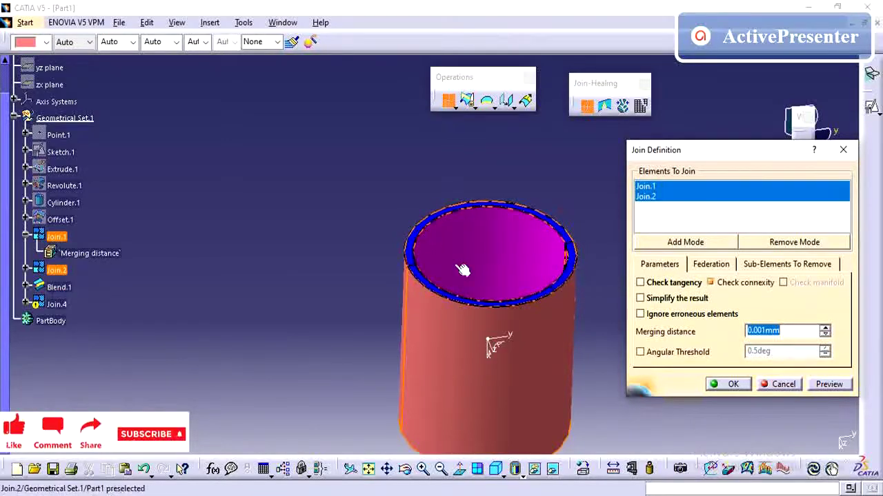
{"action": "left_click", "coordinate": [59, 287]}
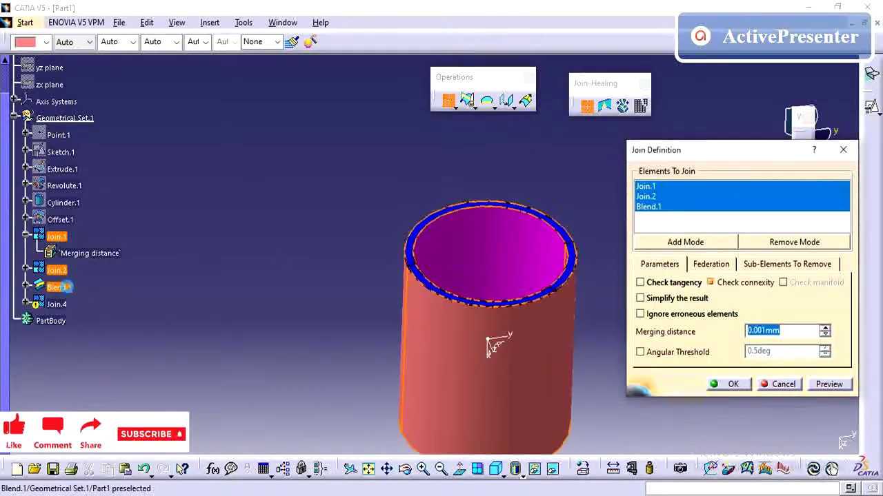
{"action": "left_click", "coordinate": [728, 384]}
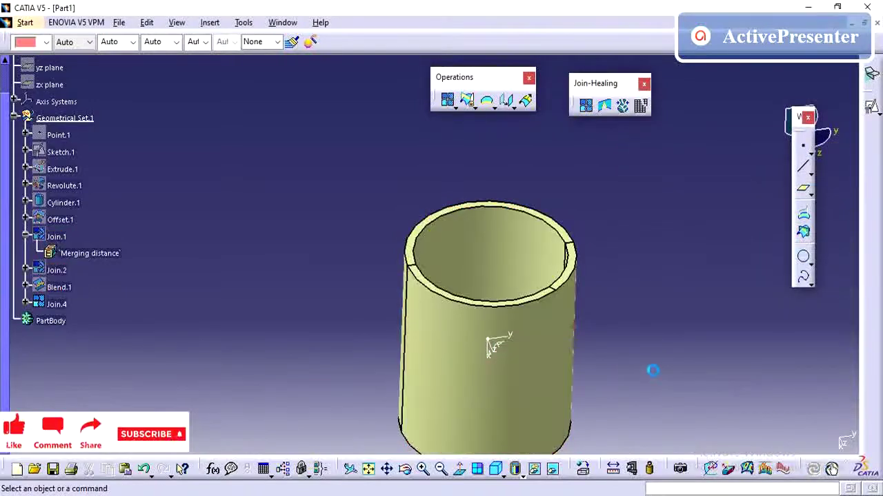
Review the elements and parameters of the combined join Join.4, and examine the joined cylinder from its other end
{"action": "double_click", "coordinate": [59, 305]}
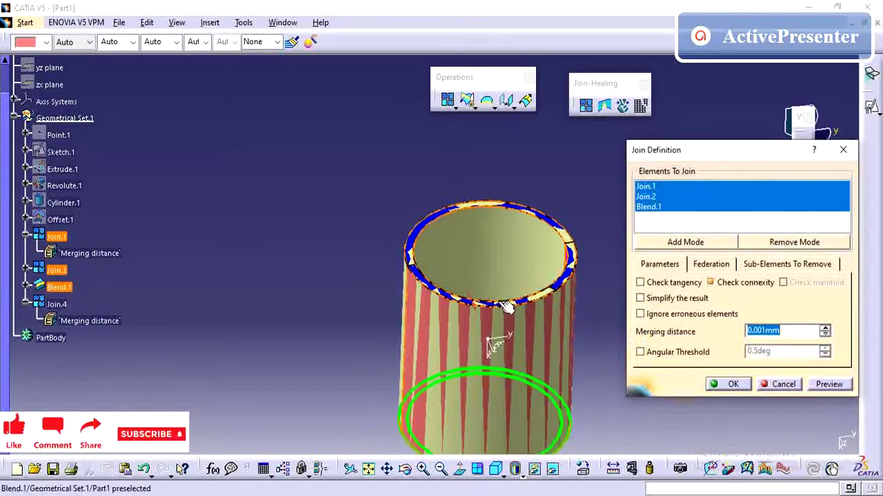
{"action": "middle_click_drag", "start_coordinate": [506, 306], "coordinate": [457, 305]}
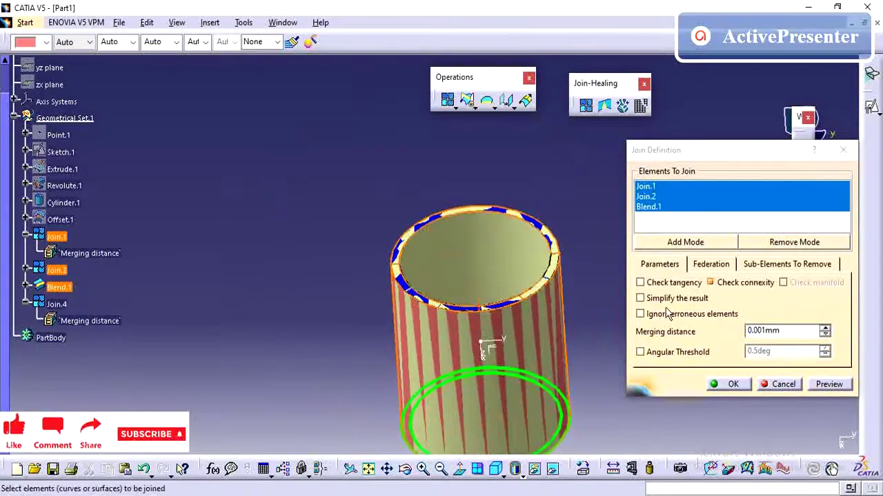
{"action": "left_click", "coordinate": [730, 384]}
{"action": "middle_click_drag", "start_coordinate": [540, 362], "coordinate": [498, 207]}
{"action": "left_click", "coordinate": [290, 285]}
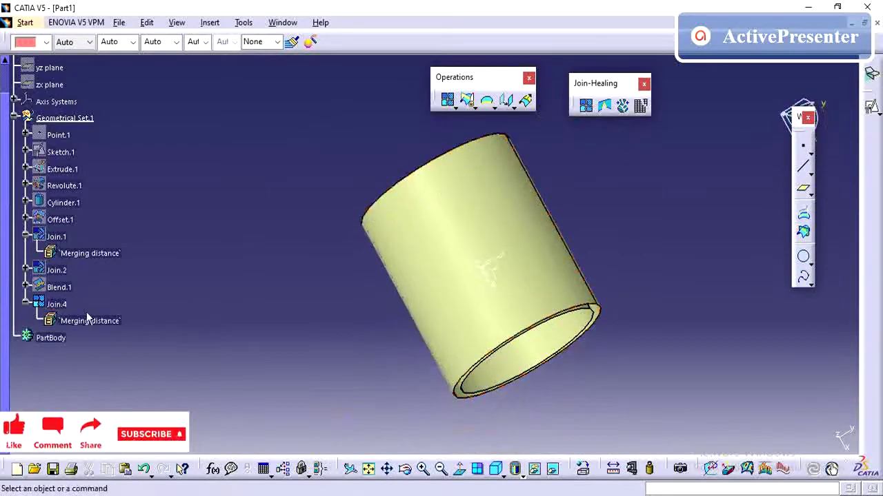
Reopen the definition of Join.4 and look over its federation, sub-element removal and parameter settings
{"action": "double_click", "coordinate": [68, 307]}
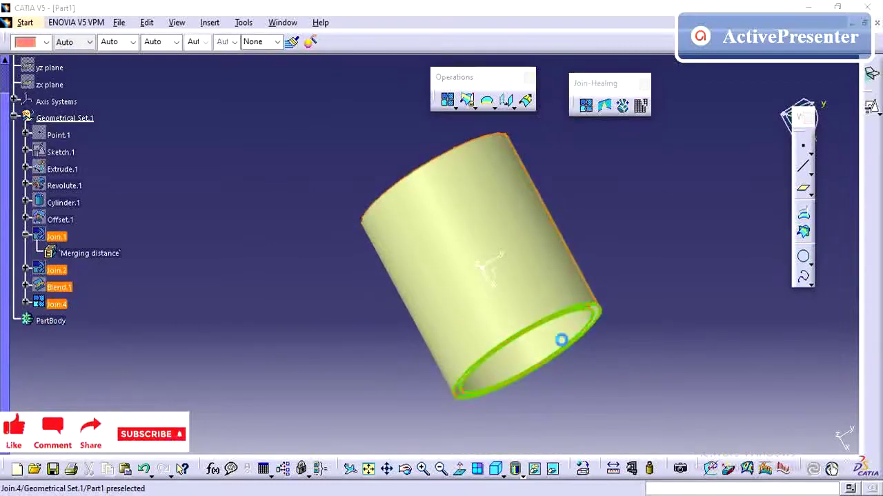
{"action": "left_click", "coordinate": [720, 266]}
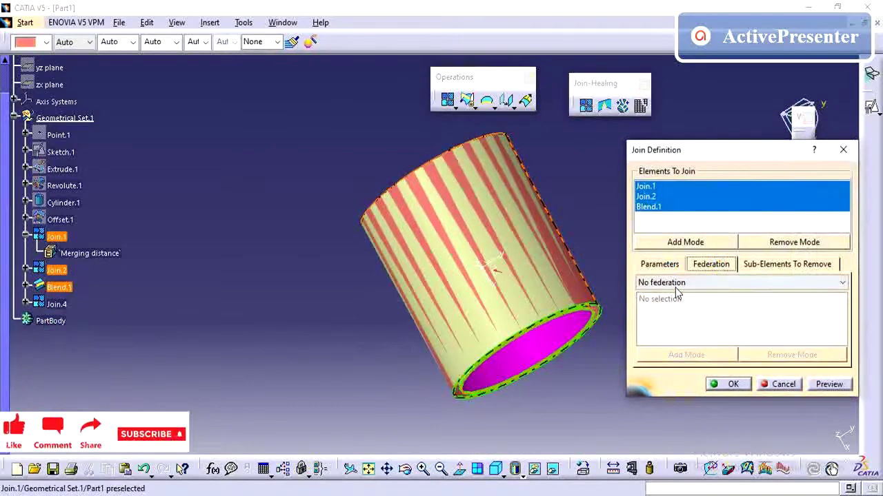
{"action": "left_click", "coordinate": [752, 265]}
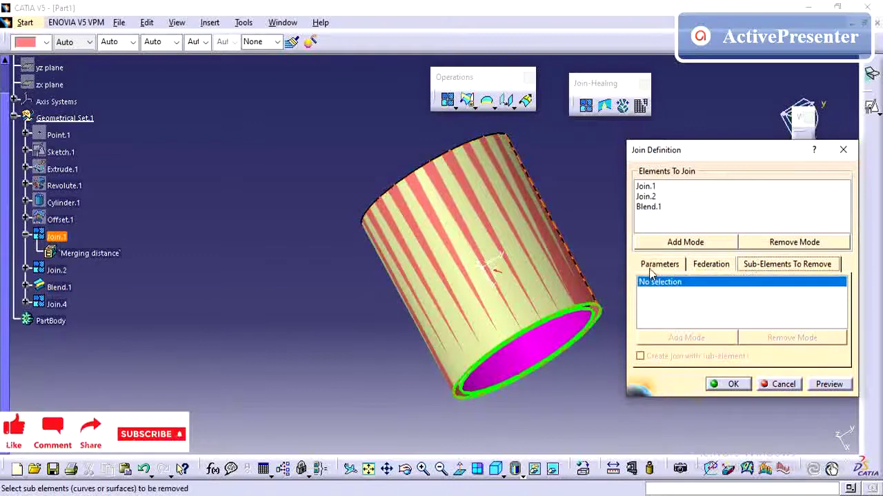
{"action": "left_click", "coordinate": [652, 266]}
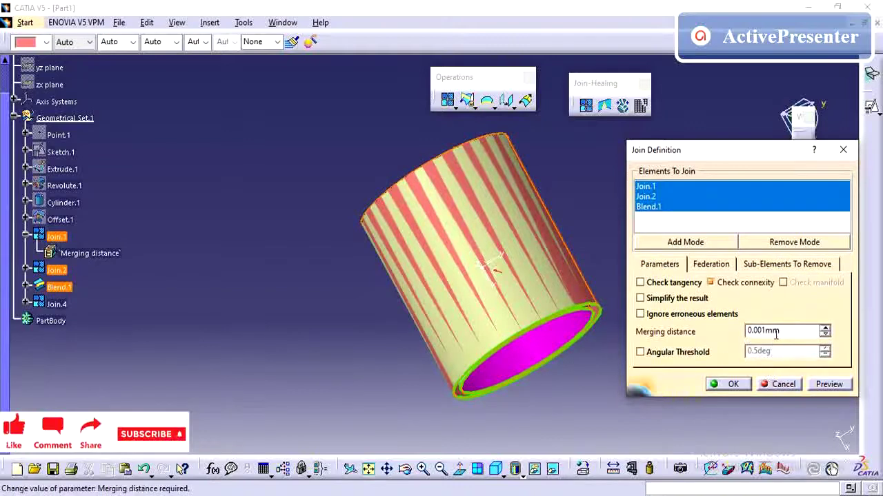
Set the merging distance of Join.4 to 0.005 mm
{"action": "left_click", "coordinate": [825, 328]}
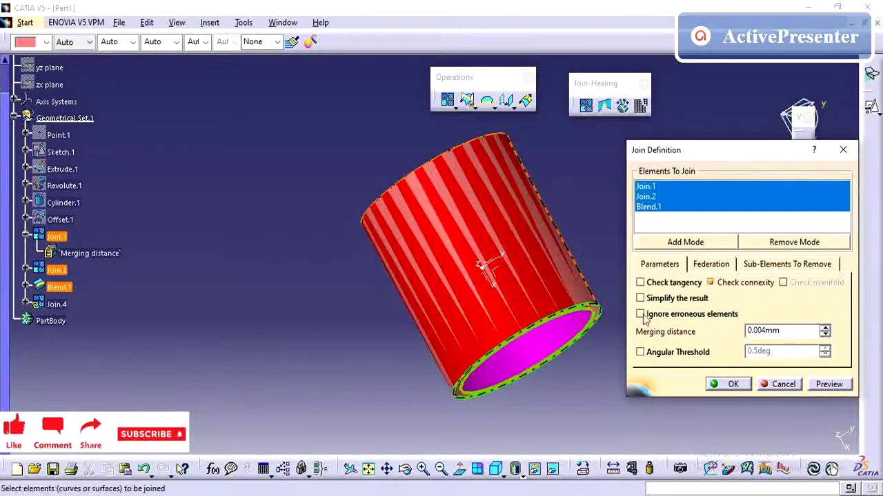
{"action": "middle_click_drag", "start_coordinate": [542, 248], "coordinate": [528, 260]}
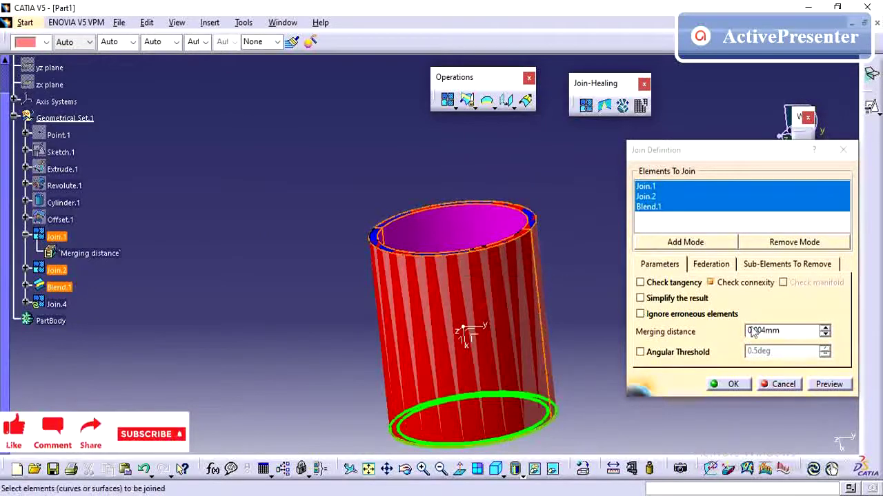
{"action": "left_click", "coordinate": [823, 328]}
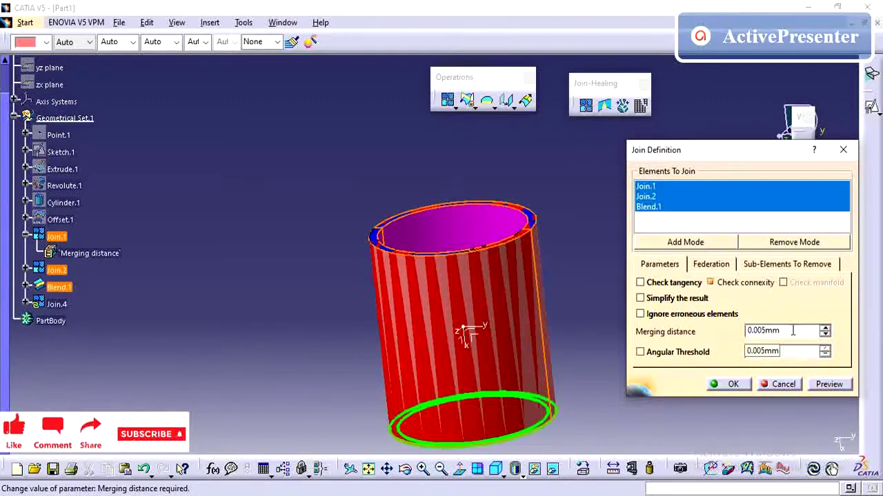
{"action": "key", "text": "Return"}
Turn on the Simplify the result option for Join.4 and switch it back off
{"action": "left_click", "coordinate": [657, 302]}
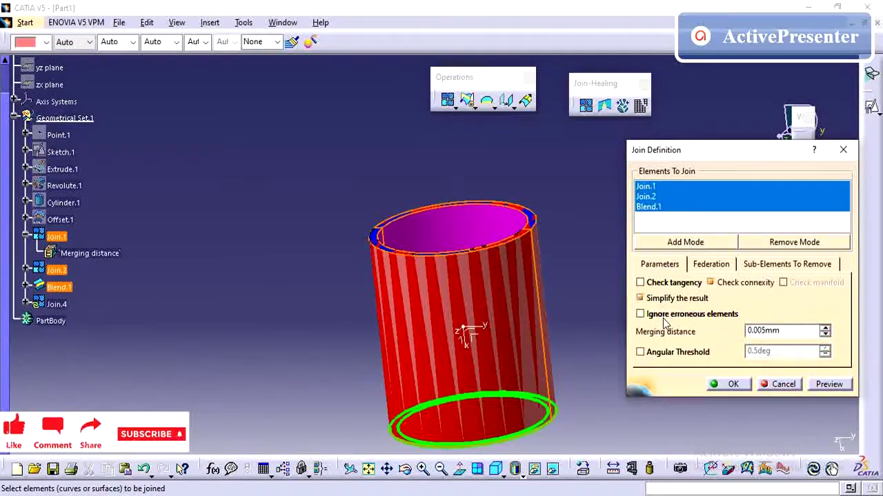
{"action": "left_click", "coordinate": [665, 309]}
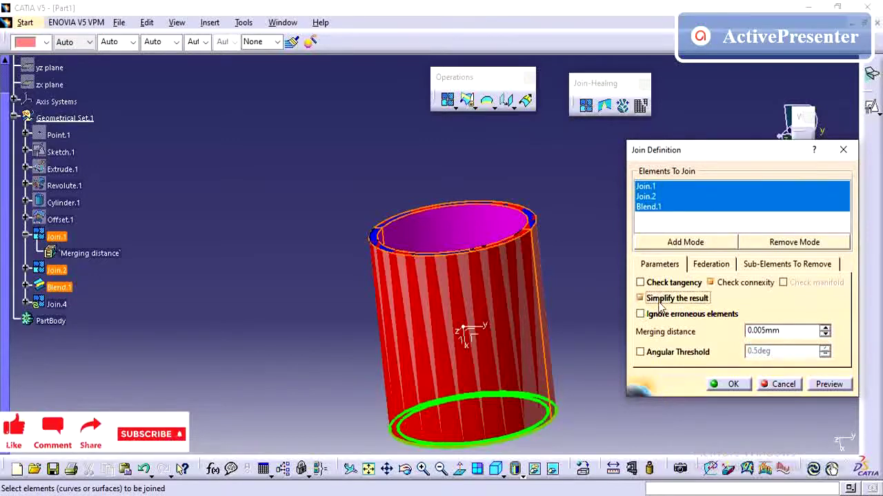
{"action": "left_click", "coordinate": [659, 298]}
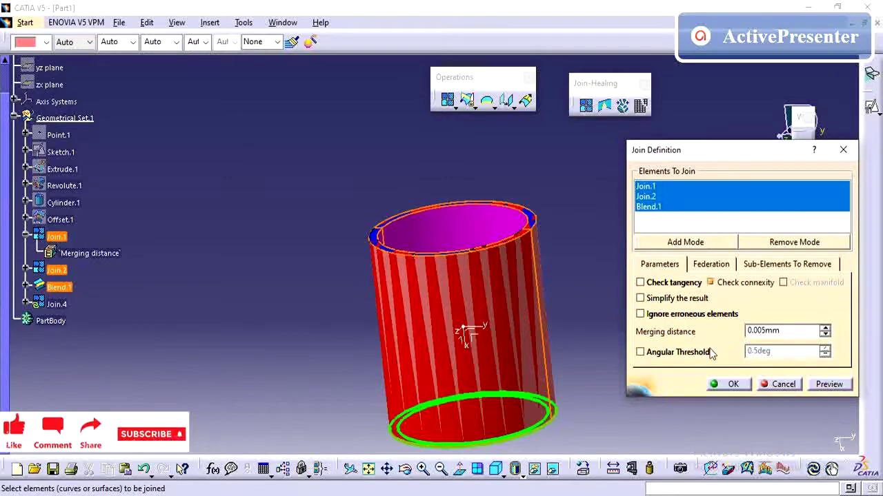
Try the All federation mode for Join.4, taking Join.1 out of the elements to join and adding it back
{"action": "left_click", "coordinate": [710, 264]}
{"action": "left_click", "coordinate": [710, 282]}
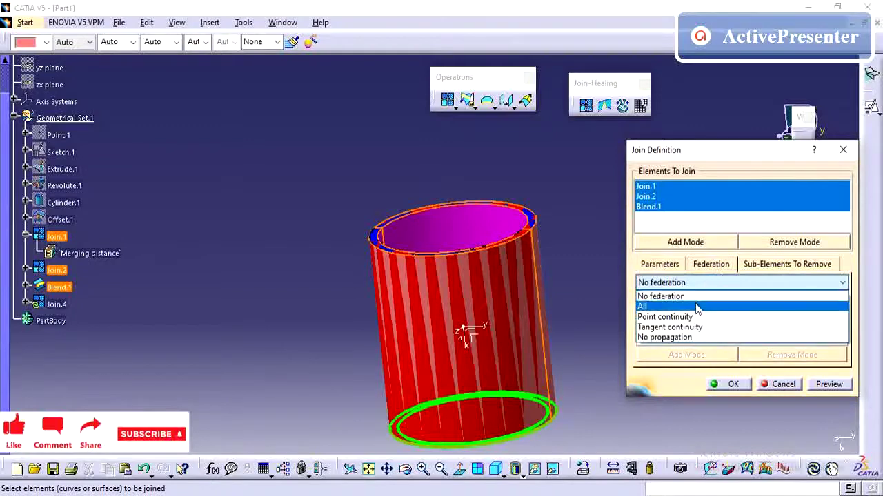
{"action": "left_click", "coordinate": [693, 302]}
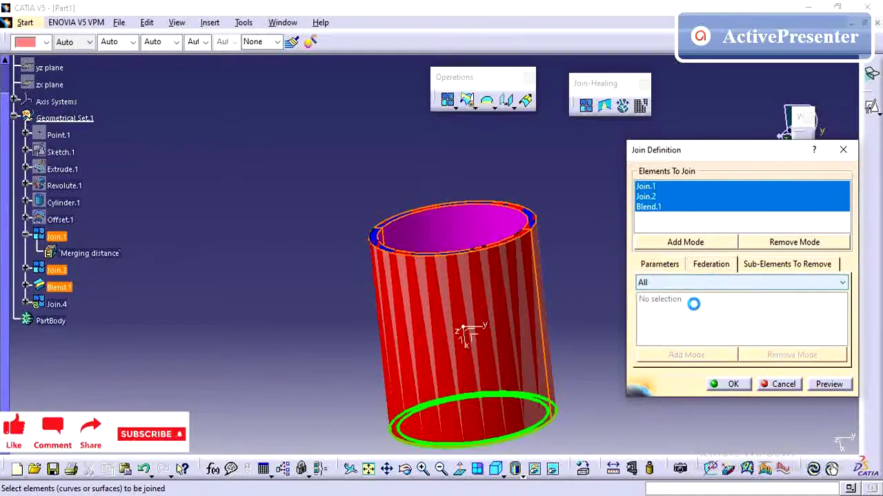
{"action": "left_click", "coordinate": [519, 285]}
{"action": "left_click", "coordinate": [545, 261]}
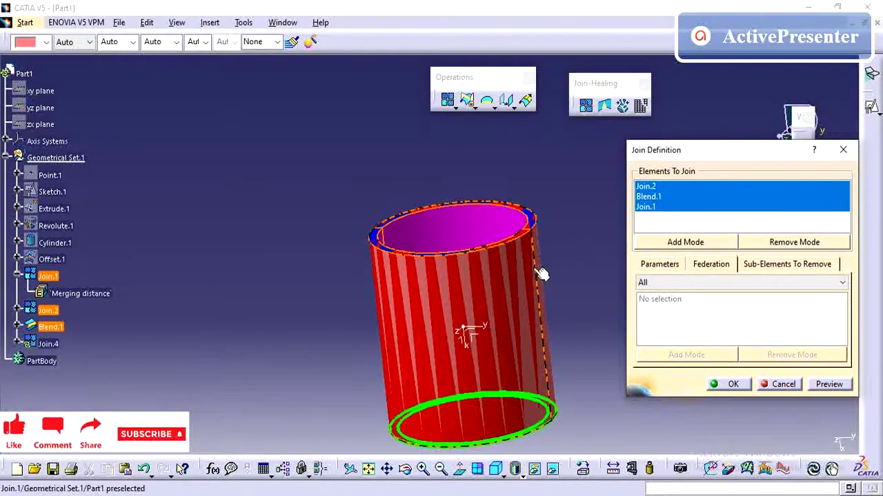
{"action": "left_click", "coordinate": [676, 282]}
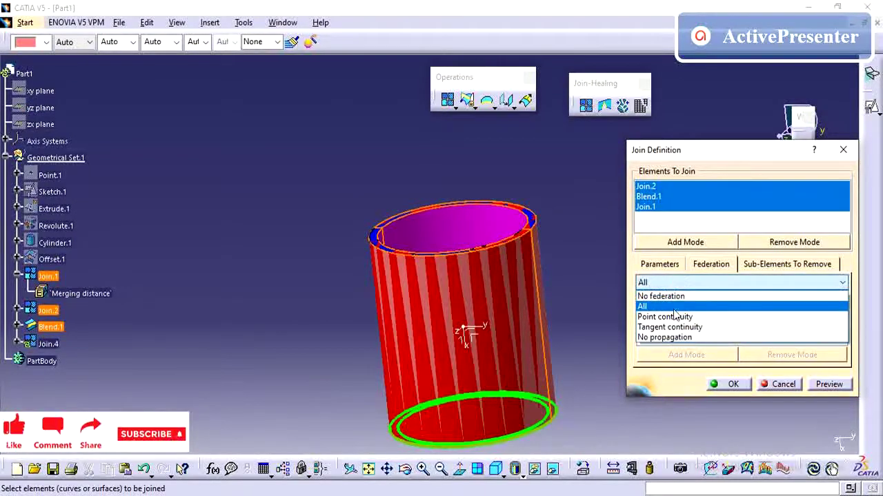
{"action": "left_click", "coordinate": [784, 385]}
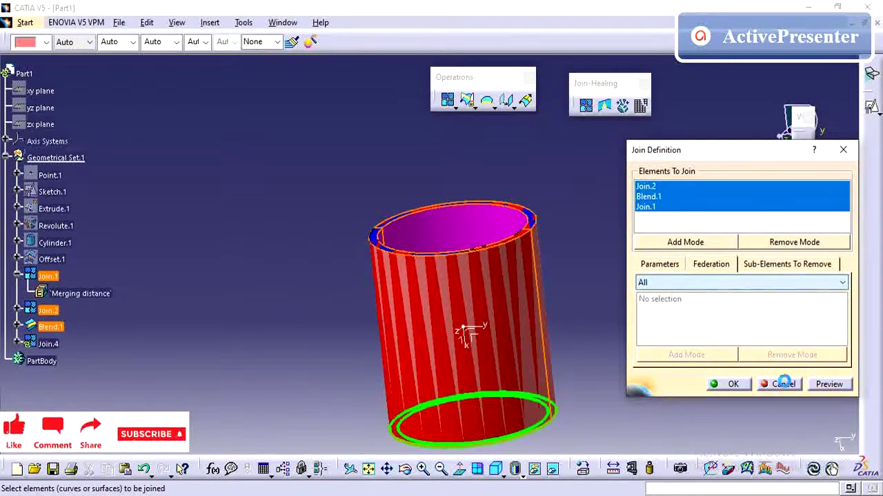
Set Join.4's federation to No propagation, federate the outer face of Join.1 with the Blend.1 end face, and accept the definition
{"action": "left_click", "coordinate": [687, 282]}
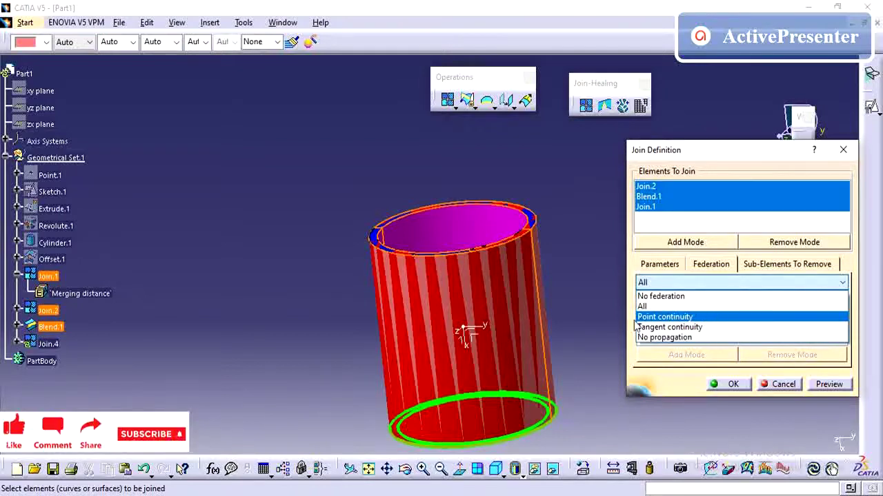
{"action": "left_click", "coordinate": [698, 337]}
{"action": "left_click", "coordinate": [541, 324]}
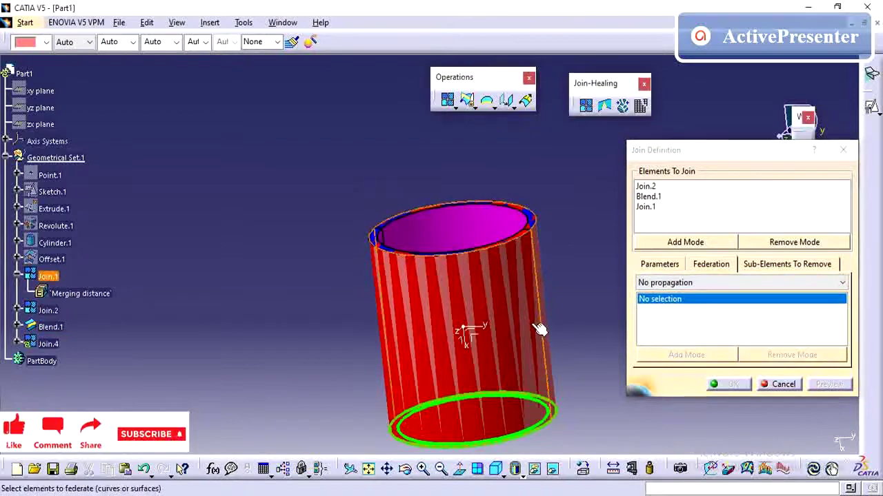
{"action": "middle_click_drag", "start_coordinate": [577, 295], "coordinate": [552, 324]}
{"action": "left_click", "coordinate": [562, 314]}
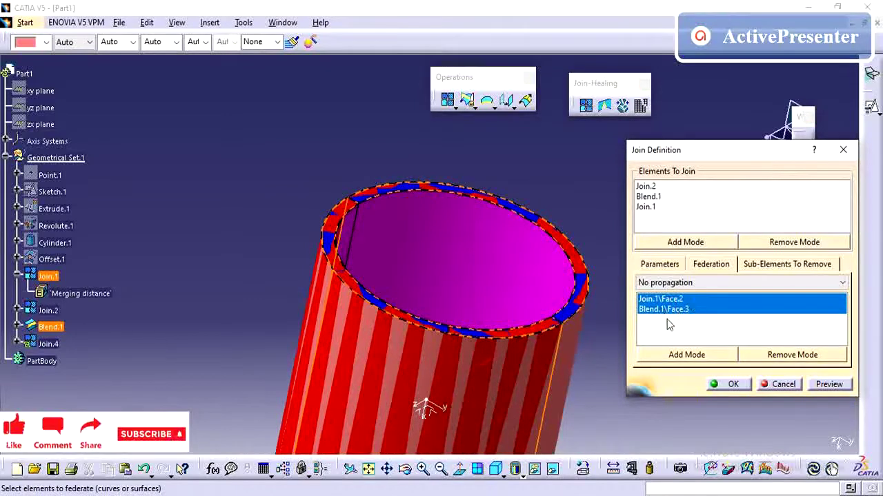
{"action": "left_click", "coordinate": [681, 283]}
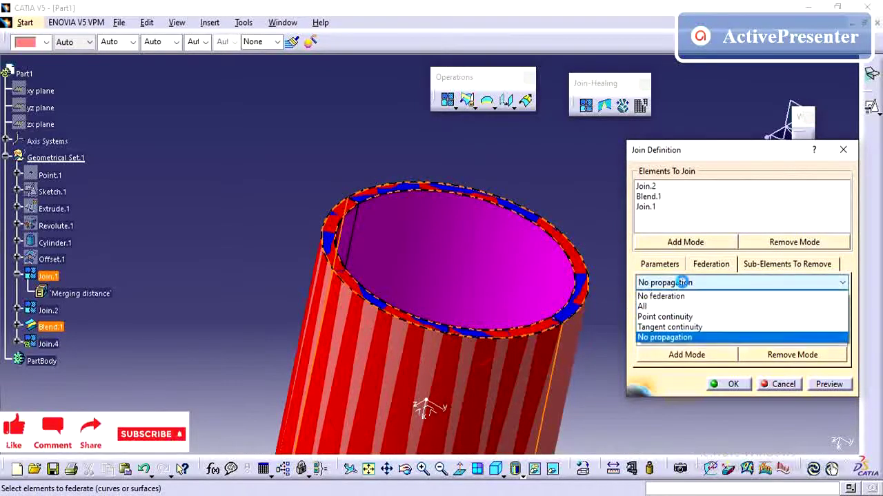
{"action": "left_click", "coordinate": [660, 338]}
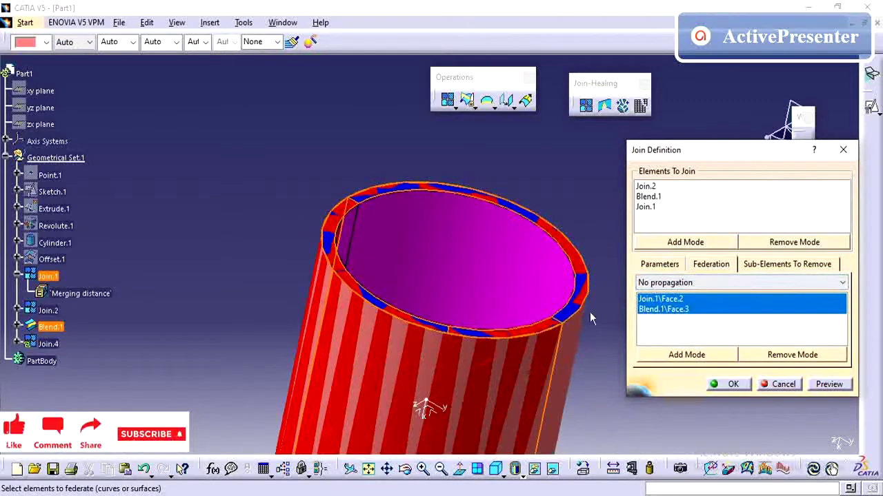
{"action": "left_click", "coordinate": [731, 385]}
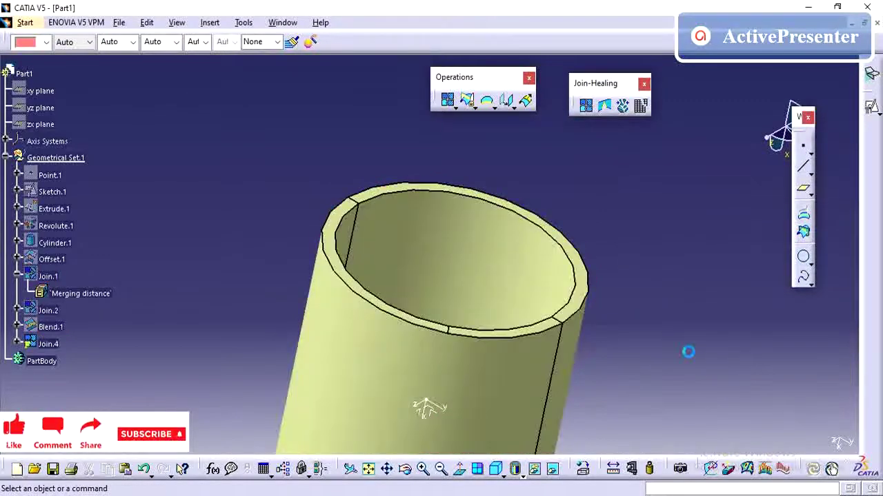
Reopen the definition of Join.4, review its federated faces and sub-element removal settings, and leave it without changes
{"action": "double_click", "coordinate": [55, 346]}
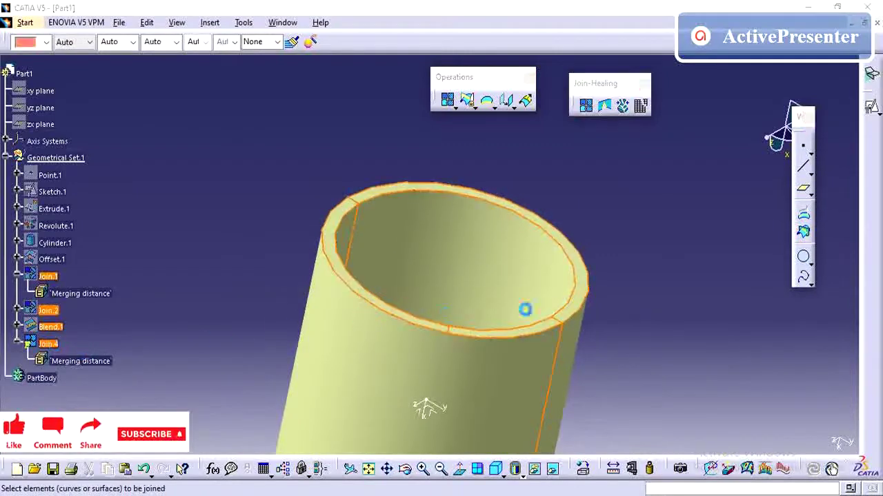
{"action": "left_click", "coordinate": [710, 264]}
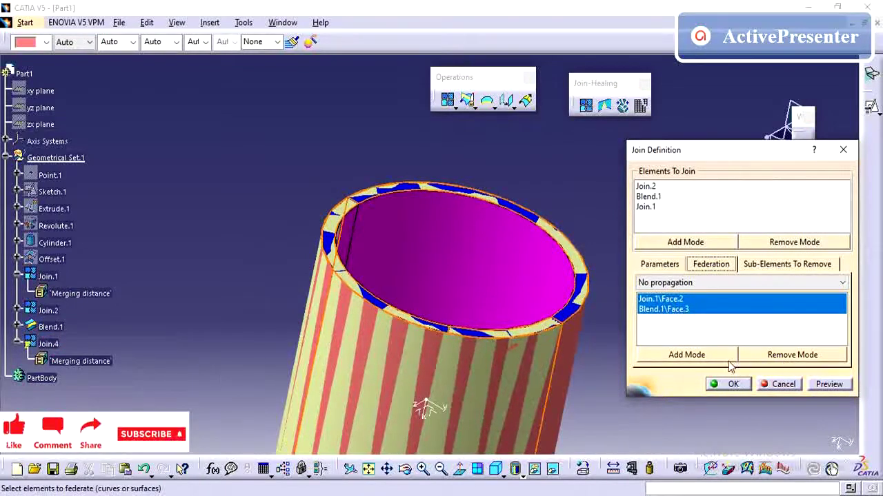
{"action": "left_click", "coordinate": [768, 263]}
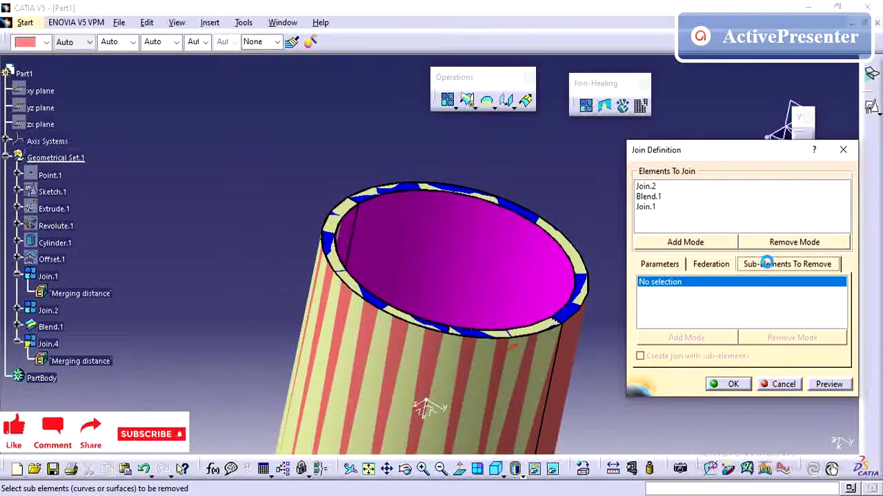
{"action": "left_click", "coordinate": [783, 384]}
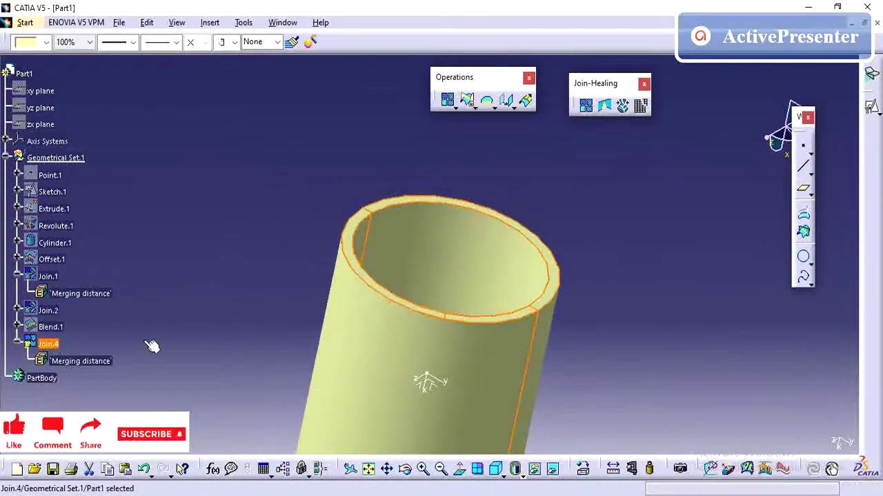
Examine the joined cylinder as a whole and check the selection of its inner face
{"action": "middle_click_drag", "start_coordinate": [241, 329], "coordinate": [449, 260]}
{"action": "left_click", "coordinate": [249, 268]}
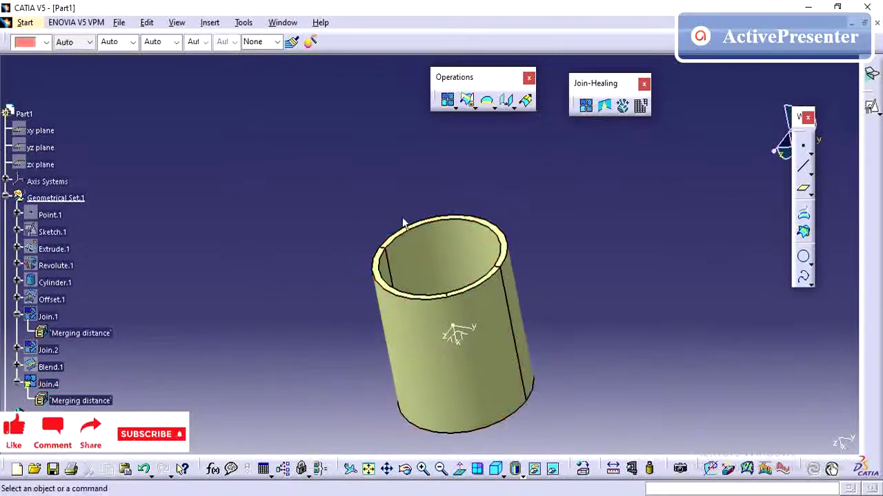
{"action": "left_click_drag", "start_coordinate": [305, 163], "coordinate": [560, 437]}
{"action": "left_click", "coordinate": [573, 280]}
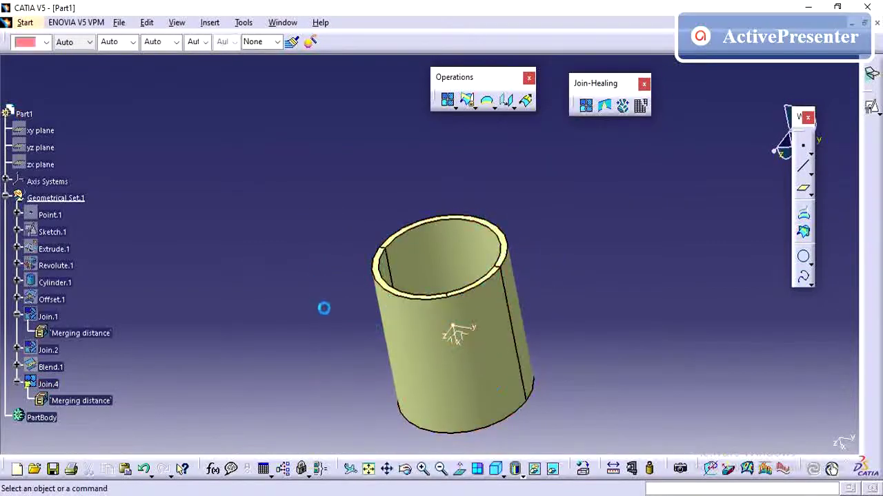
{"action": "left_click", "coordinate": [442, 255]}
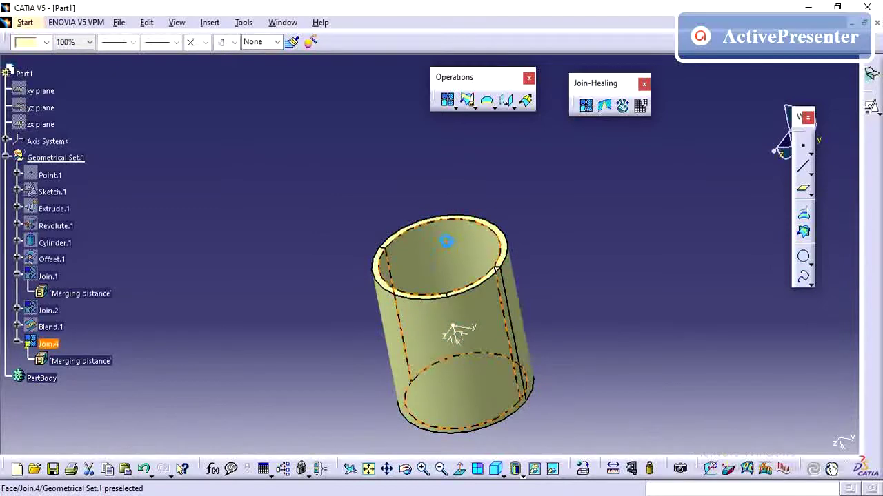
{"action": "left_click", "coordinate": [272, 250]}
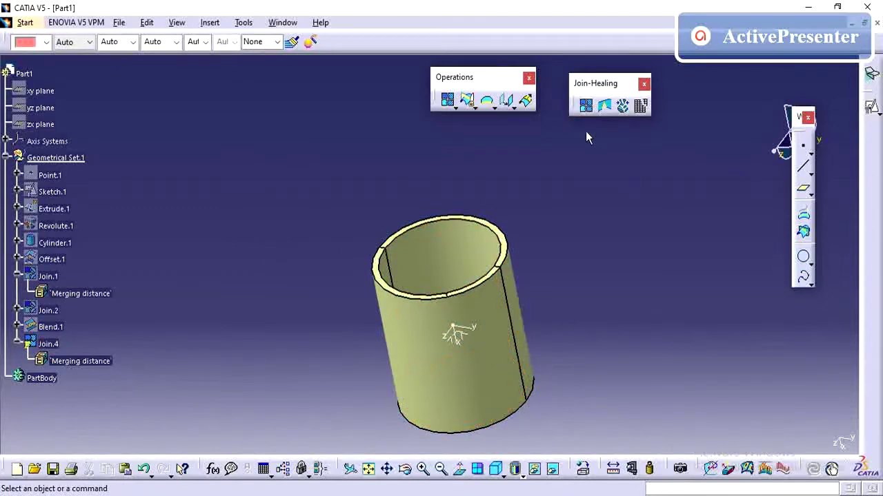
Start a new join with Join.4 as the only element and turn on Check tangency
{"action": "left_click", "coordinate": [585, 105]}
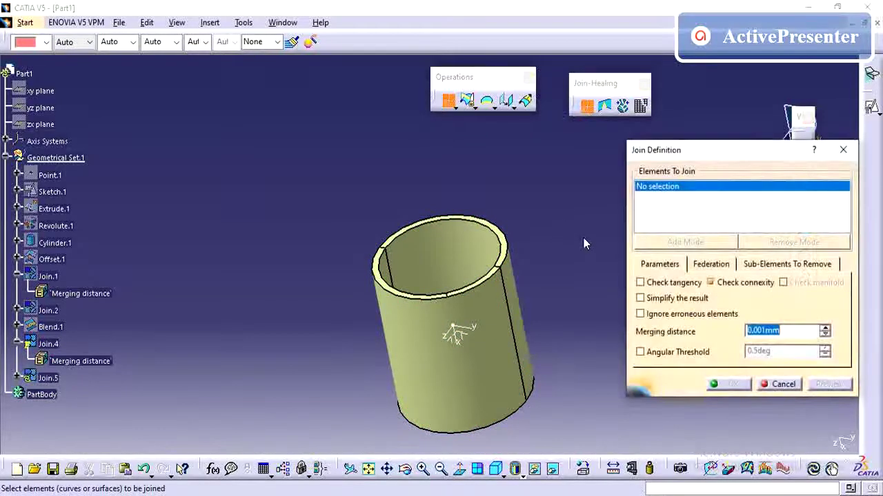
{"action": "left_click", "coordinate": [790, 264]}
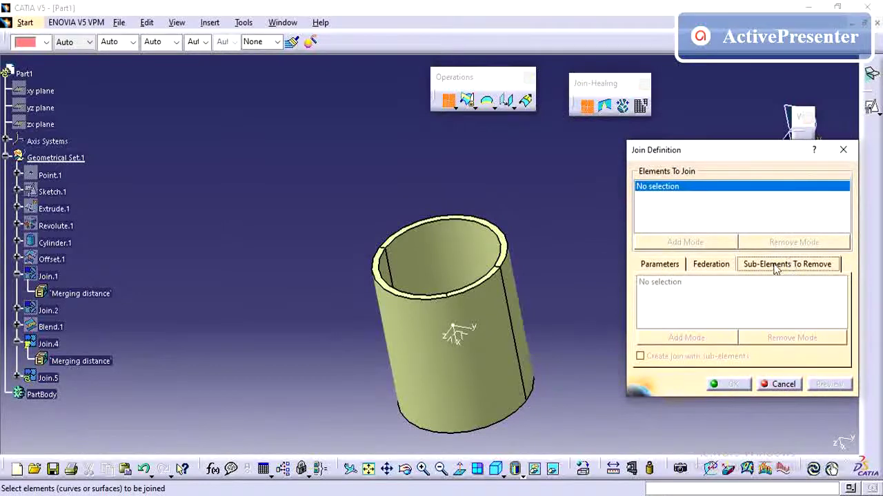
{"action": "left_click", "coordinate": [430, 256]}
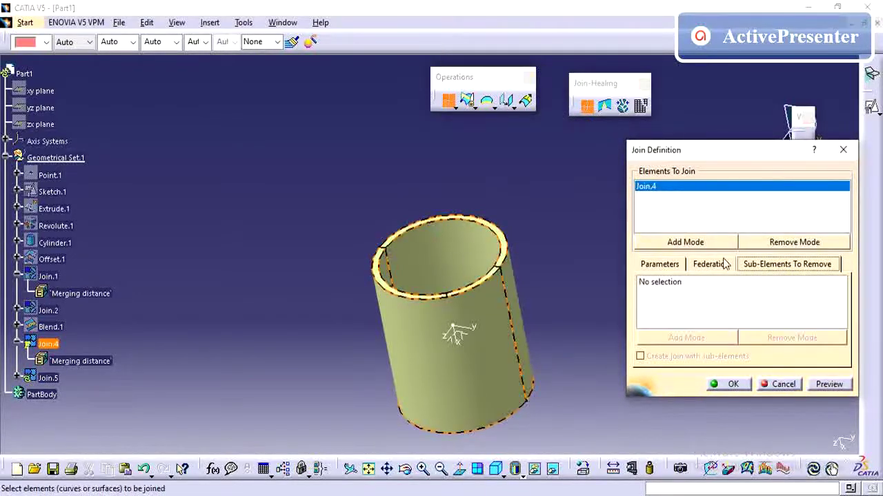
{"action": "left_click", "coordinate": [459, 263]}
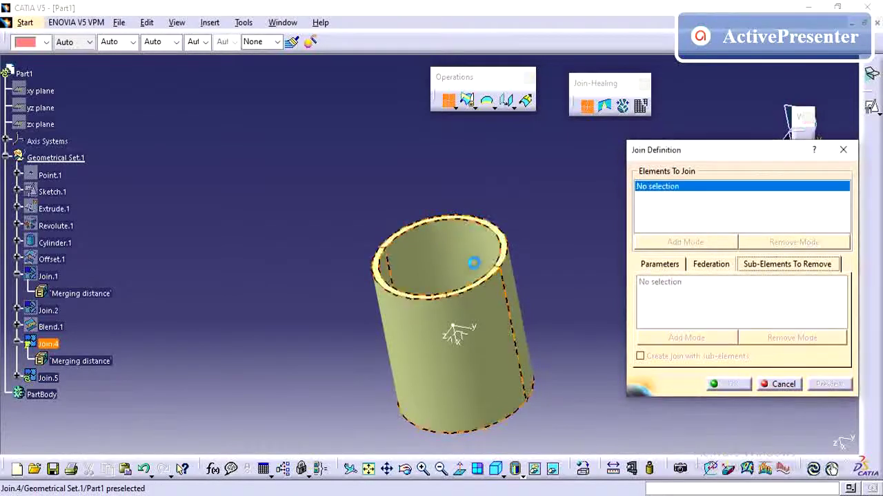
{"action": "left_click", "coordinate": [440, 260]}
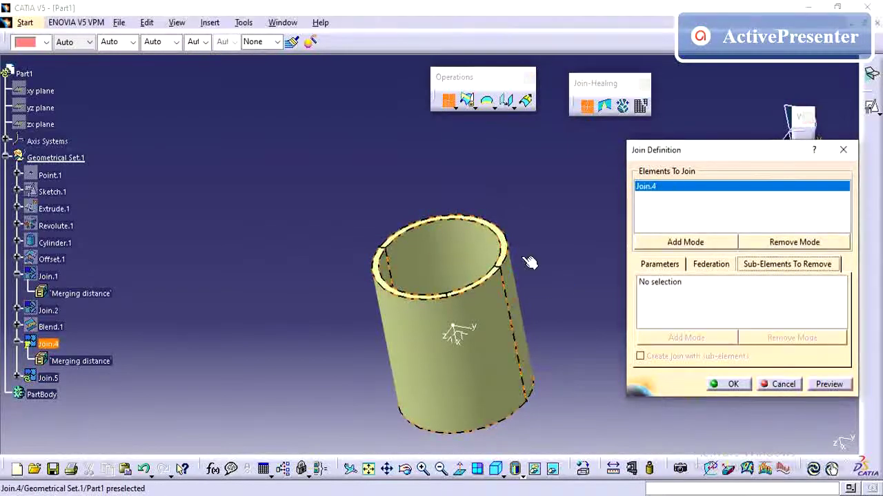
{"action": "left_click", "coordinate": [712, 269]}
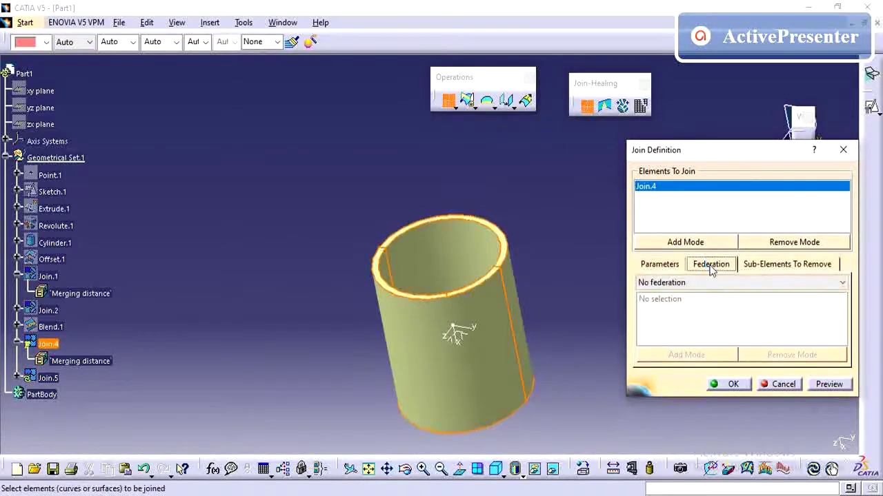
{"action": "left_click", "coordinate": [667, 273]}
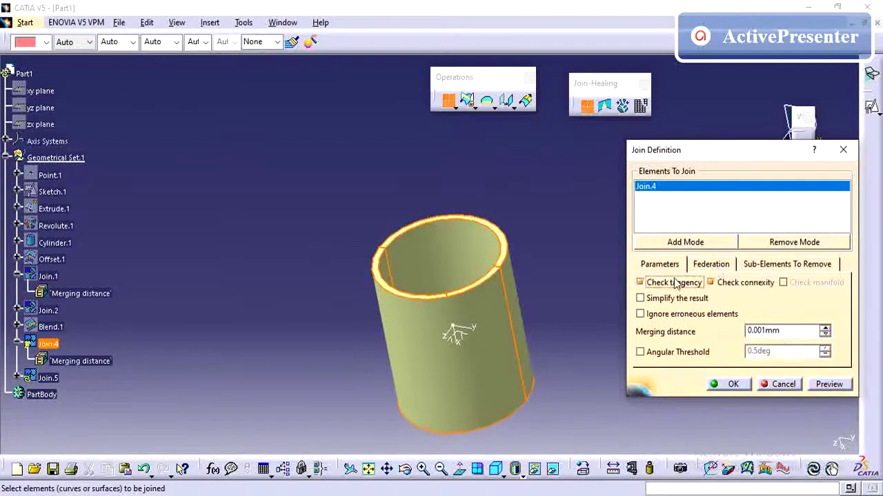
Add the inner cylindrical face of Join.4 to the new join's sub-elements to remove
{"action": "left_click", "coordinate": [776, 264]}
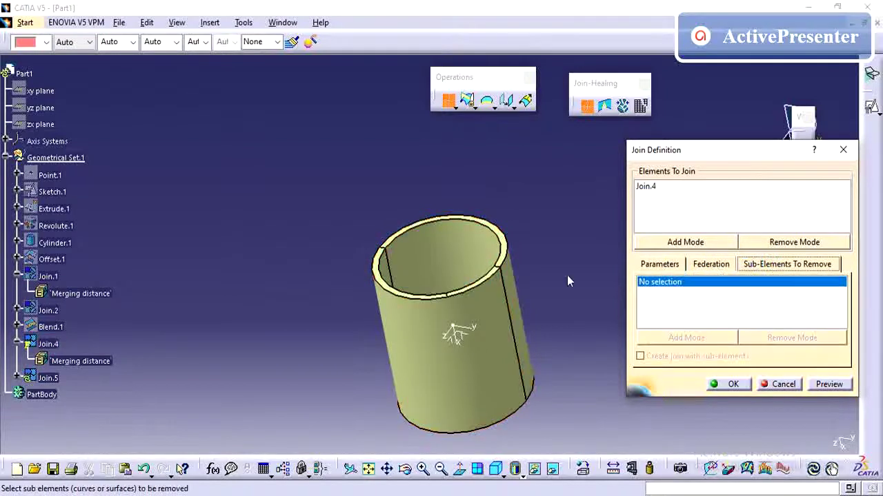
{"action": "left_click", "coordinate": [442, 262]}
{"action": "middle_click_drag", "start_coordinate": [504, 243], "coordinate": [454, 268]}
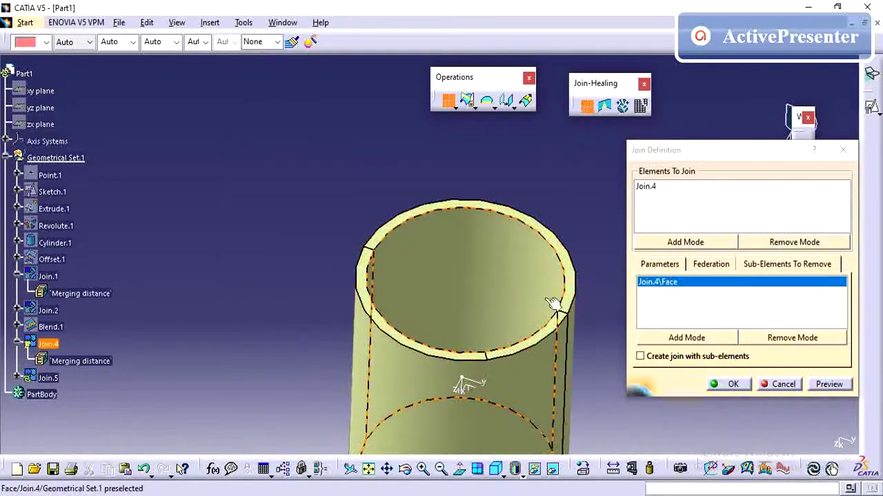
{"action": "left_click", "coordinate": [658, 264]}
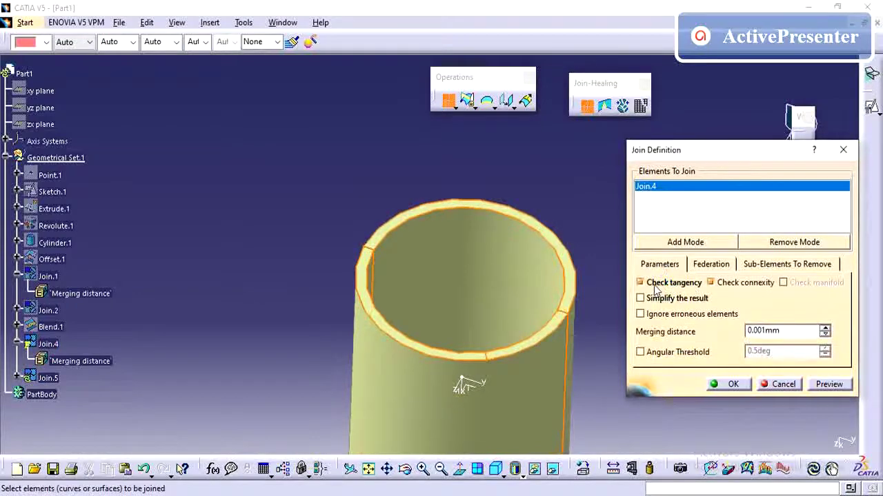
{"action": "left_click", "coordinate": [781, 265]}
Try to create the join with the tangency check, then turn off Check tangency and create it again
{"action": "left_click", "coordinate": [733, 384]}
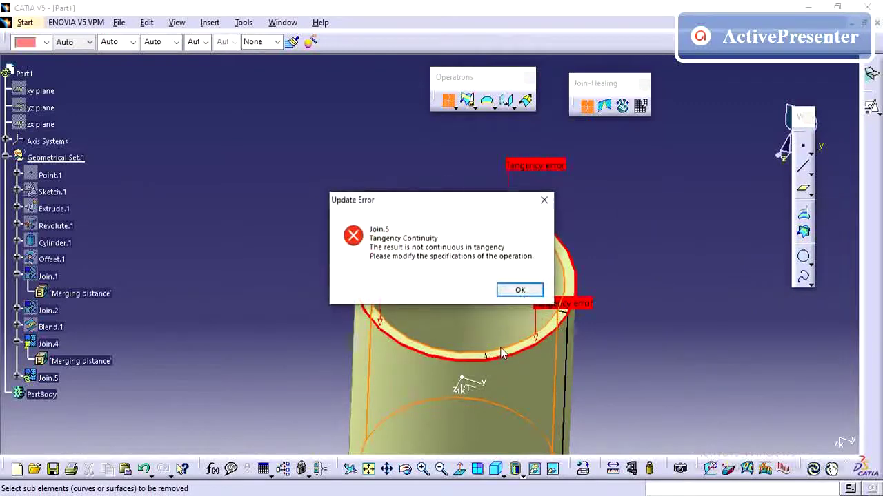
{"action": "left_click", "coordinate": [528, 291]}
{"action": "left_click", "coordinate": [658, 266]}
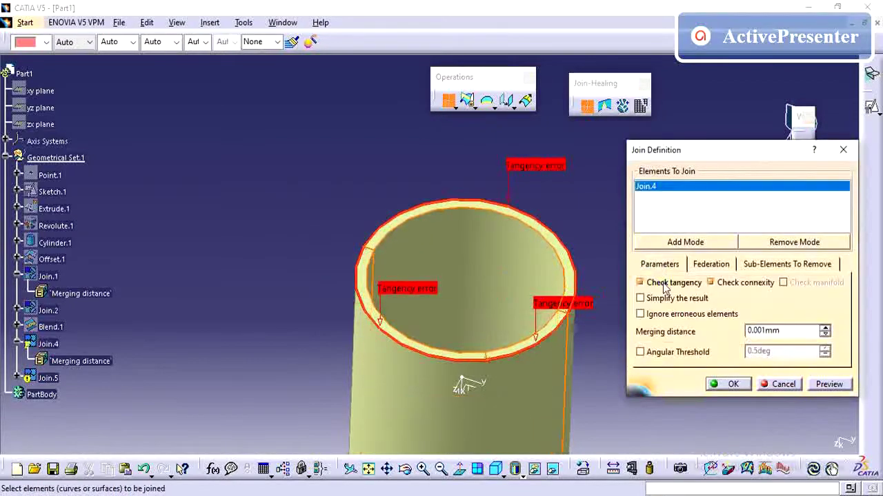
{"action": "left_click", "coordinate": [718, 386]}
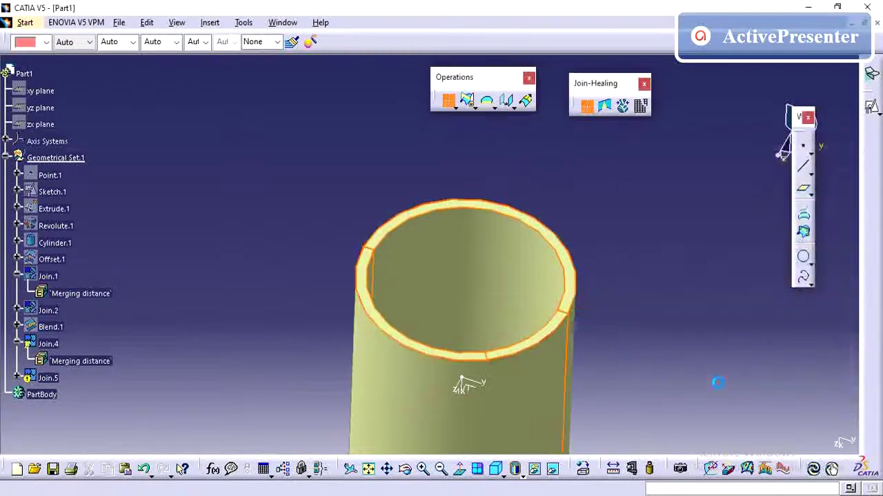
Colour the new join surface Join.5 yellow
{"action": "left_click", "coordinate": [50, 380]}
{"action": "middle_click_drag", "start_coordinate": [300, 307], "coordinate": [200, 276]}
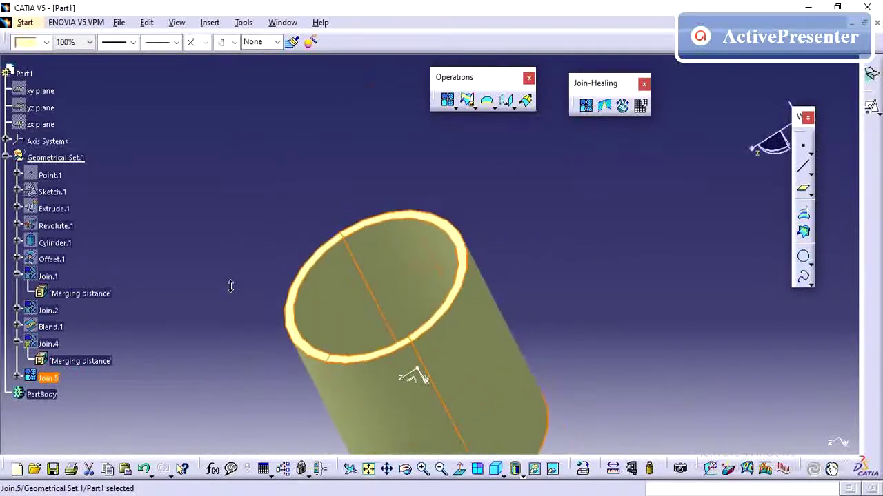
{"action": "left_click", "coordinate": [33, 42]}
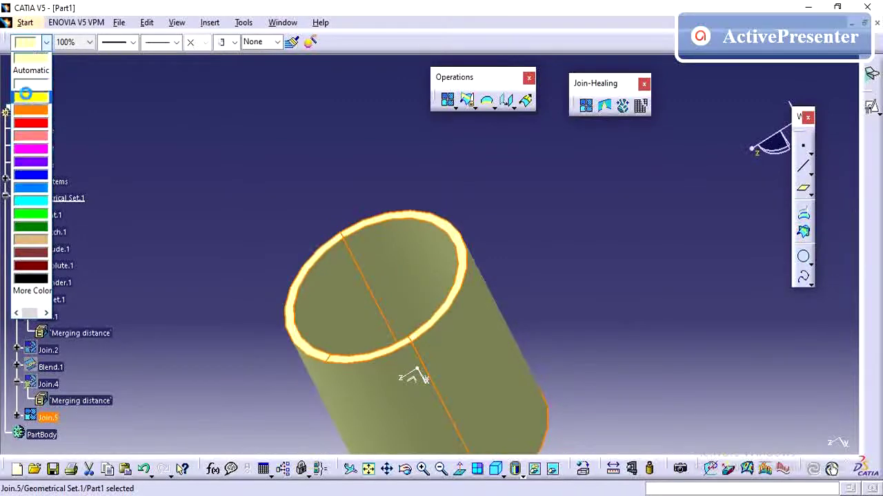
{"action": "left_click", "coordinate": [30, 97]}
{"action": "left_click", "coordinate": [264, 219]}
{"action": "middle_click_drag", "start_coordinate": [263, 219], "coordinate": [321, 94]}
{"action": "middle_click_drag", "start_coordinate": [378, 170], "coordinate": [383, 37]}
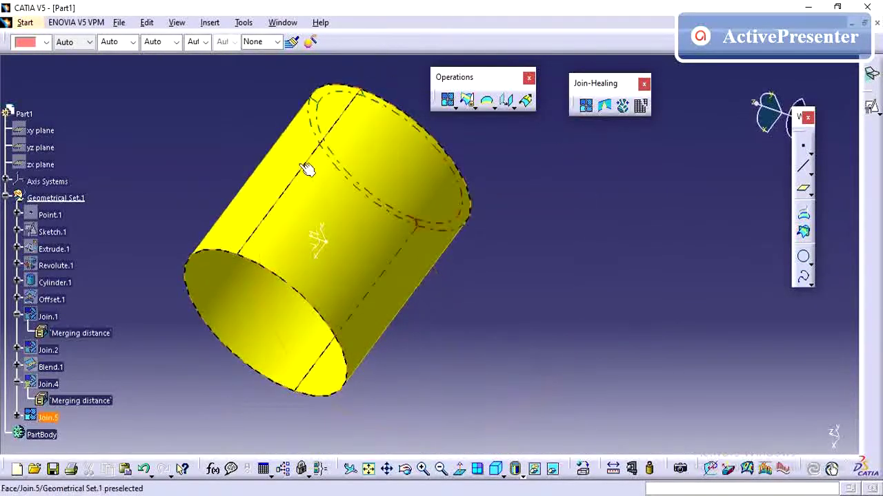
Open the definition of Join.5, try turning on Angular Threshold, and discard the change
{"action": "middle_click_drag", "start_coordinate": [307, 169], "coordinate": [351, 102]}
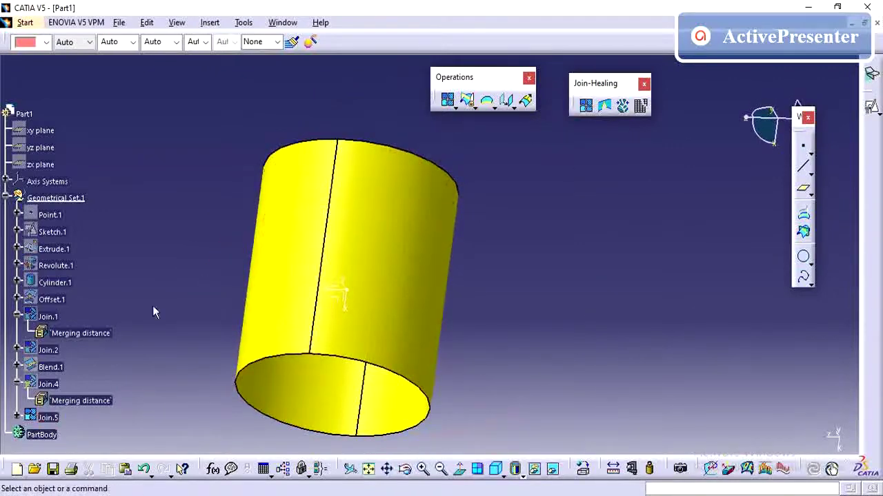
{"action": "left_click", "coordinate": [48, 418]}
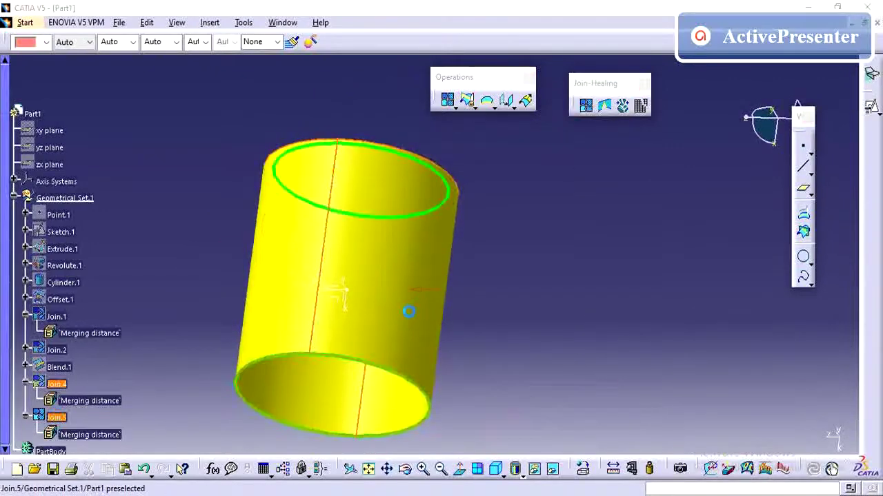
{"action": "left_click", "coordinate": [672, 353]}
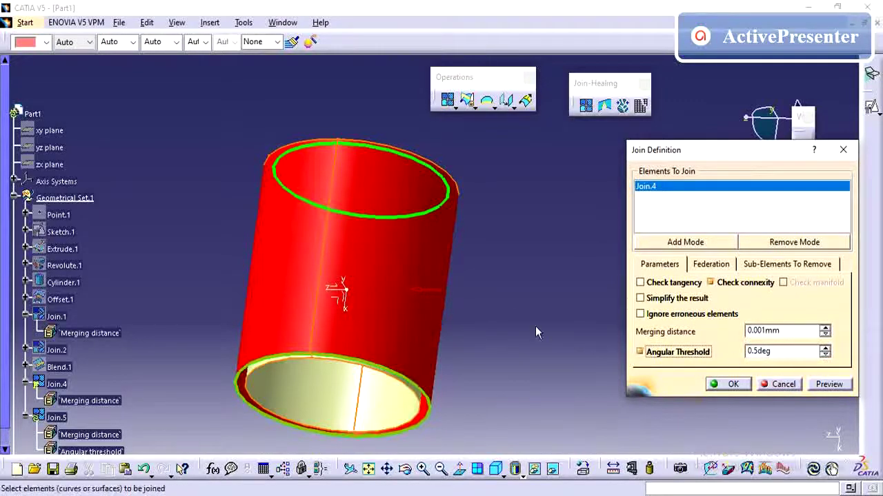
{"action": "left_click", "coordinate": [782, 385]}
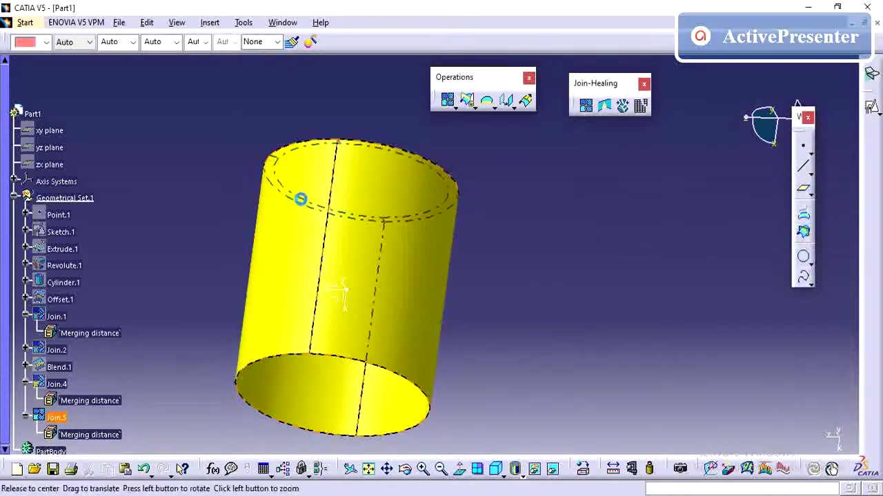
Hide the yellow surface Join.5
{"action": "middle_click_drag", "start_coordinate": [301, 200], "coordinate": [386, 182]}
{"action": "middle_click", "coordinate": [404, 226]}
{"action": "scroll", "coordinate": [189, 292], "scroll_direction": "down", "scroll_amount": 2}
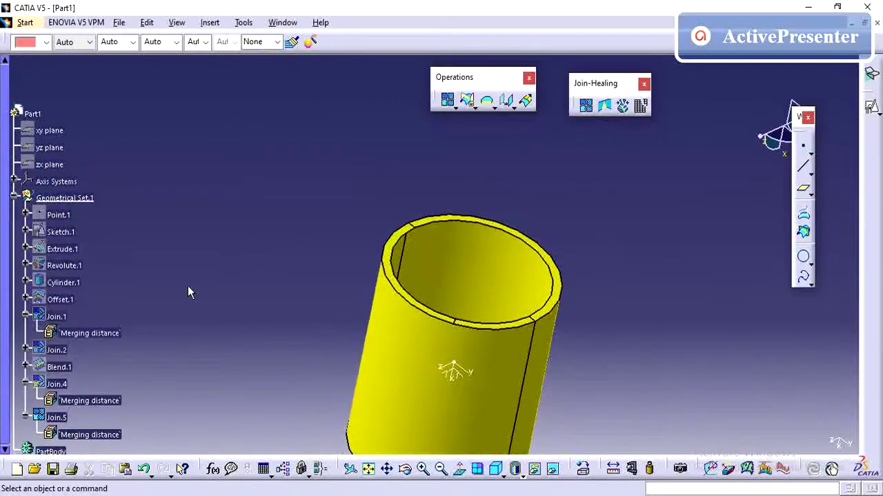
{"action": "middle_click_drag", "start_coordinate": [188, 292], "coordinate": [290, 266]}
{"action": "scroll", "coordinate": [185, 298], "scroll_direction": "down", "scroll_amount": 2}
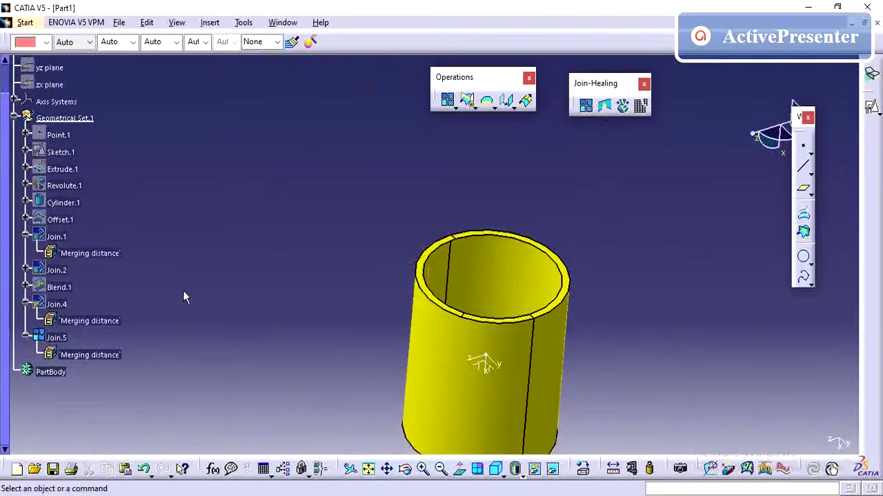
{"action": "left_click", "coordinate": [58, 339]}
{"action": "right_click", "coordinate": [58, 341]}
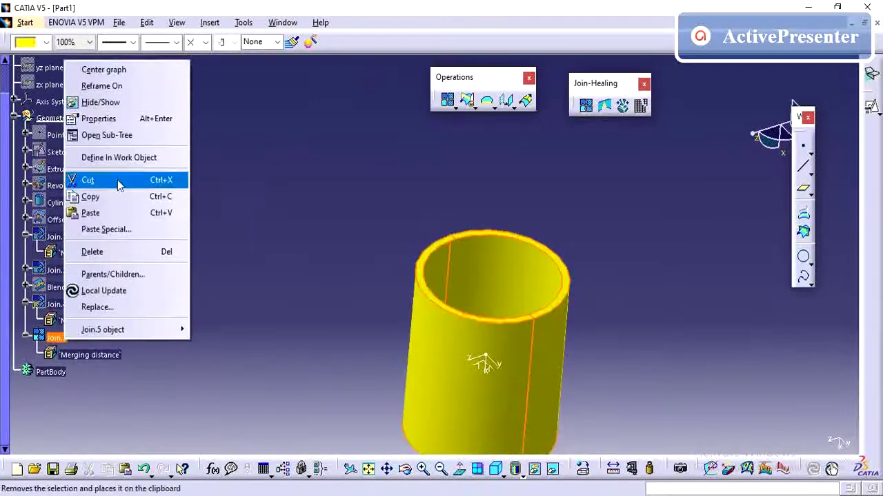
{"action": "left_click", "coordinate": [116, 103]}
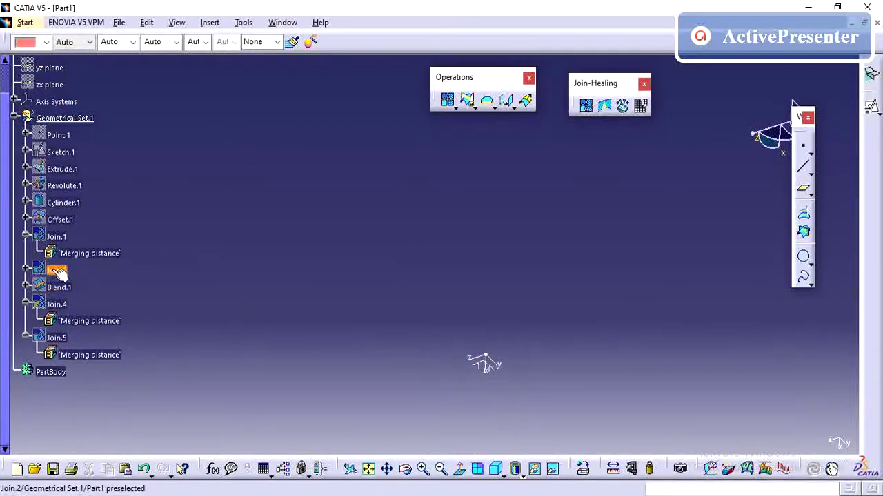
Show the two source surfaces Join.1 and Join.2 together
{"action": "left_click", "coordinate": [57, 270]}
{"action": "left_click", "coordinate": [56, 236], "text": "ctrl"}
{"action": "right_click", "coordinate": [56, 237]}
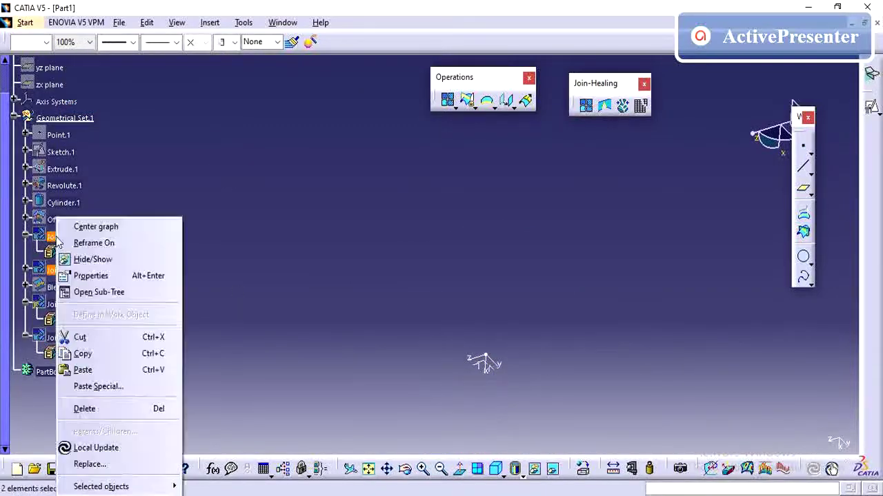
{"action": "left_click", "coordinate": [96, 257]}
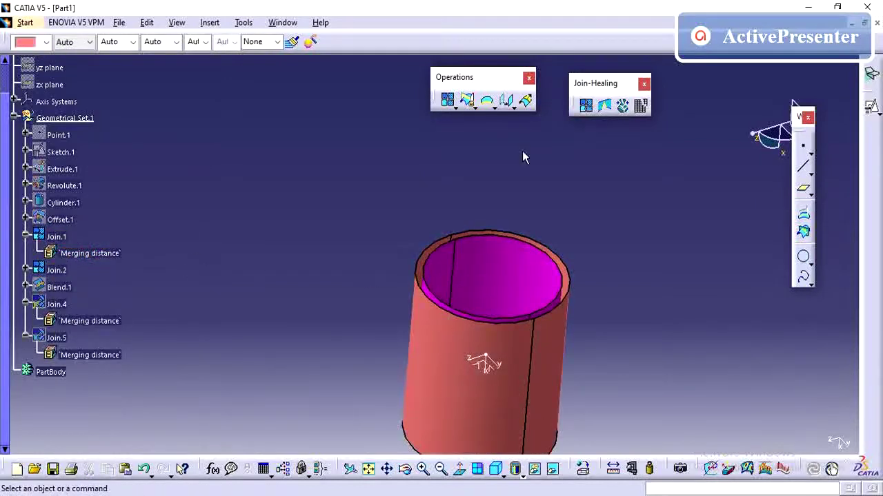
Join the surfaces Join.1 and Join.2 with Check connexity turned off, then leave the repeated Join command
{"action": "left_click", "coordinate": [585, 105]}
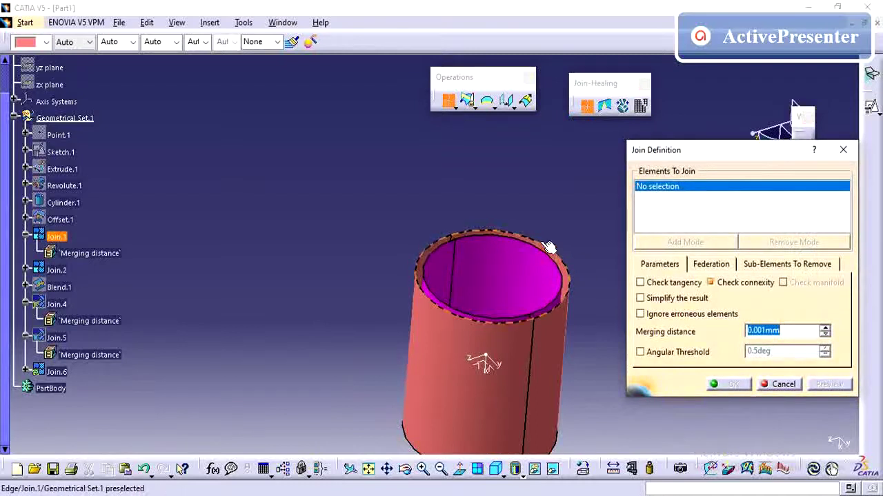
{"action": "left_click", "coordinate": [713, 285]}
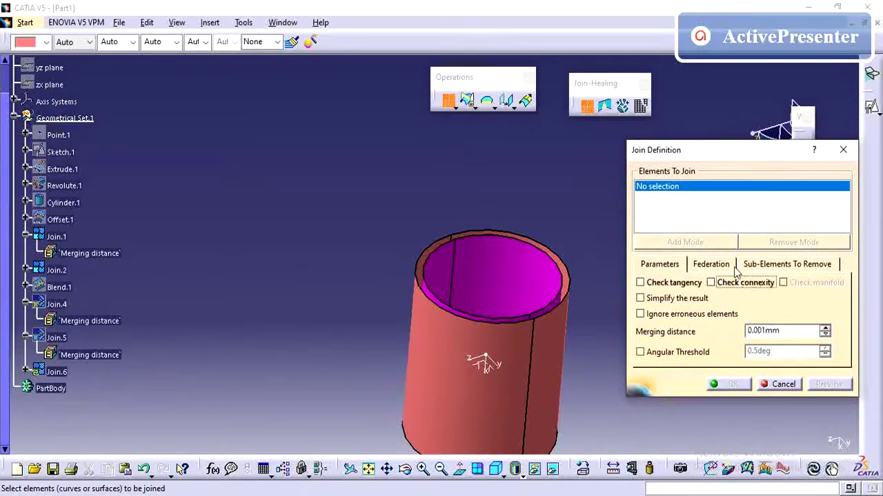
{"action": "left_click", "coordinate": [532, 311]}
{"action": "left_click", "coordinate": [522, 280]}
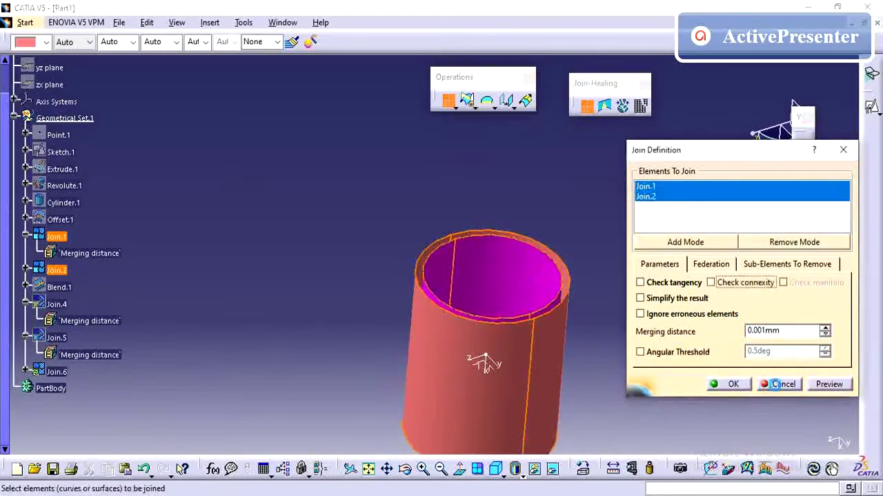
{"action": "left_click", "coordinate": [744, 385]}
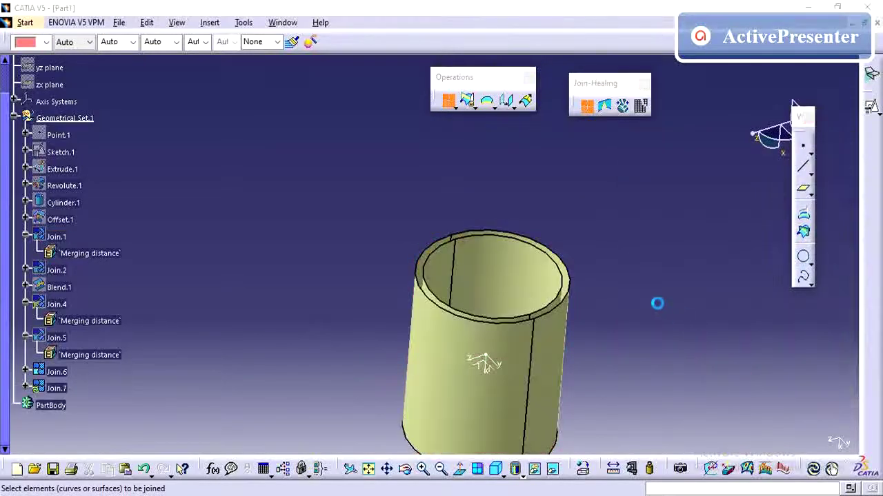
{"action": "left_click", "coordinate": [774, 391]}
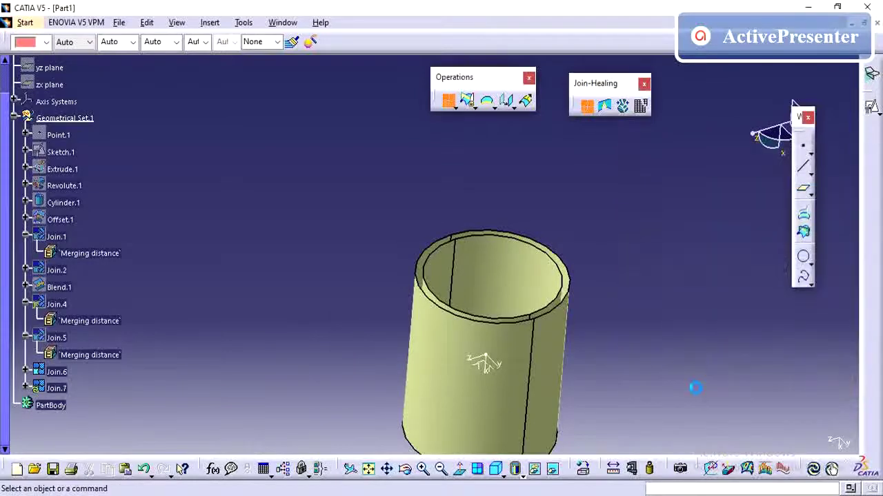
{"action": "left_click", "coordinate": [409, 270]}
{"action": "middle_click_drag", "start_coordinate": [409, 271], "coordinate": [325, 288]}
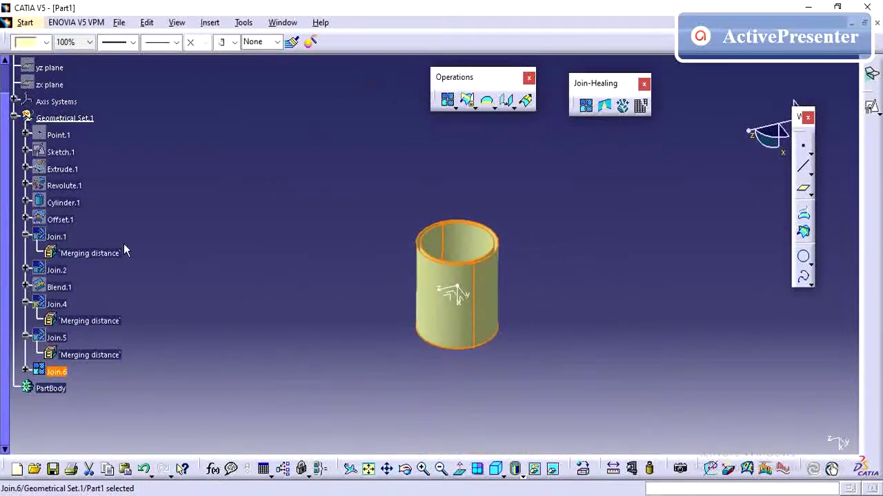
{"action": "scroll", "coordinate": [124, 251], "scroll_direction": "down", "scroll_amount": 1}
{"action": "left_click", "coordinate": [292, 251]}
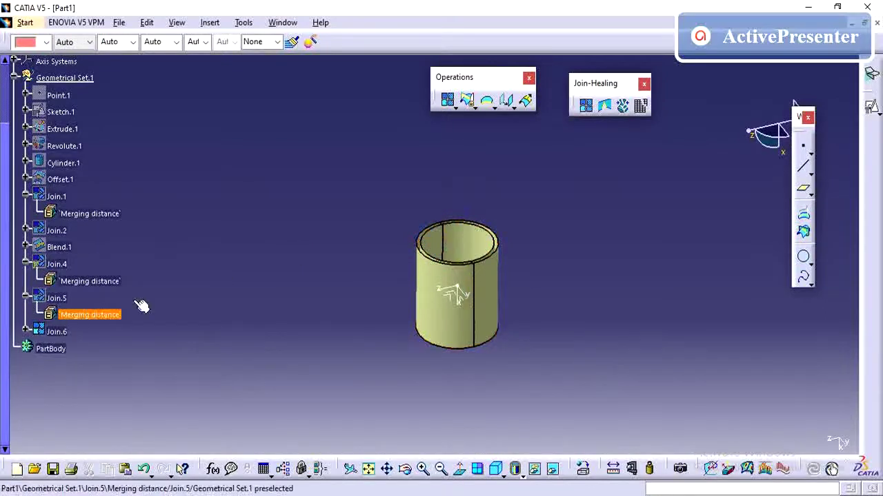
Examine the Healing command's Continuity, Freeze and Sharpness options, then close it without healing anything
{"action": "left_click", "coordinate": [605, 107]}
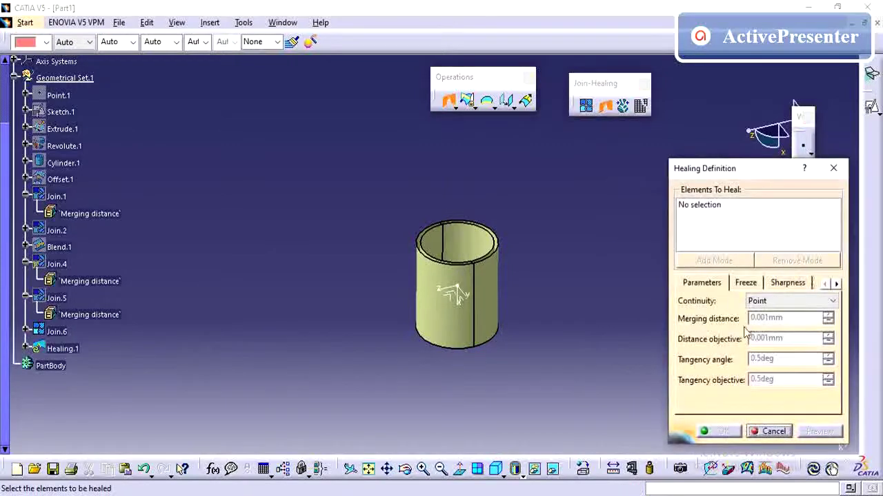
{"action": "left_click", "coordinate": [781, 301]}
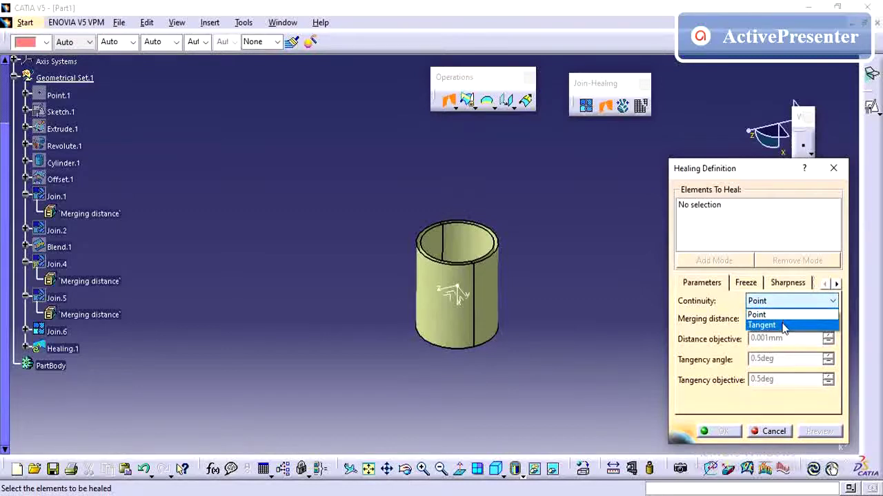
{"action": "left_click", "coordinate": [779, 303]}
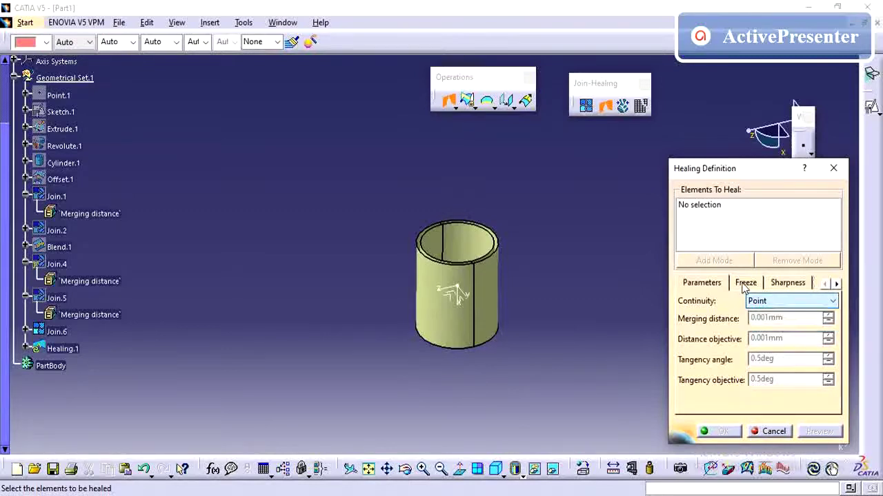
{"action": "left_click", "coordinate": [745, 283]}
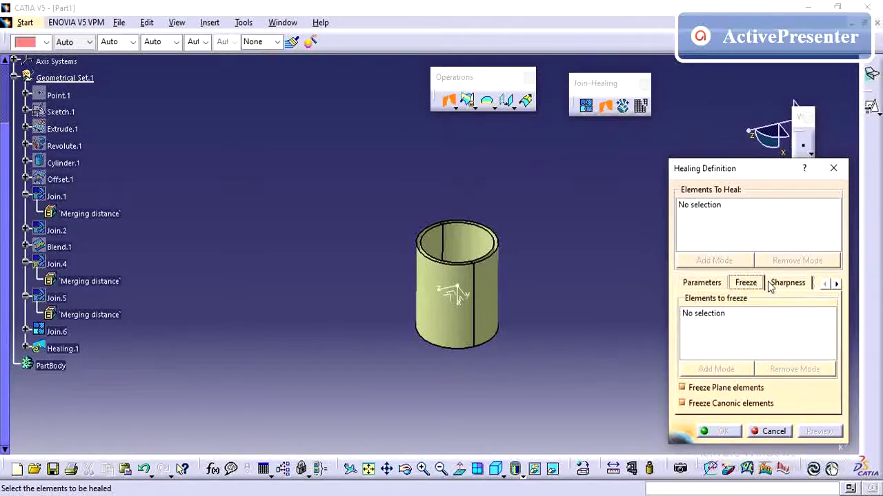
{"action": "left_click", "coordinate": [775, 287]}
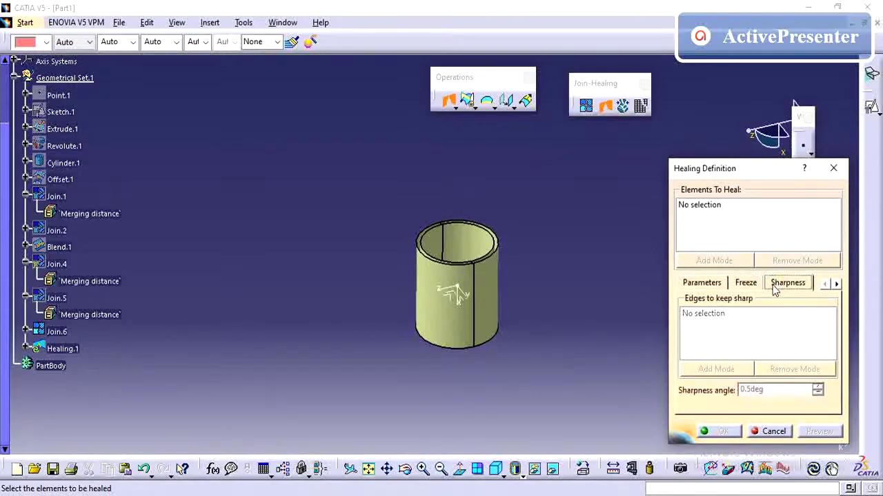
{"action": "left_click", "coordinate": [708, 289]}
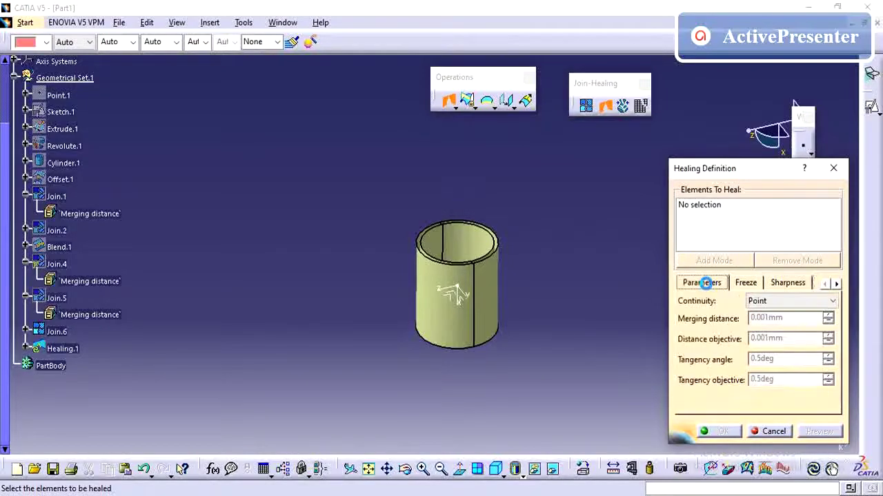
{"action": "left_click", "coordinate": [772, 430]}
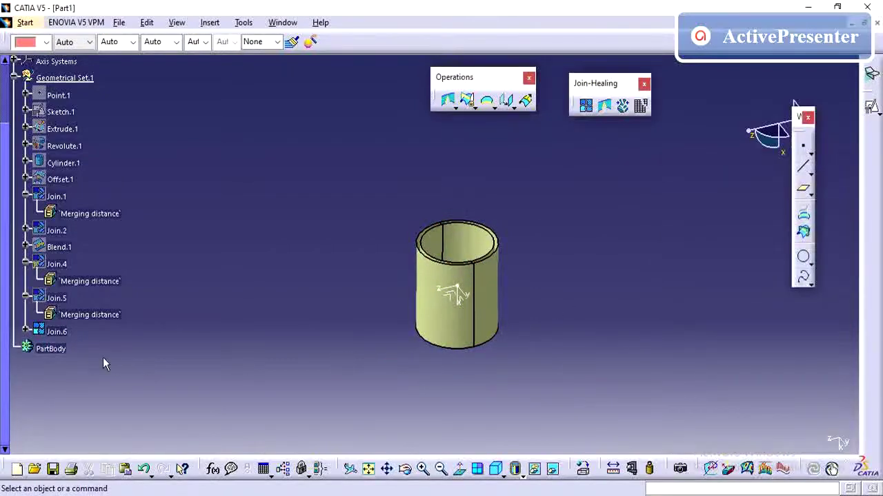
Hide Join.6 and show the surfaces Blend.1 and Join.1
{"action": "right_click", "coordinate": [57, 332]}
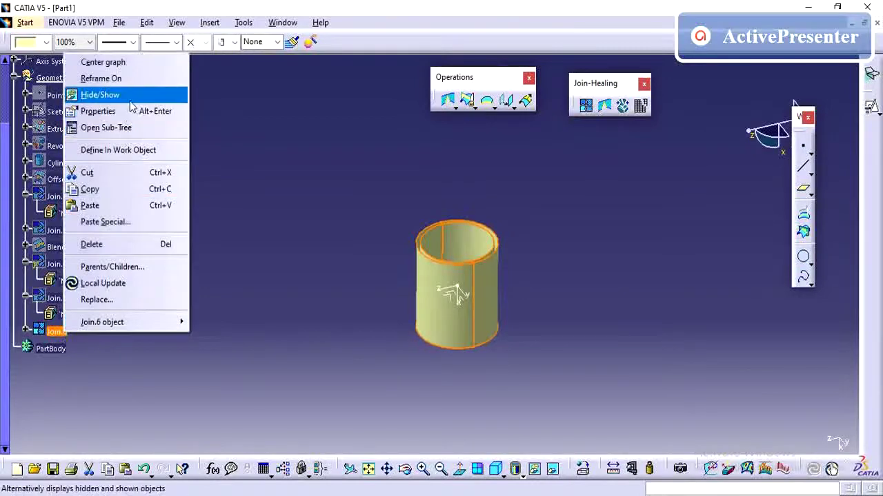
{"action": "left_click", "coordinate": [129, 100]}
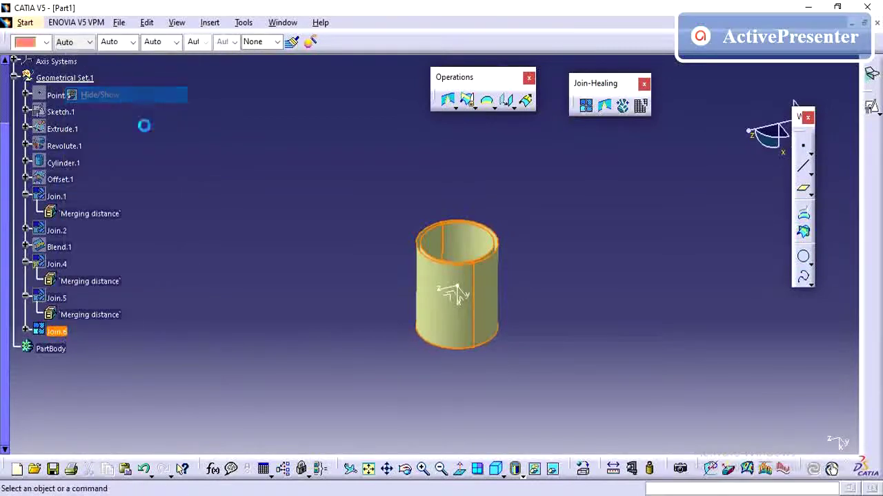
{"action": "right_click", "coordinate": [59, 246]}
{"action": "left_click", "coordinate": [97, 258]}
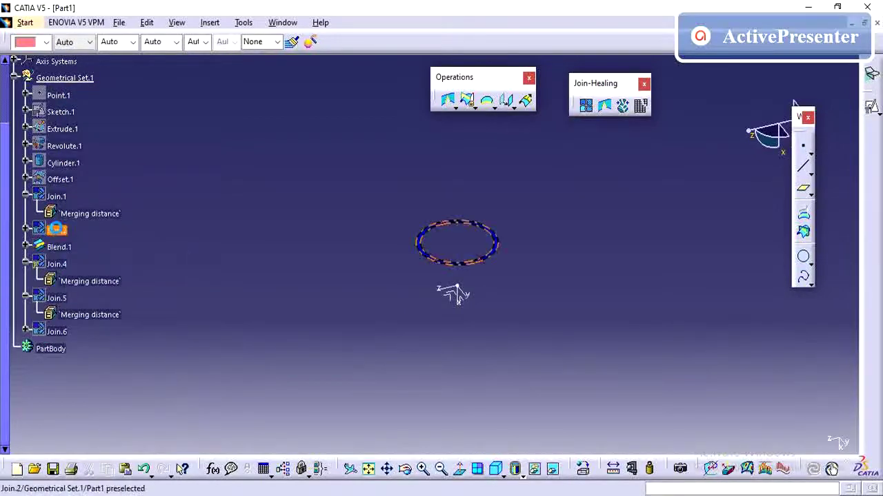
{"action": "right_click", "coordinate": [56, 196]}
{"action": "left_click", "coordinate": [76, 233]}
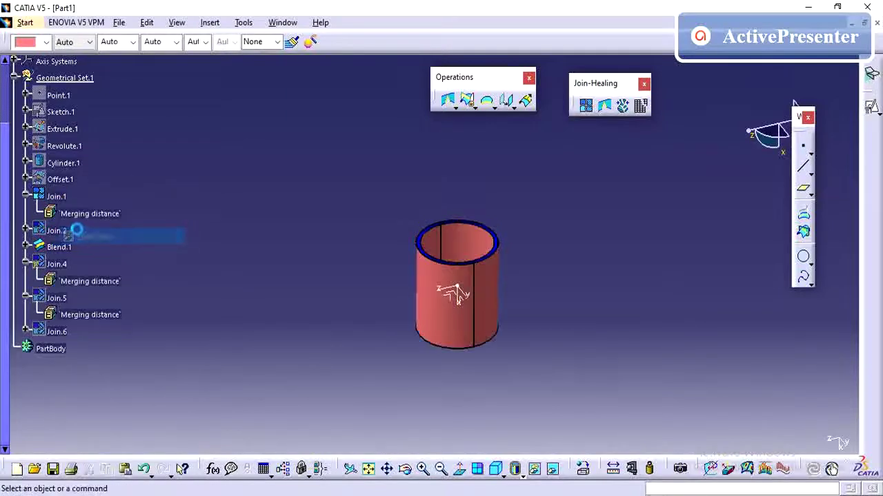
{"action": "right_click", "coordinate": [58, 230]}
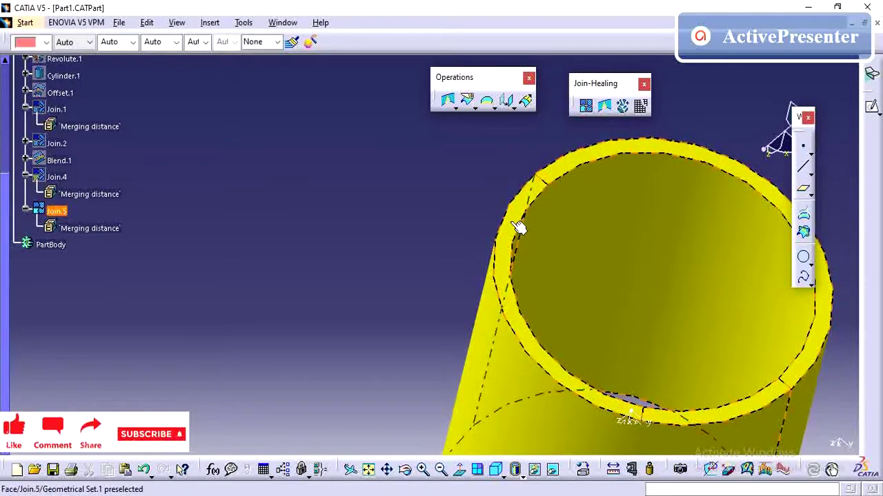
Show Blend.1 and hide Join.5, leaving the blend ring as the only displayed surface
{"action": "right_click", "coordinate": [67, 177]}
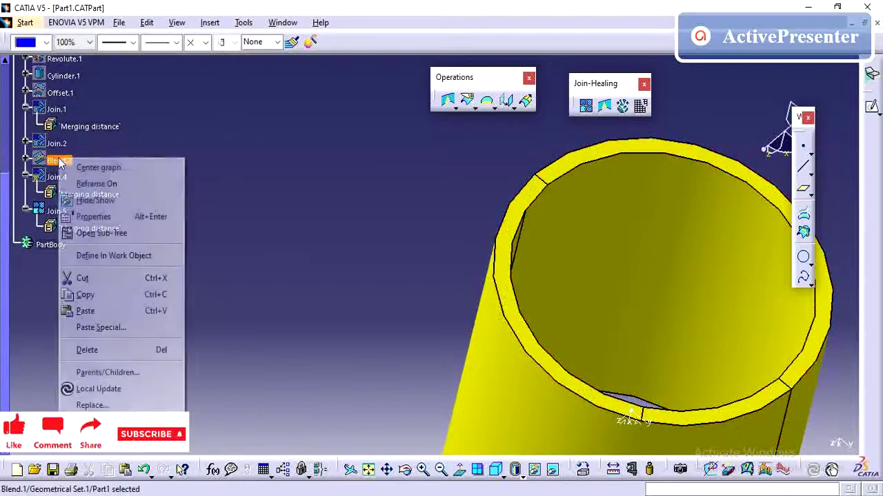
{"action": "left_click", "coordinate": [90, 200]}
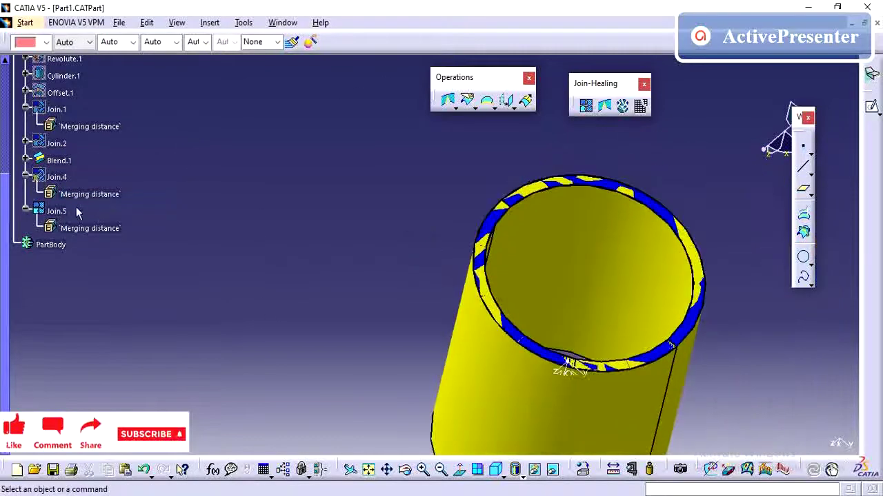
{"action": "right_click", "coordinate": [58, 211]}
{"action": "left_click", "coordinate": [90, 256]}
{"action": "scroll", "coordinate": [166, 212], "scroll_direction": "up", "scroll_amount": 2}
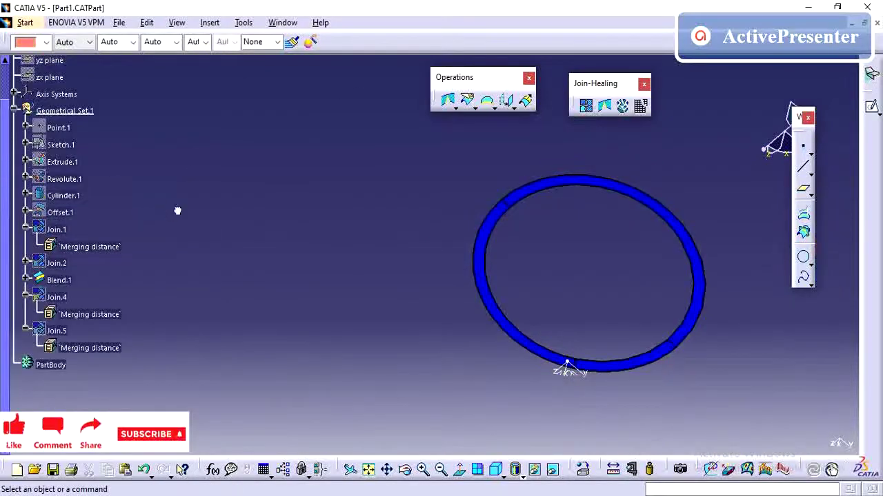
Extrapolate Blend.1 from its inner circular edge with a length of -0.5 mm, Curvature continuity and Tangent extremities
{"action": "left_click", "coordinate": [525, 102]}
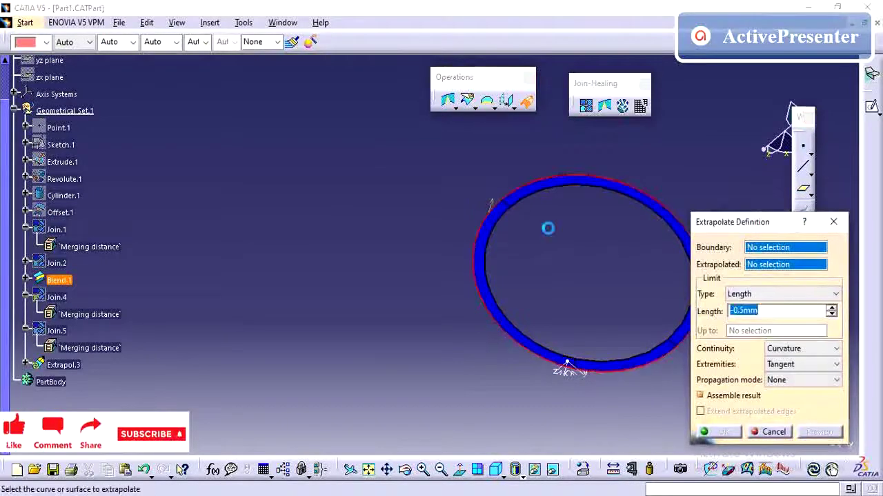
{"action": "left_click", "coordinate": [682, 263]}
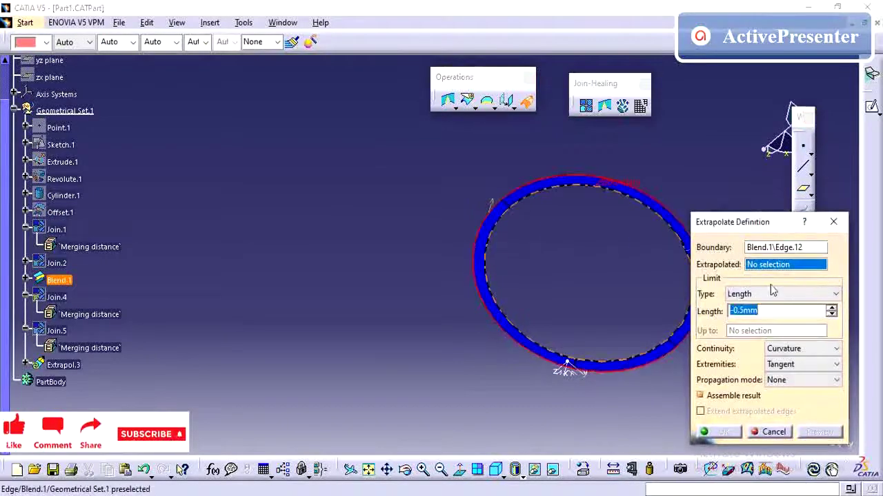
{"action": "left_click", "coordinate": [487, 253]}
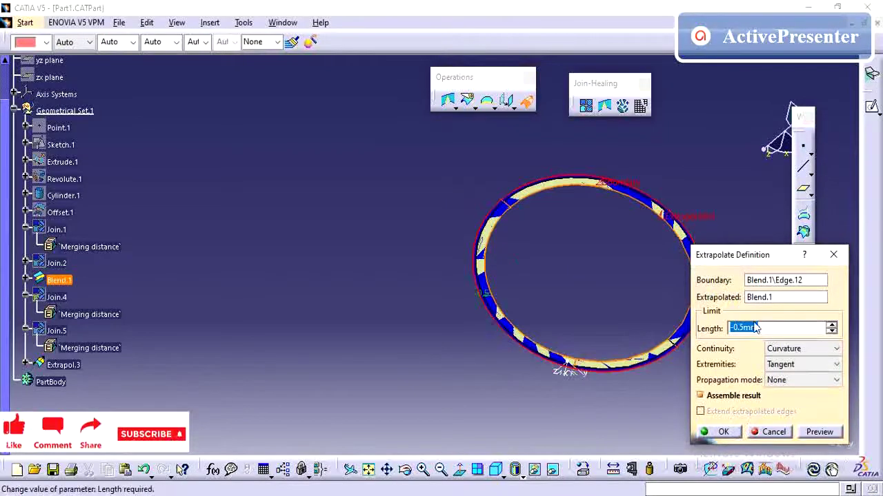
{"action": "left_click", "coordinate": [724, 433]}
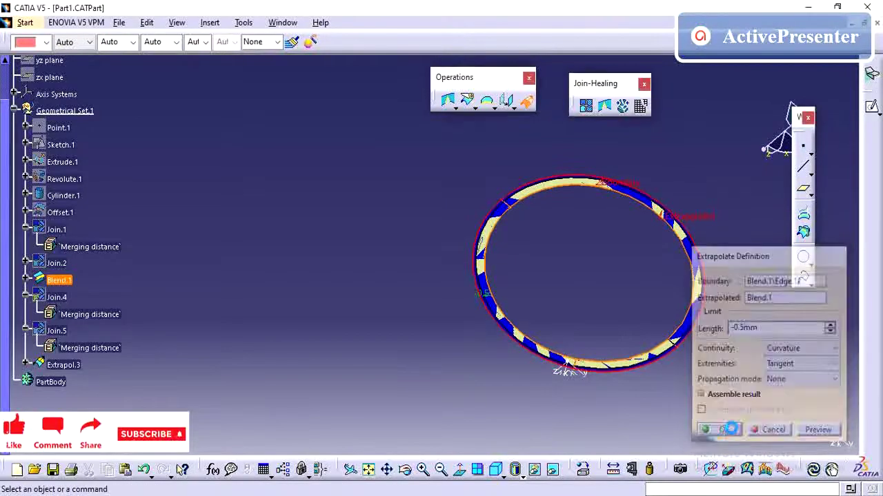
Hide Blend.1 so that only the extrapolated ring surface is displayed
{"action": "left_click", "coordinate": [48, 281]}
{"action": "right_click", "coordinate": [49, 282]}
{"action": "left_click", "coordinate": [87, 43]}
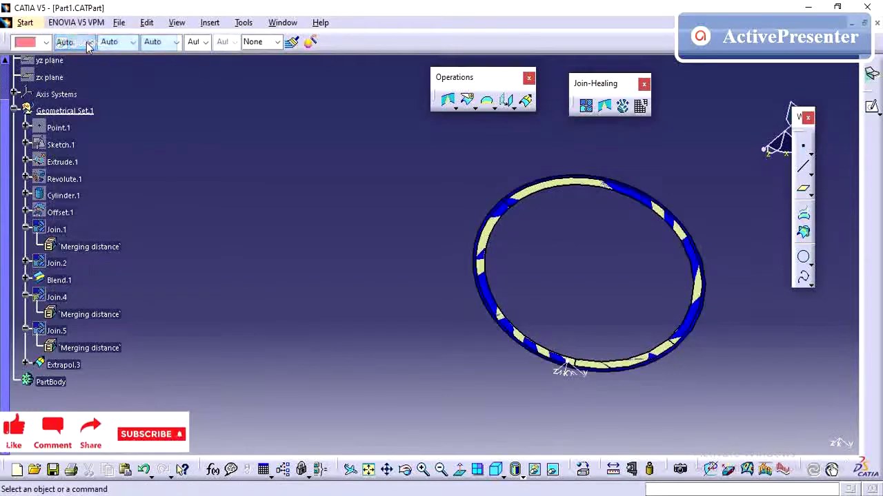
{"action": "middle_click_drag", "start_coordinate": [473, 267], "coordinate": [469, 250]}
{"action": "mouse_move", "coordinate": [540, 251]}
{"action": "middle_mouse_down"}
{"action": "mouse_move", "coordinate": [513, 264]}
{"action": "mouse_move", "coordinate": [511, 287]}
{"action": "middle_mouse_up"}
{"action": "right_click", "coordinate": [73, 280]}
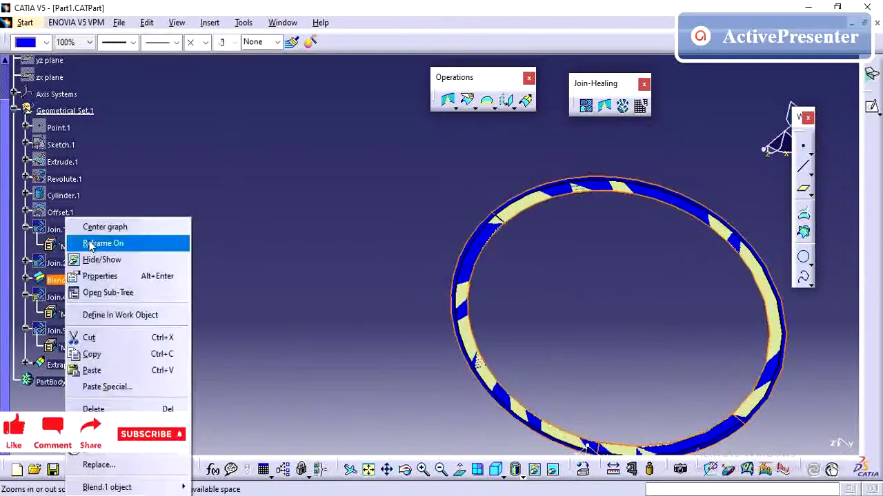
{"action": "left_click", "coordinate": [98, 258]}
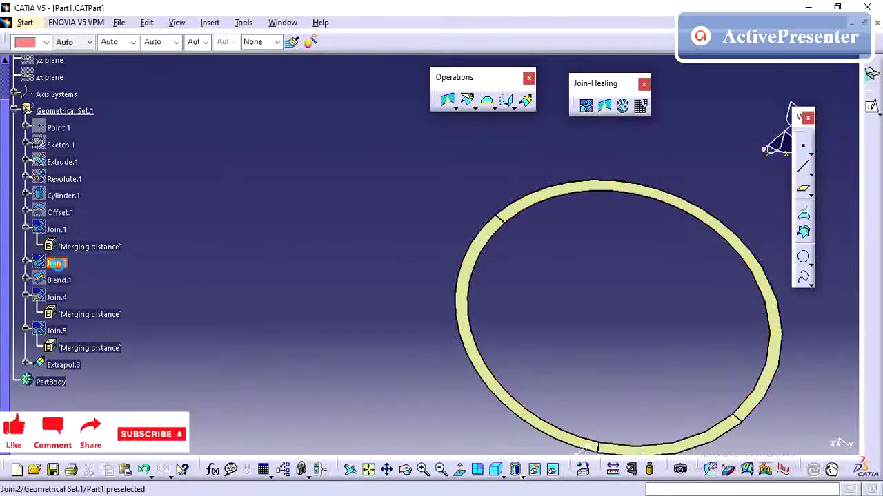
Show the inner and outer cylinder surfaces Join.2 and Join.1 around the extrapolated ring
{"action": "right_click", "coordinate": [57, 263]}
{"action": "left_click", "coordinate": [93, 260]}
{"action": "right_click", "coordinate": [55, 230]}
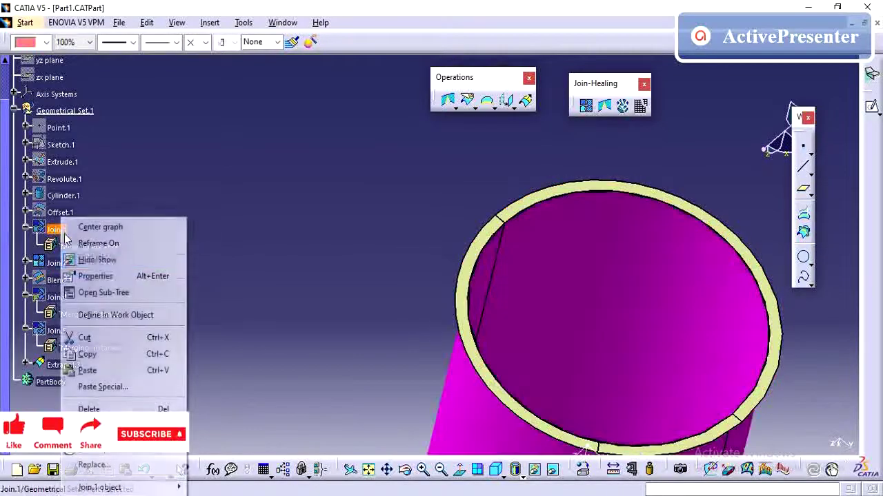
{"action": "left_click", "coordinate": [99, 260]}
{"action": "middle_click_drag", "start_coordinate": [236, 211], "coordinate": [731, 130]}
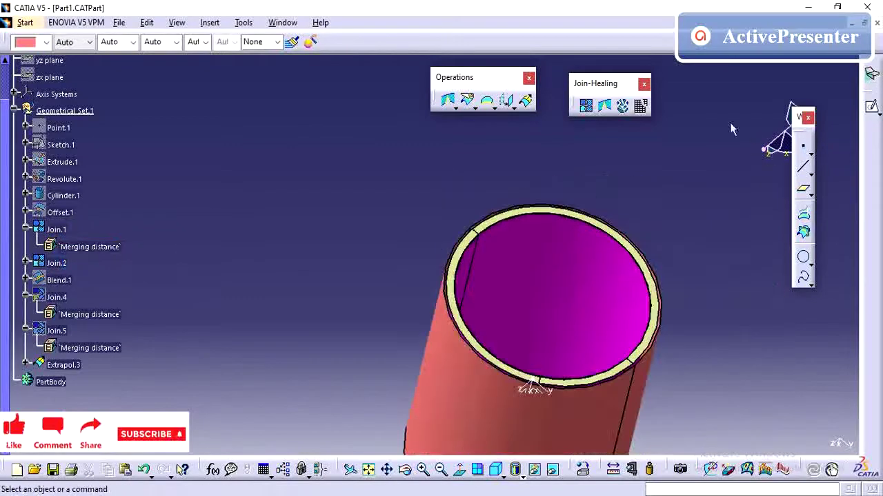
Try to join Join.1, Extrapol.3 and Join.2 with Check connexity on and a 0.001 mm merging distance, declining the diagnosis
{"action": "left_click", "coordinate": [587, 107]}
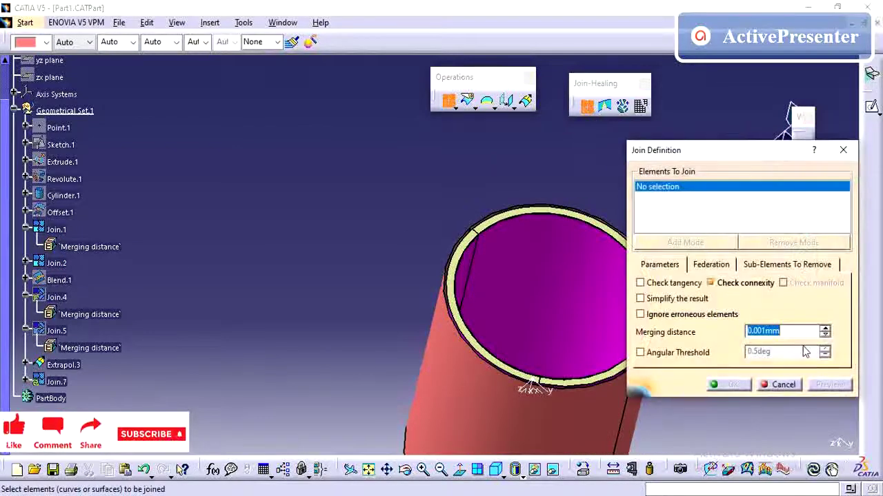
{"action": "left_click", "coordinate": [449, 405]}
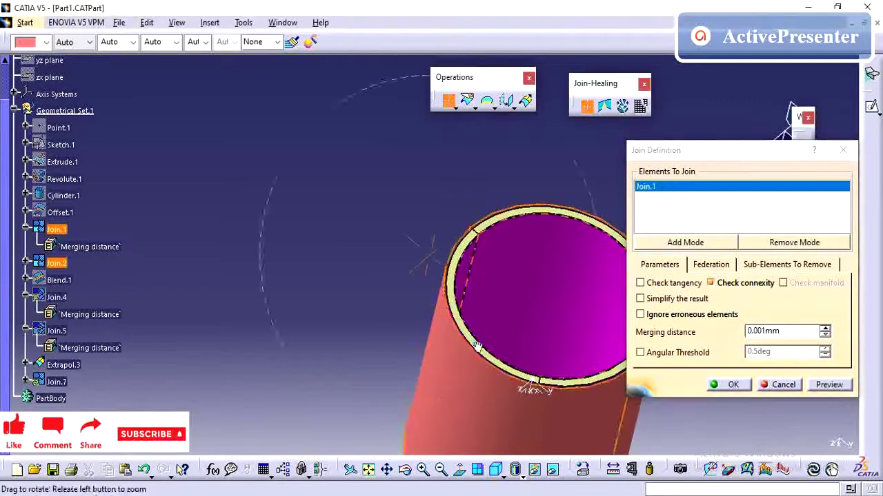
{"action": "middle_click_drag", "start_coordinate": [449, 404], "coordinate": [484, 269]}
{"action": "left_click", "coordinate": [483, 310]}
{"action": "left_click", "coordinate": [498, 298]}
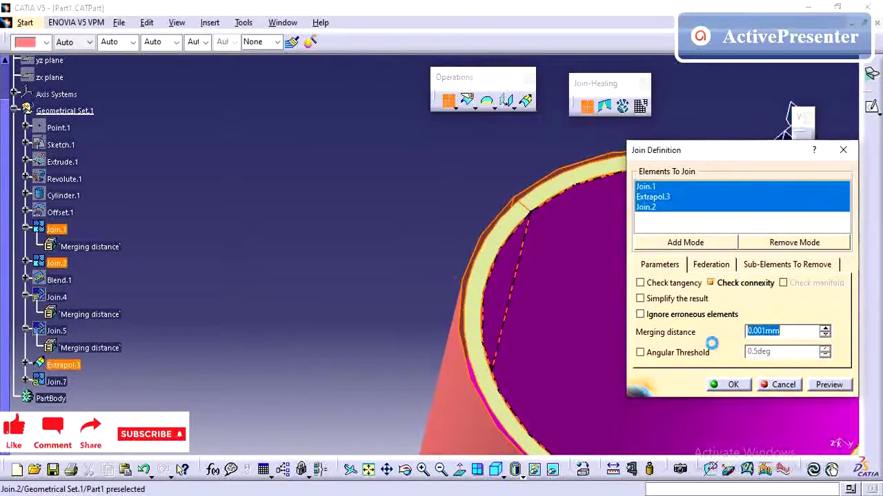
{"action": "left_click", "coordinate": [731, 385]}
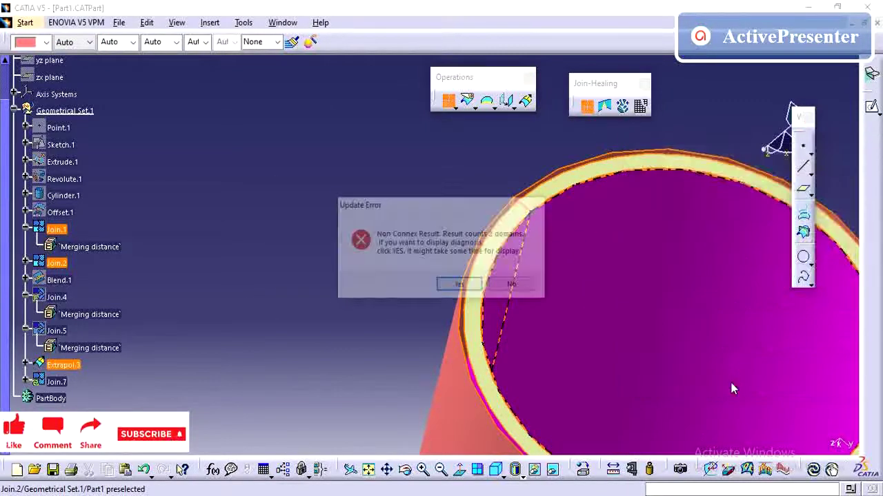
{"action": "left_click", "coordinate": [511, 282]}
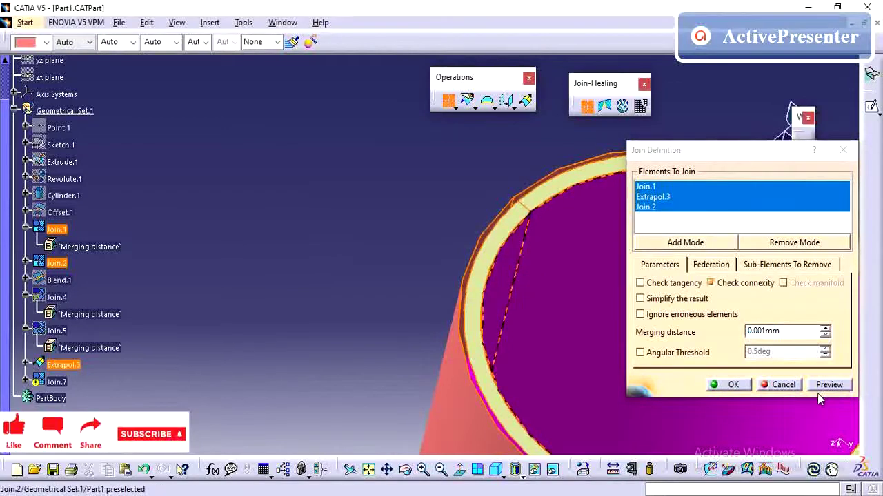
{"action": "left_click", "coordinate": [779, 384]}
Start a Healing of Join.1, Extrapol.3 and Join.2 with Point continuity and a merging distance of 1 mm
{"action": "left_click", "coordinate": [604, 105]}
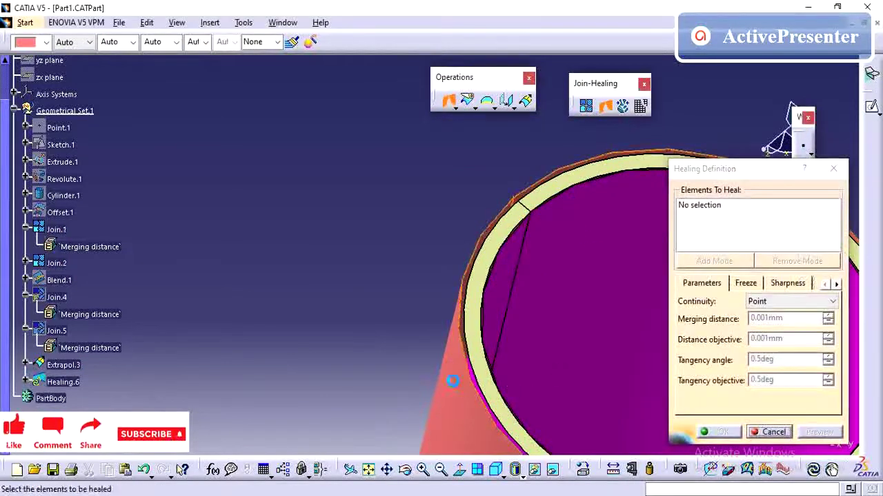
{"action": "left_click", "coordinate": [451, 382]}
{"action": "left_click", "coordinate": [484, 275]}
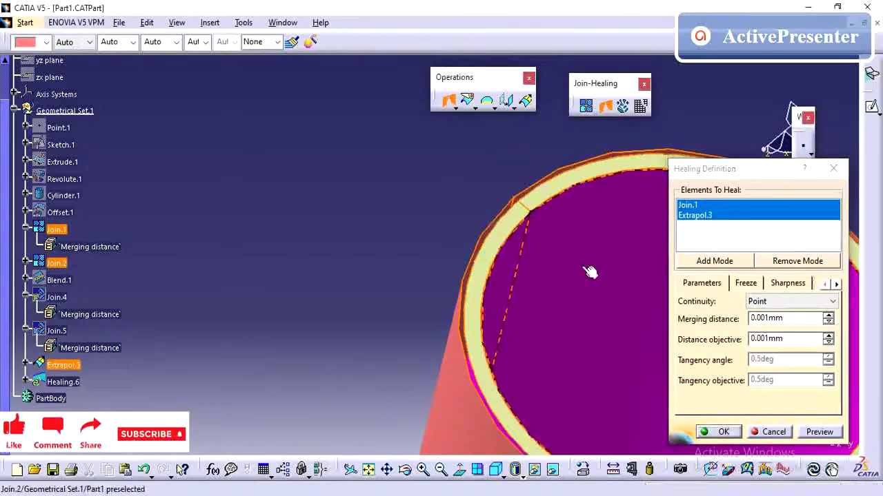
{"action": "left_click", "coordinate": [491, 269]}
{"action": "middle_click_drag", "start_coordinate": [441, 209], "coordinate": [454, 274]}
{"action": "left_click", "coordinate": [806, 317]}
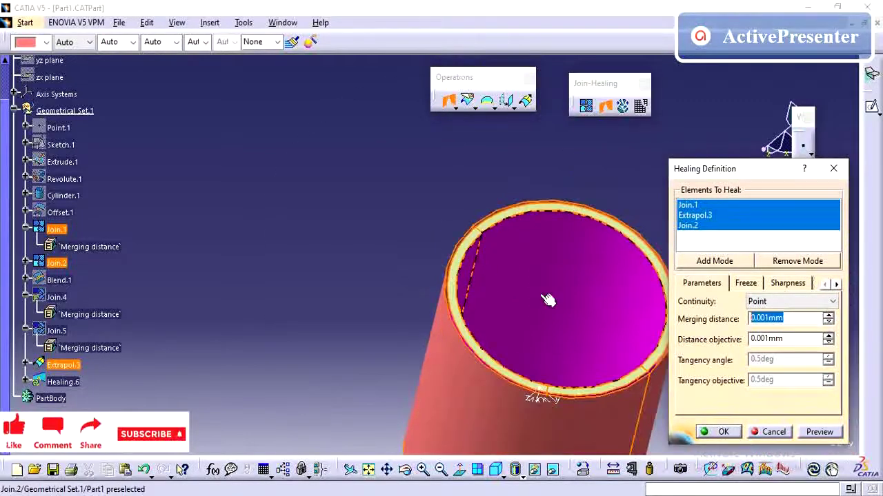
{"action": "type", "text": "1"}
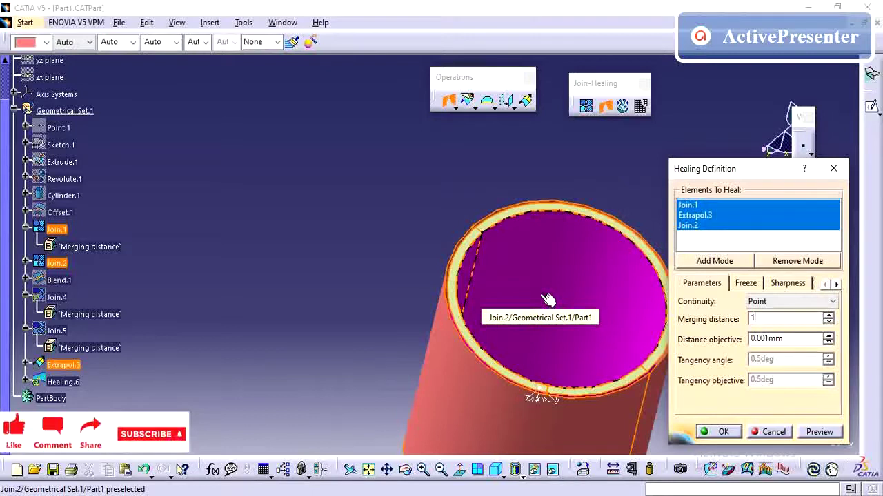
Add the outer cylinder face of Join.1 to the healing's elements to freeze
{"action": "left_click", "coordinate": [744, 283]}
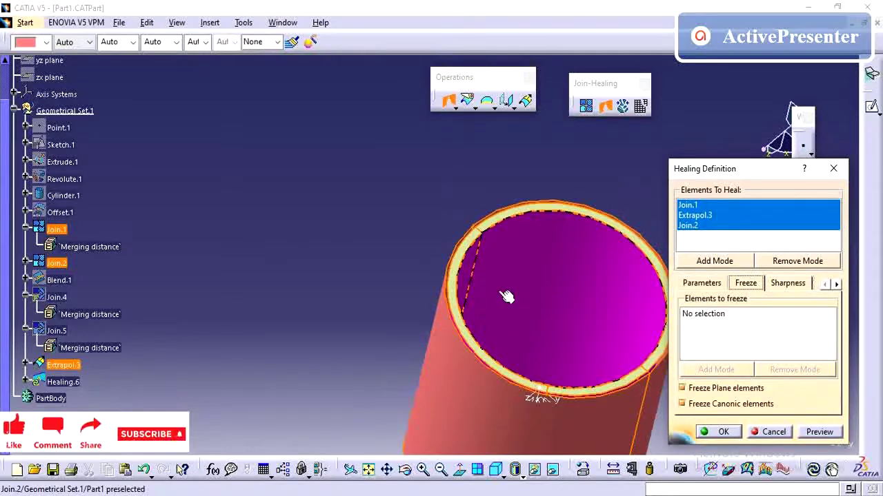
{"action": "mouse_move", "coordinate": [486, 321]}
{"action": "middle_mouse_down"}
{"action": "mouse_move", "coordinate": [421, 252]}
{"action": "mouse_move", "coordinate": [532, 240]}
{"action": "middle_mouse_up"}
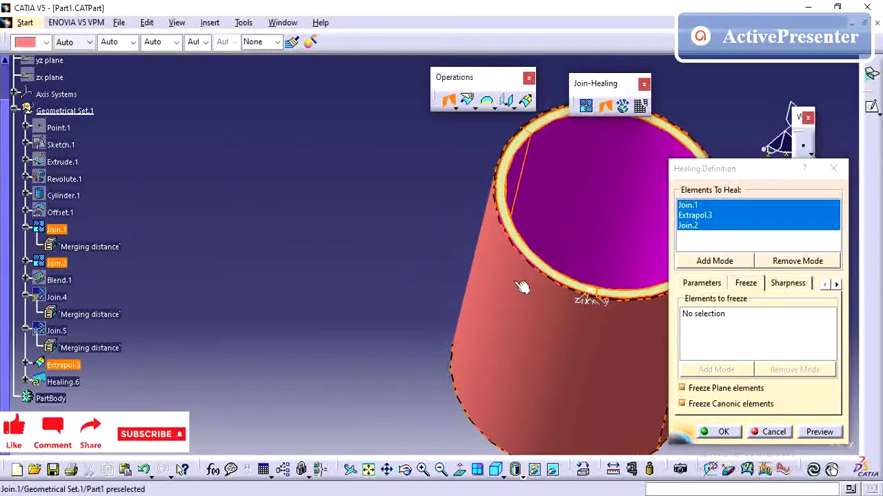
{"action": "left_click", "coordinate": [715, 321]}
{"action": "mouse_move", "coordinate": [449, 292]}
{"action": "middle_mouse_down"}
{"action": "mouse_move", "coordinate": [431, 284]}
{"action": "mouse_move", "coordinate": [506, 303]}
{"action": "middle_mouse_up"}
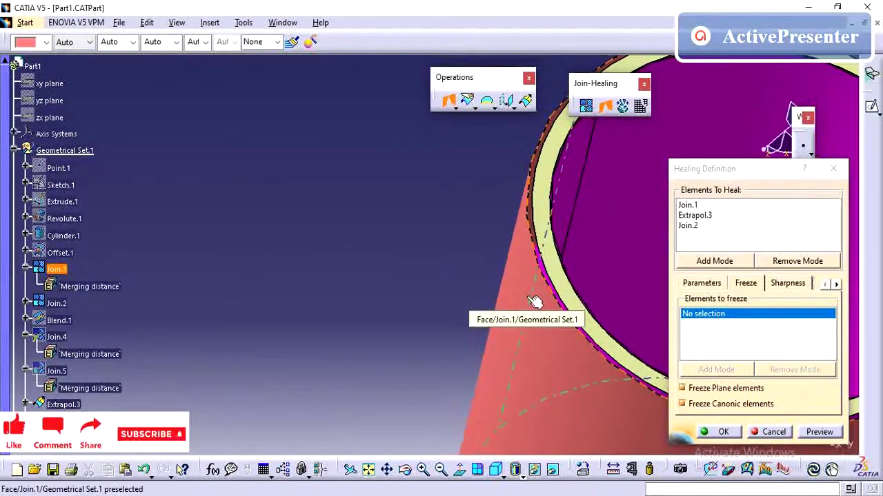
{"action": "left_click", "coordinate": [531, 300]}
{"action": "middle_click_drag", "start_coordinate": [444, 232], "coordinate": [507, 234]}
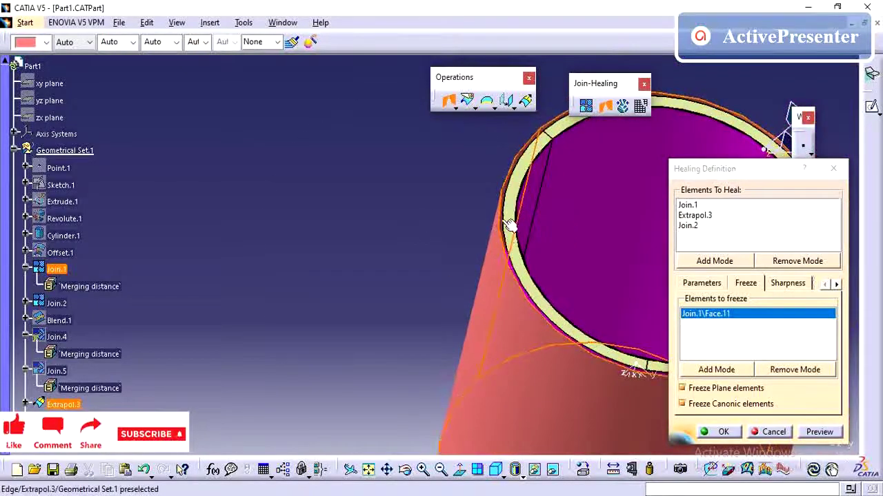
{"action": "middle_click_drag", "start_coordinate": [482, 207], "coordinate": [445, 224]}
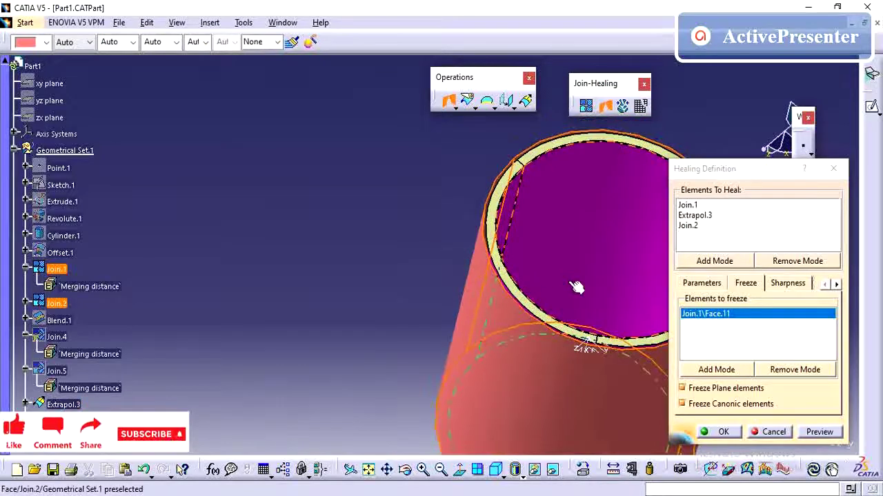
{"action": "middle_click_drag", "start_coordinate": [576, 288], "coordinate": [552, 303]}
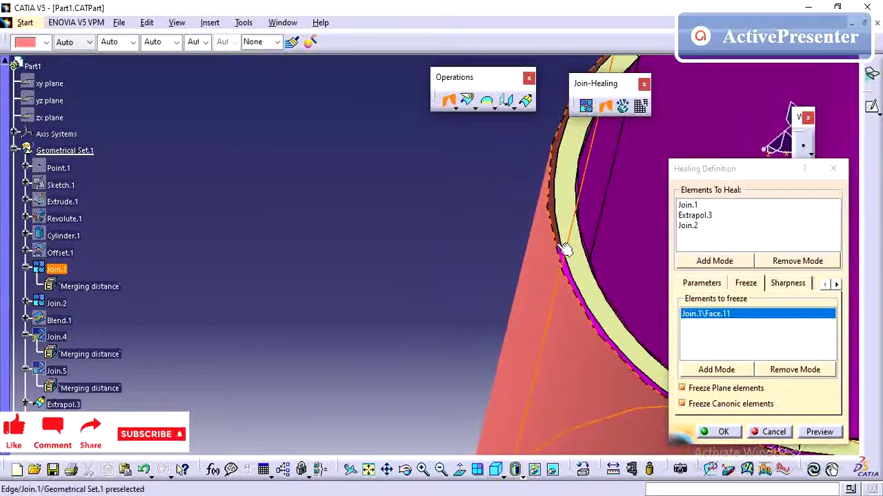
{"action": "middle_click_drag", "start_coordinate": [571, 246], "coordinate": [573, 276]}
Examine the healing's Sharpness and Visualization options, and recheck its frozen element and general parameters
{"action": "left_click", "coordinate": [787, 283]}
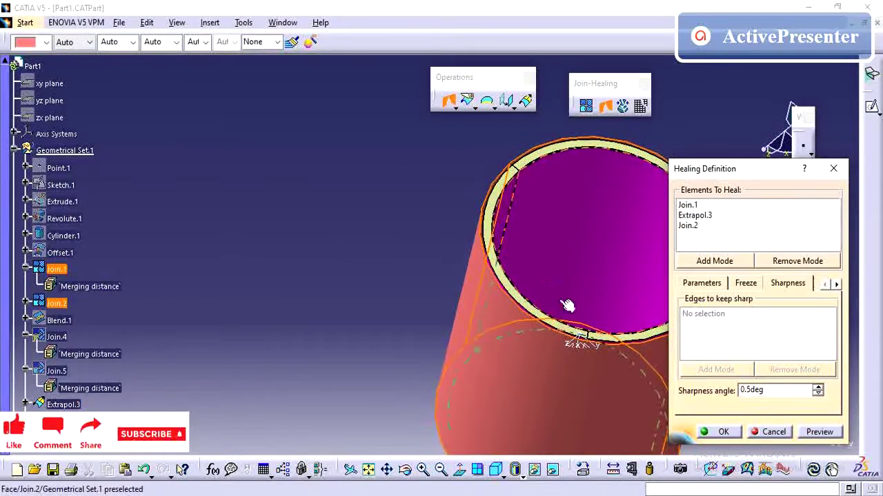
{"action": "left_click", "coordinate": [837, 289]}
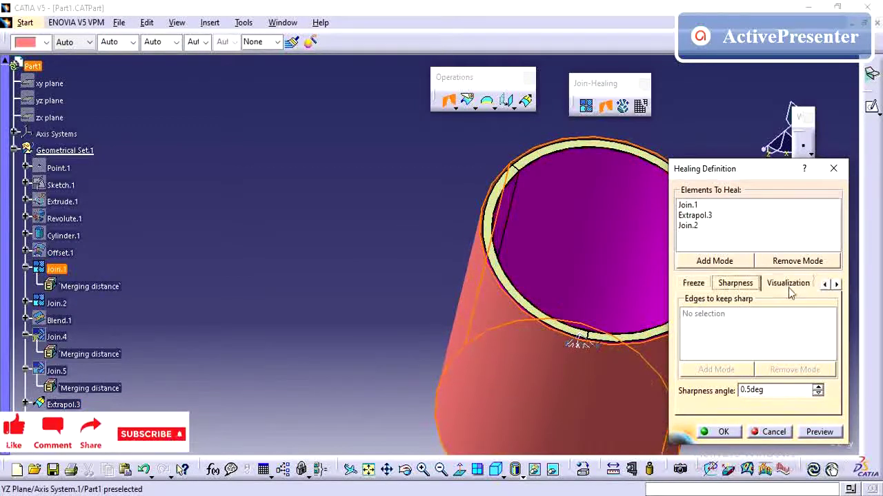
{"action": "left_click", "coordinate": [790, 290]}
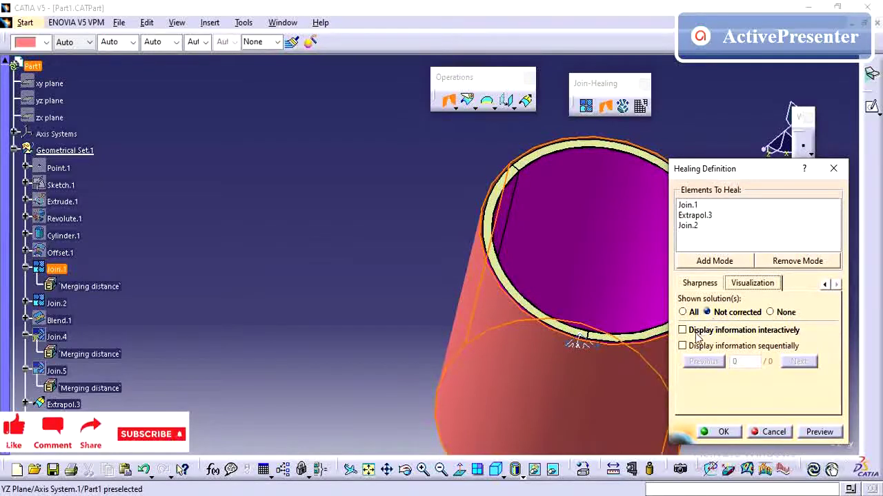
{"action": "left_click", "coordinate": [706, 287]}
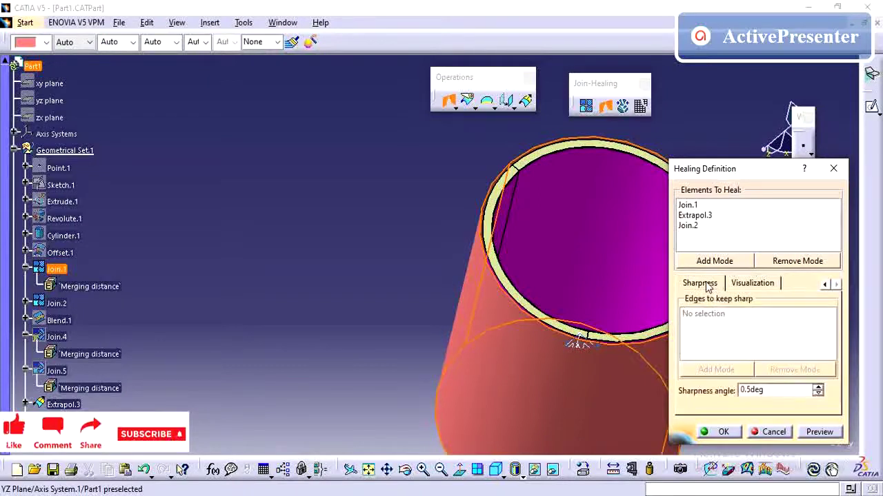
{"action": "left_click", "coordinate": [826, 286]}
{"action": "left_click", "coordinate": [826, 286]}
{"action": "left_click", "coordinate": [745, 286]}
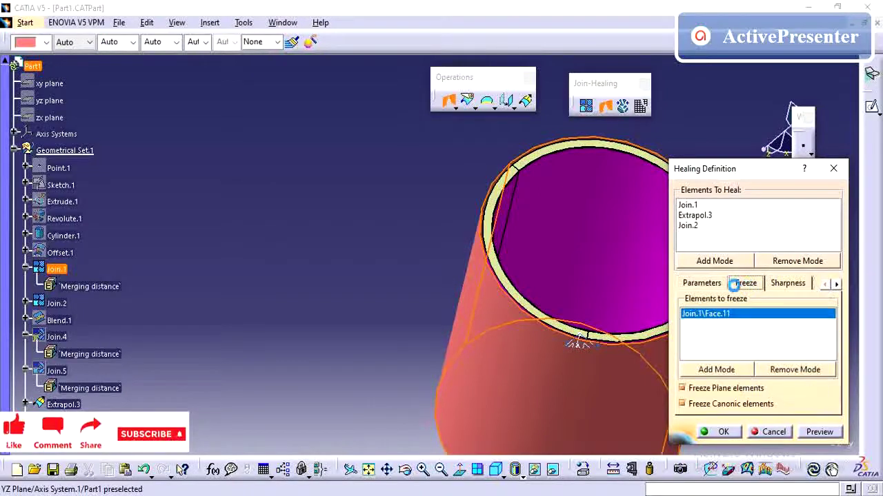
{"action": "left_click", "coordinate": [717, 287]}
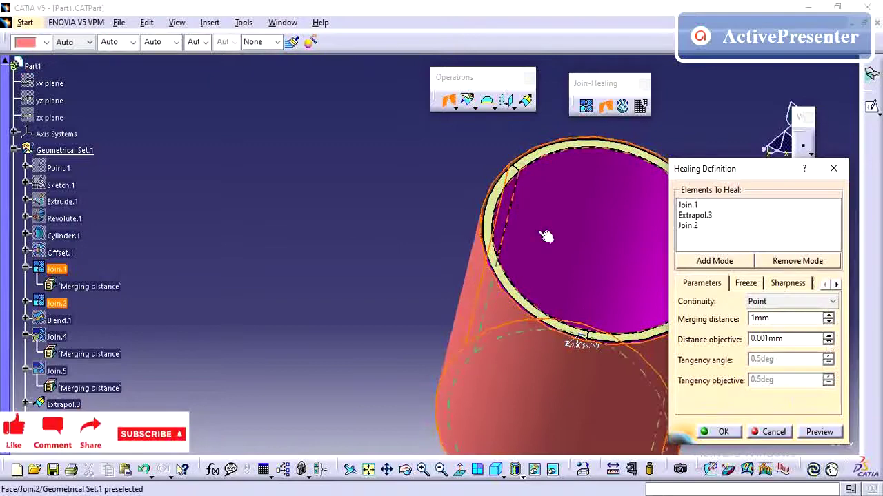
Apply the healing to Join.1, Extrapol.3 and Join.2, and inspect the healed surface from several directions
{"action": "middle_click_drag", "start_coordinate": [529, 237], "coordinate": [549, 263]}
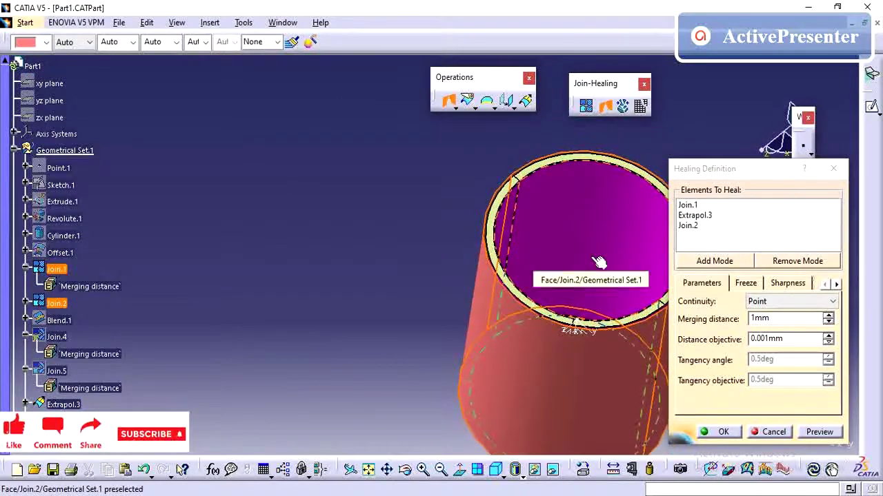
{"action": "left_click", "coordinate": [722, 432]}
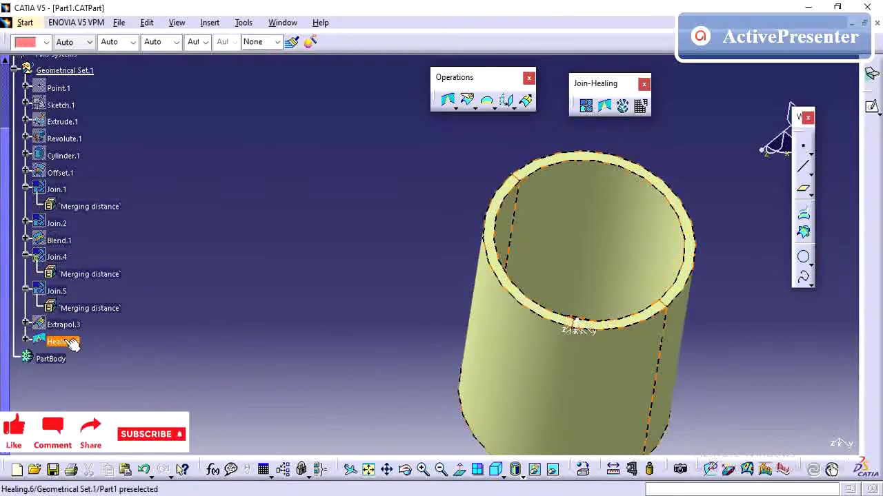
{"action": "left_click", "coordinate": [105, 333]}
{"action": "middle_click_drag", "start_coordinate": [497, 213], "coordinate": [334, 241]}
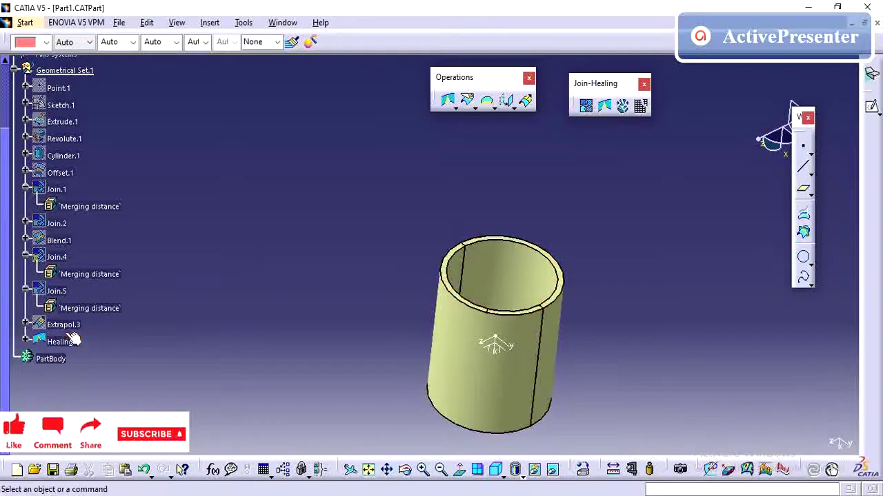
{"action": "middle_click_drag", "start_coordinate": [433, 223], "coordinate": [419, 239]}
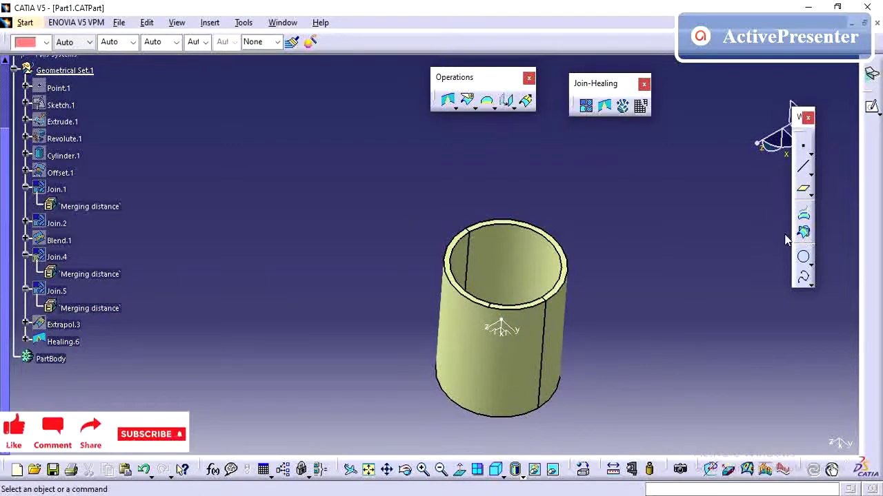
Extract the ring-shaped end face of the healed cylinder with No propagation
{"action": "left_click", "coordinate": [493, 108]}
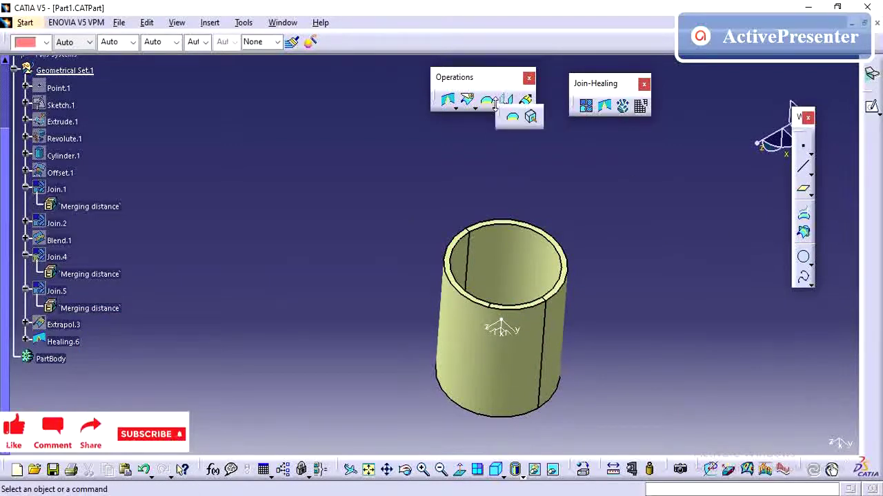
{"action": "left_click", "coordinate": [531, 119]}
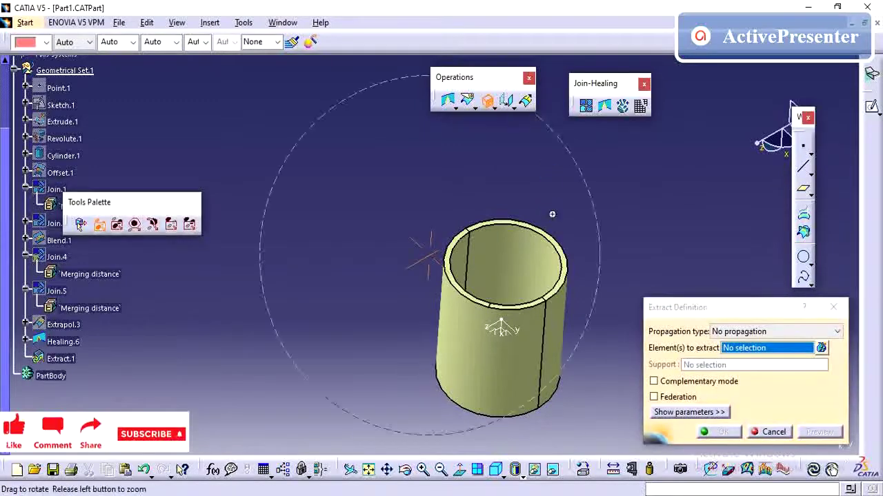
{"action": "middle_click_drag", "start_coordinate": [551, 215], "coordinate": [560, 131]}
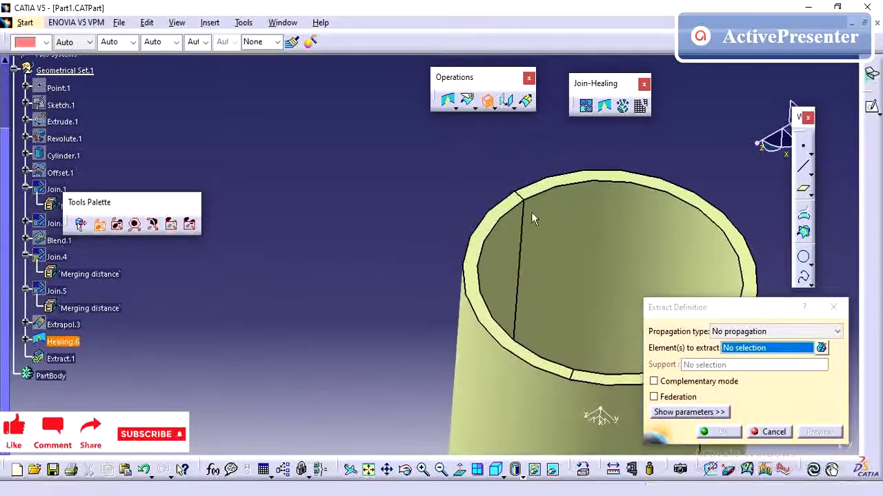
{"action": "left_click", "coordinate": [494, 218]}
{"action": "left_click", "coordinate": [717, 432]}
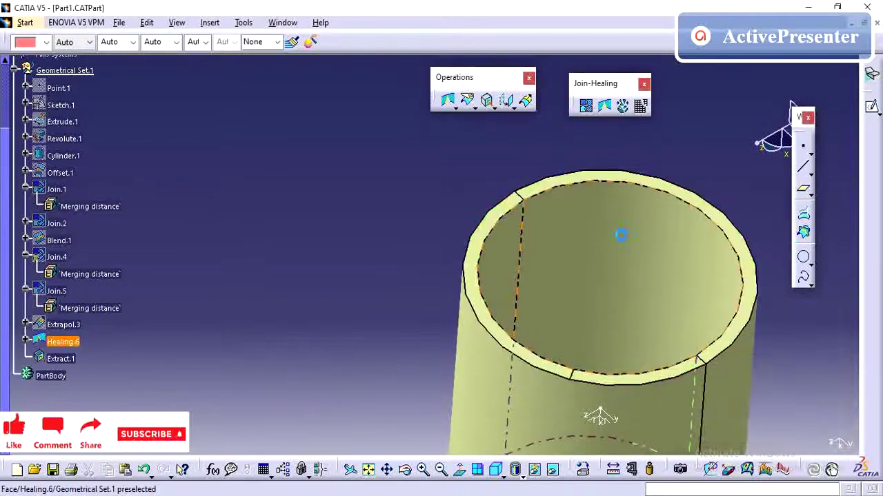
{"action": "middle_click_drag", "start_coordinate": [621, 235], "coordinate": [573, 310]}
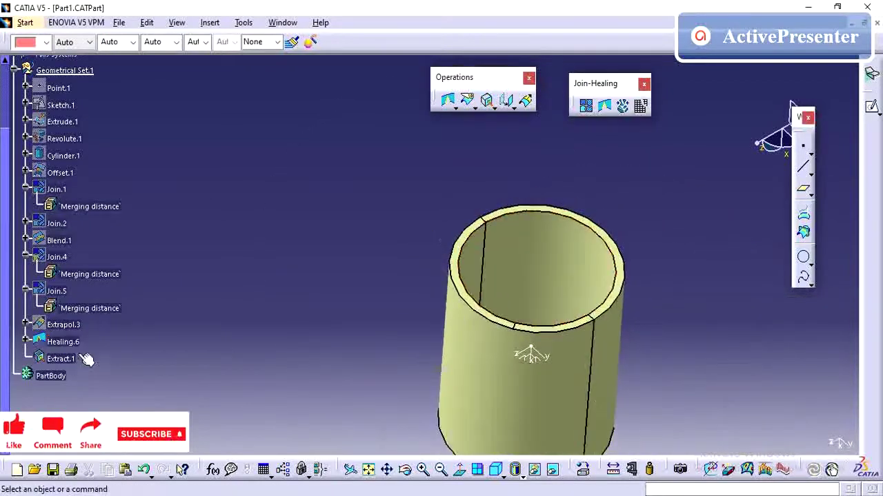
Hide Healing.6 to isolate the extracted ring face
{"action": "right_click", "coordinate": [58, 342]}
{"action": "left_click", "coordinate": [95, 102]}
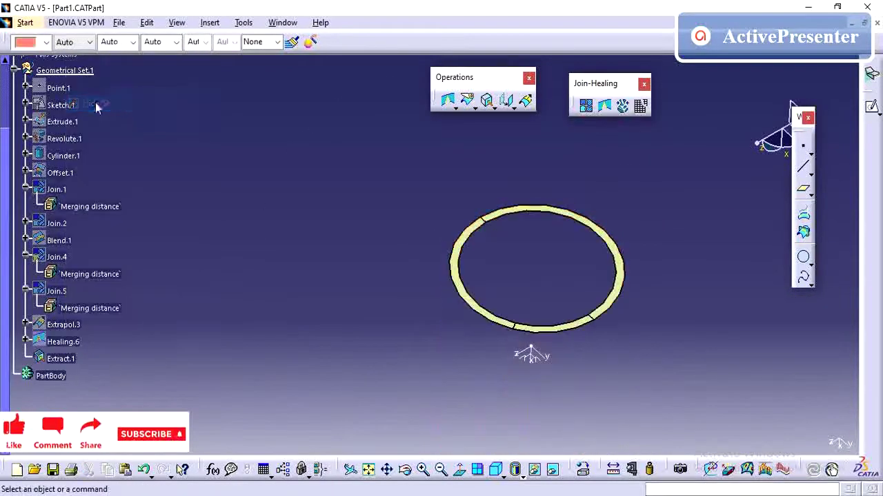
{"action": "scroll", "coordinate": [368, 200], "scroll_direction": "up", "scroll_amount": 1}
{"action": "middle_click_drag", "start_coordinate": [369, 201], "coordinate": [329, 203]}
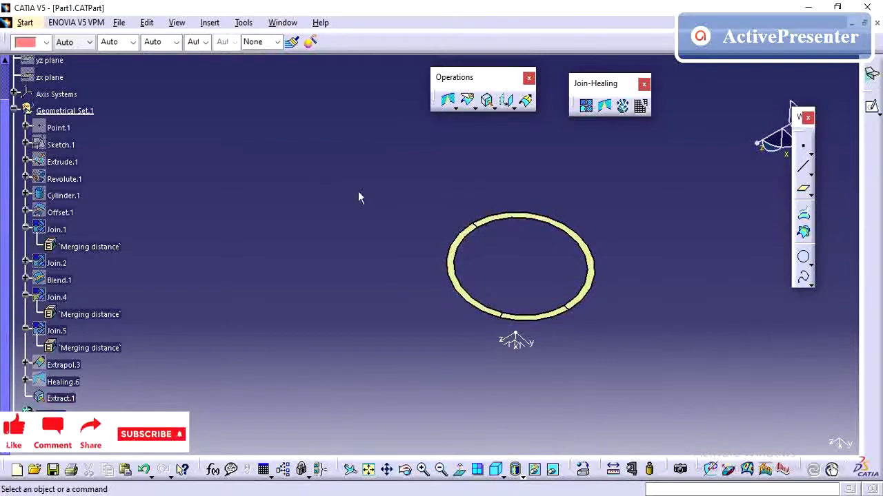
Try to untrim Extract.1
{"action": "left_click", "coordinate": [623, 106]}
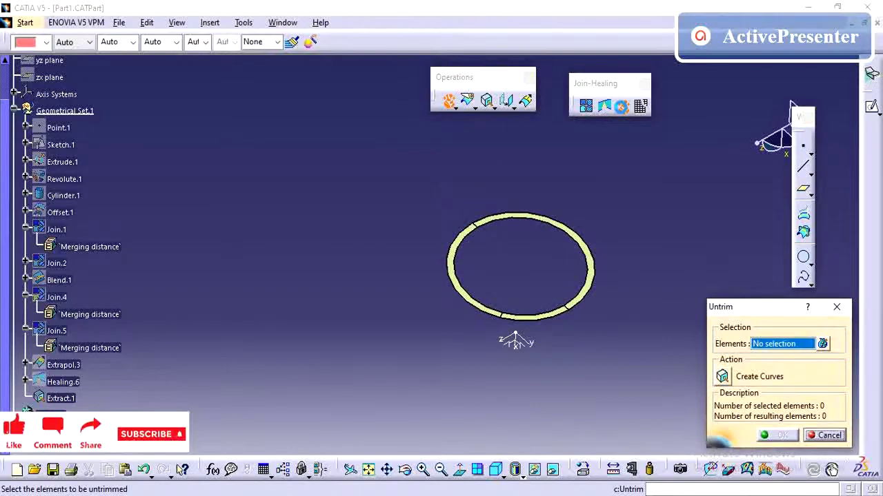
{"action": "left_click", "coordinate": [62, 399]}
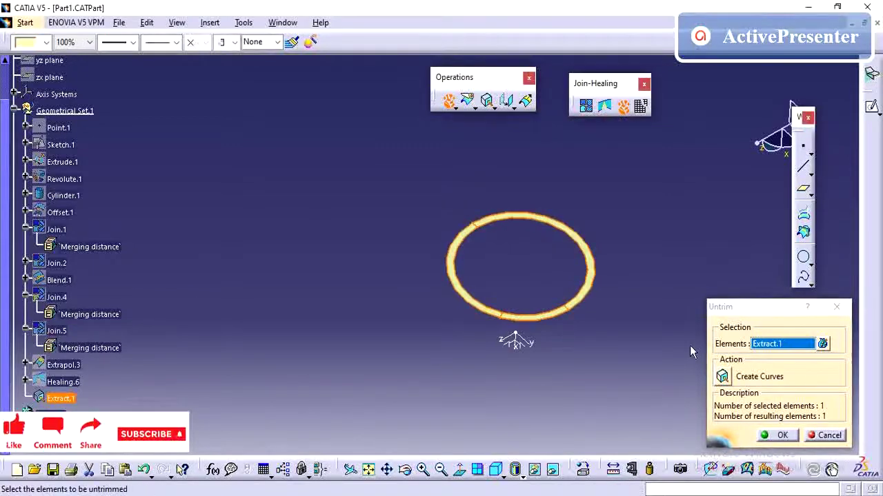
{"action": "left_click", "coordinate": [780, 436]}
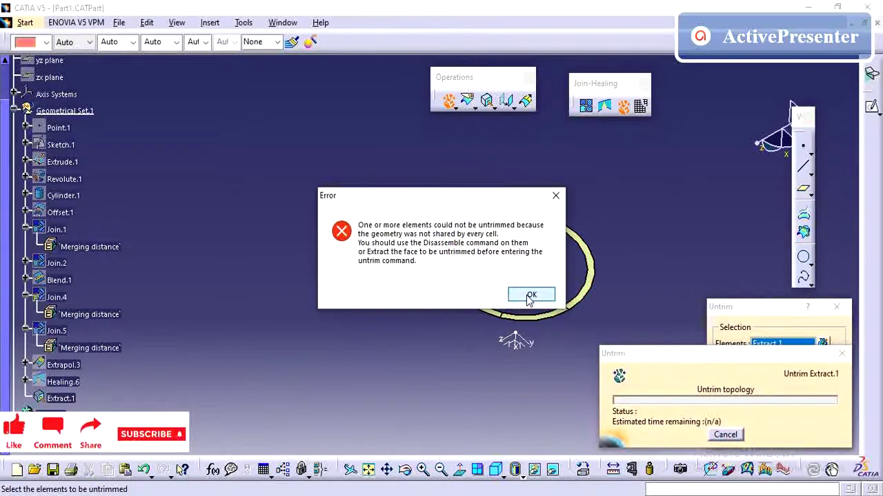
{"action": "left_click", "coordinate": [529, 295]}
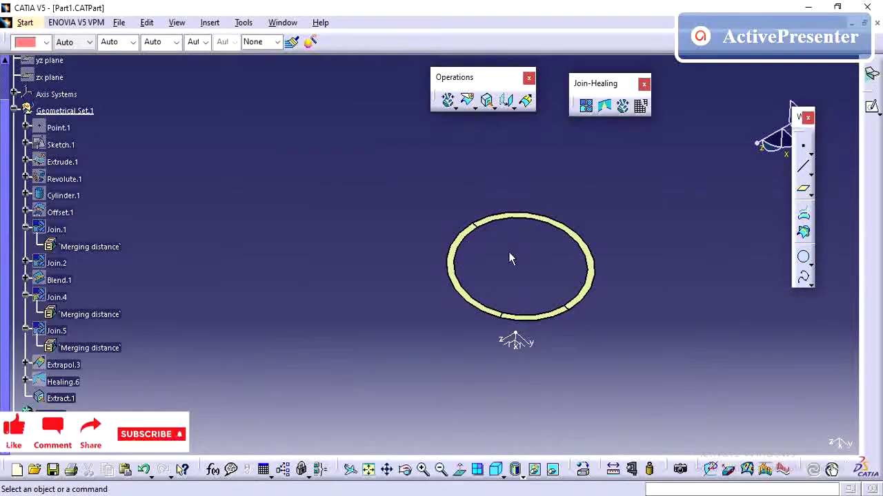
Examine the extracted ring and the divisions between its faces from several directions
{"action": "left_click", "coordinate": [496, 214]}
{"action": "middle_click_drag", "start_coordinate": [605, 290], "coordinate": [530, 318]}
{"action": "left_click", "coordinate": [478, 263]}
{"action": "middle_click_drag", "start_coordinate": [479, 262], "coordinate": [536, 423]}
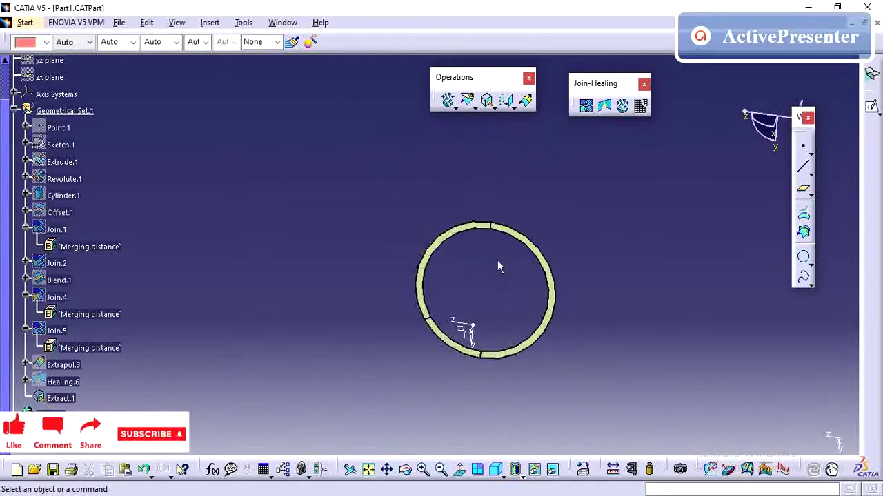
{"action": "middle_click_drag", "start_coordinate": [550, 302], "coordinate": [508, 258]}
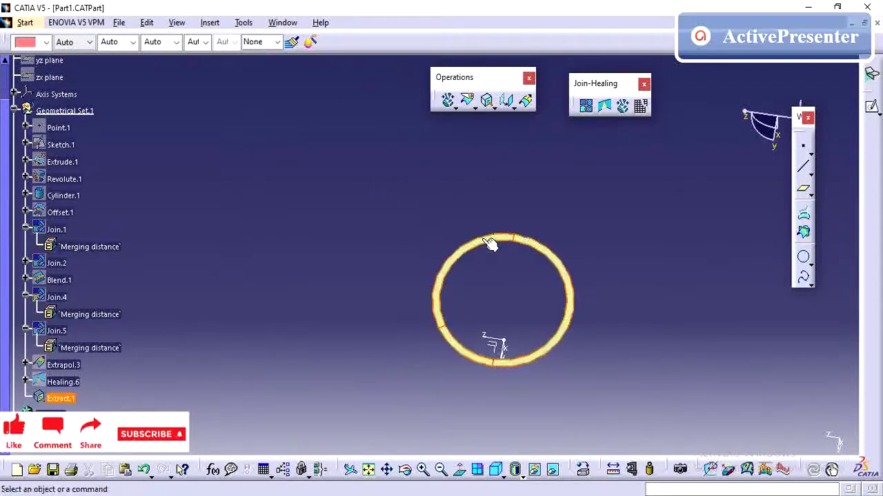
{"action": "left_click", "coordinate": [575, 301]}
{"action": "left_click", "coordinate": [514, 296]}
{"action": "middle_click_drag", "start_coordinate": [529, 412], "coordinate": [636, 283]}
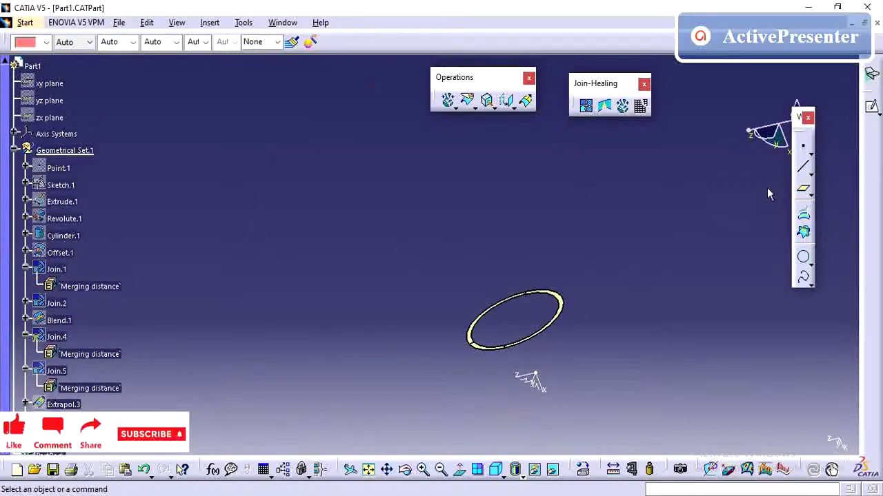
Split Extract.1 with the XY plane of Axis System.1, keeping the half ring on the Z side
{"action": "left_click", "coordinate": [473, 108]}
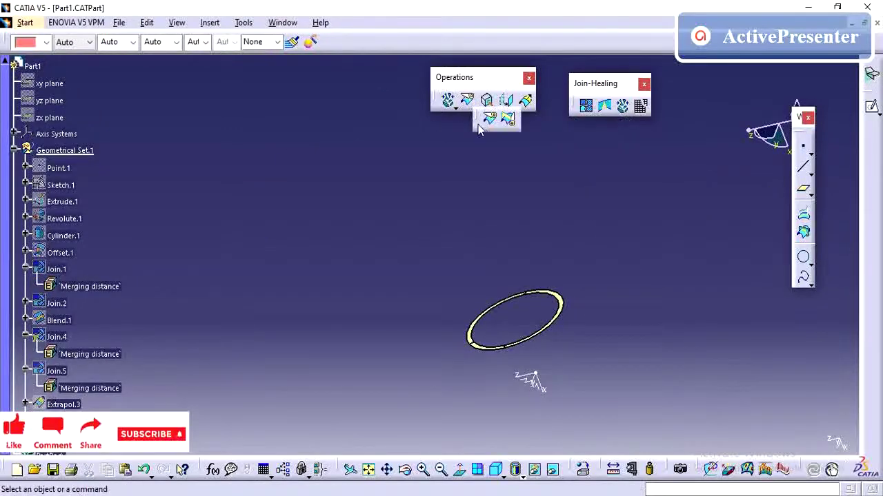
{"action": "left_click", "coordinate": [489, 118]}
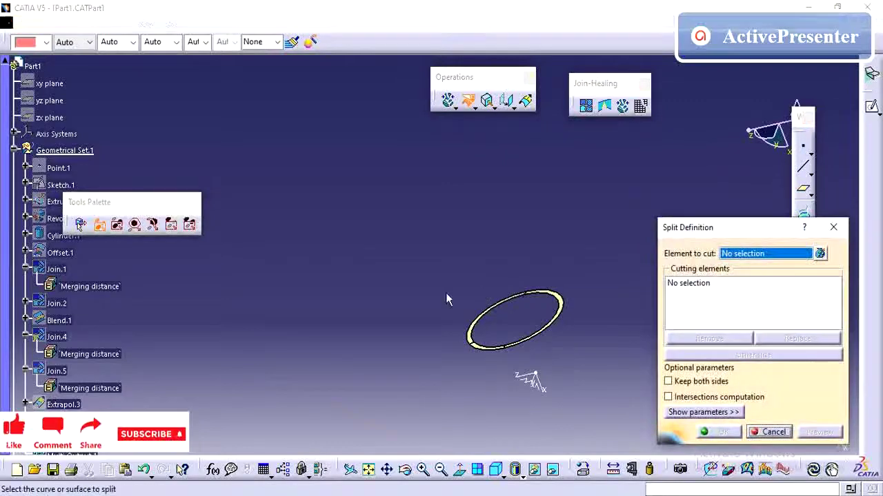
{"action": "middle_click_drag", "start_coordinate": [449, 299], "coordinate": [514, 306]}
{"action": "left_click", "coordinate": [473, 318]}
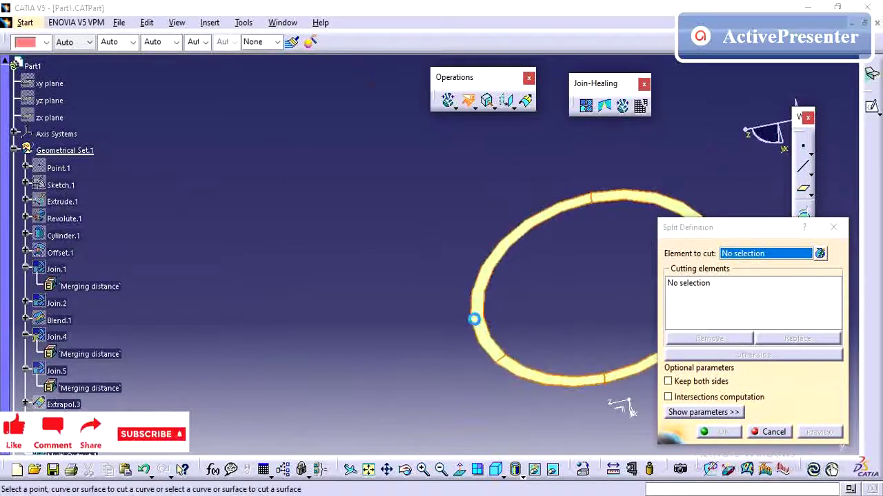
{"action": "middle_click_drag", "start_coordinate": [581, 409], "coordinate": [545, 327]}
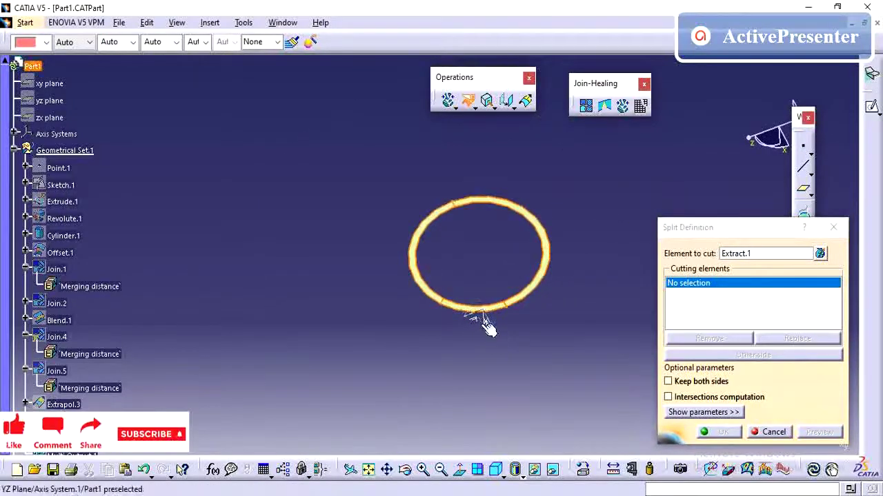
{"action": "middle_click_drag", "start_coordinate": [479, 315], "coordinate": [503, 304]}
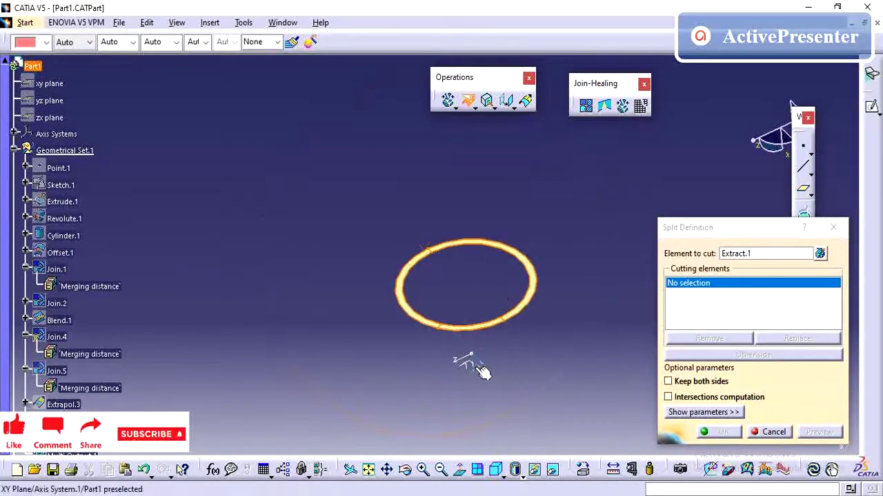
{"action": "left_click", "coordinate": [475, 365]}
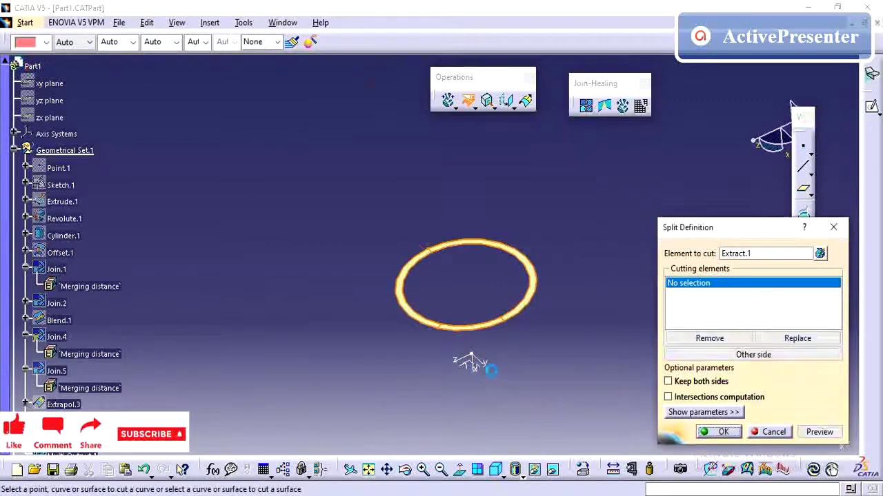
{"action": "left_click", "coordinate": [724, 432]}
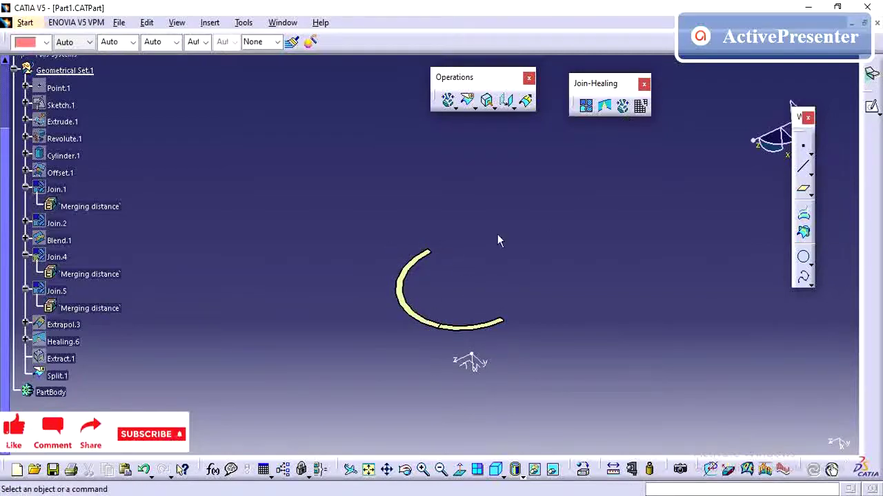
Try to untrim the half ring Split.1
{"action": "left_click", "coordinate": [623, 107]}
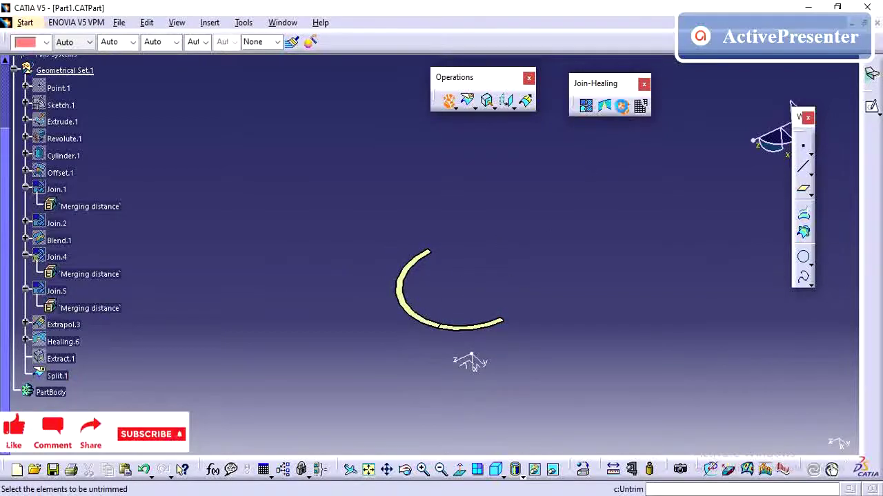
{"action": "middle_click_drag", "start_coordinate": [384, 321], "coordinate": [395, 286]}
{"action": "left_click", "coordinate": [383, 319]}
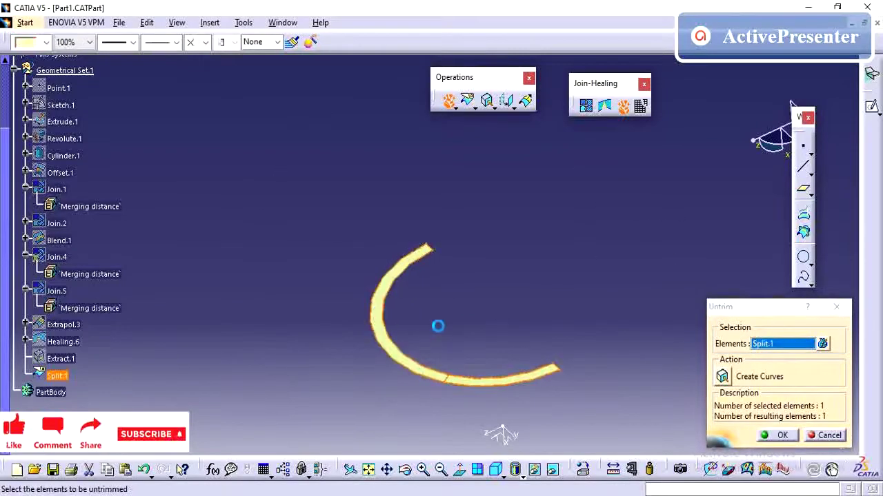
{"action": "left_click", "coordinate": [776, 436]}
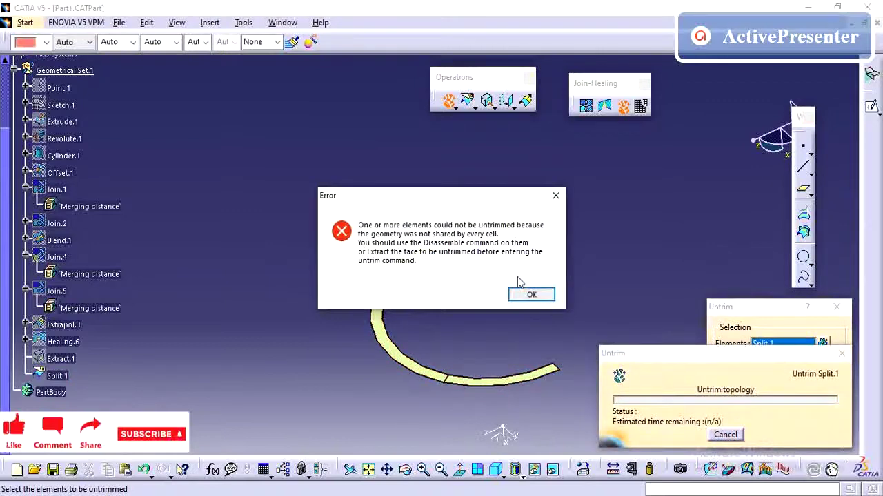
{"action": "left_click", "coordinate": [531, 295]}
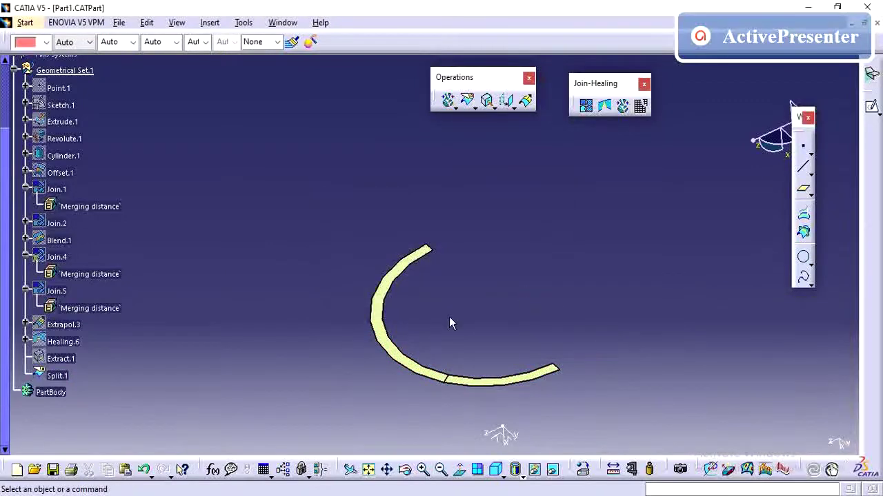
Extract a face of Split.1 with the propagation type set to No propagation
{"action": "left_click", "coordinate": [485, 385]}
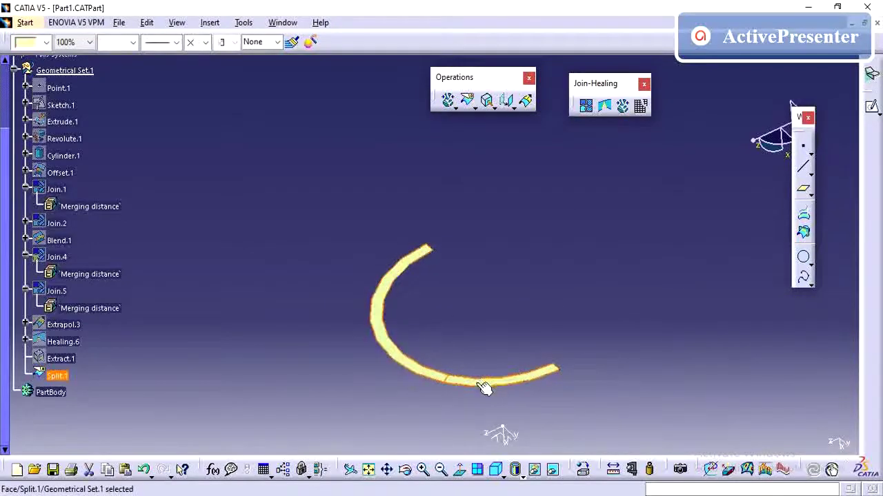
{"action": "middle_click_drag", "start_coordinate": [444, 296], "coordinate": [386, 329]}
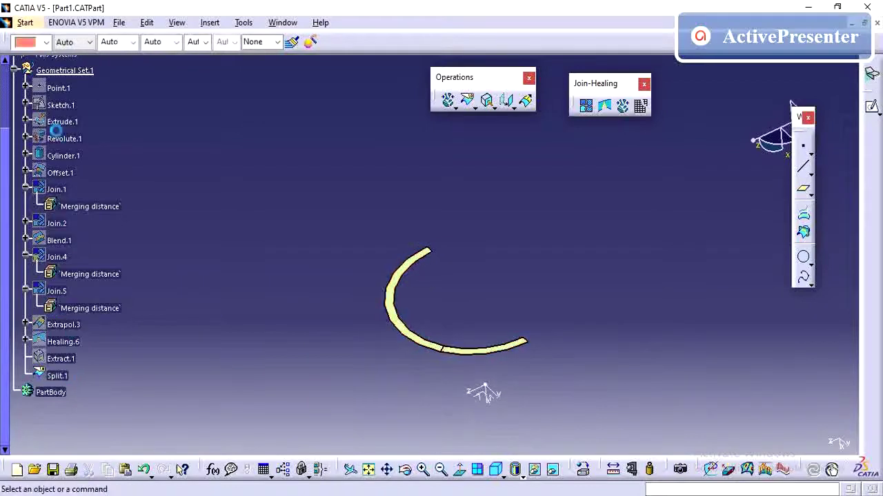
{"action": "left_click", "coordinate": [488, 102]}
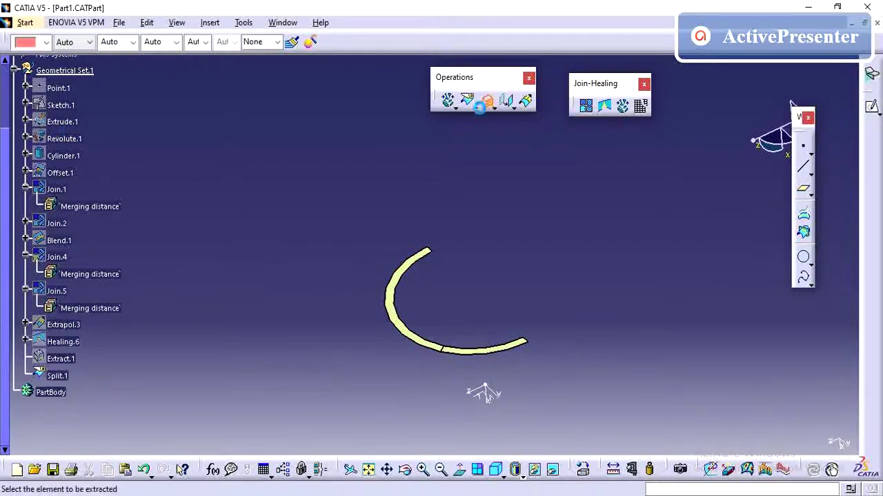
{"action": "middle_click_drag", "start_coordinate": [457, 327], "coordinate": [509, 147]}
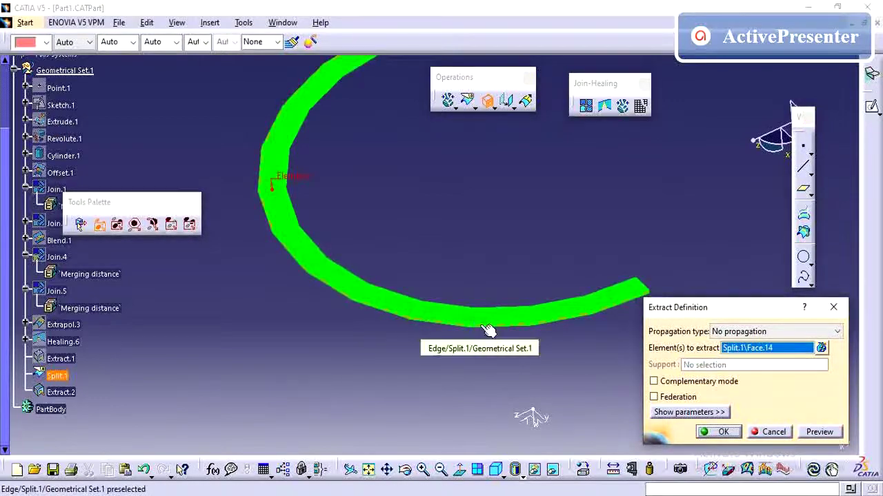
{"action": "left_click", "coordinate": [763, 332]}
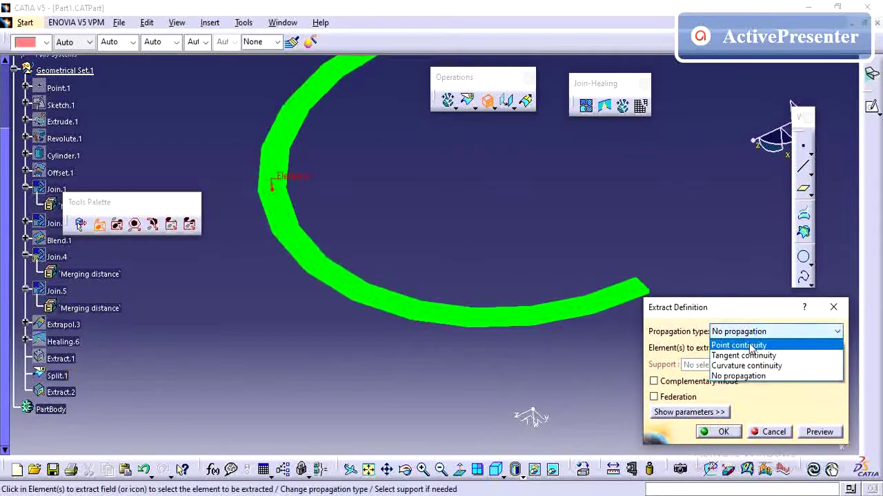
{"action": "left_click", "coordinate": [752, 345]}
{"action": "left_click", "coordinate": [752, 334]}
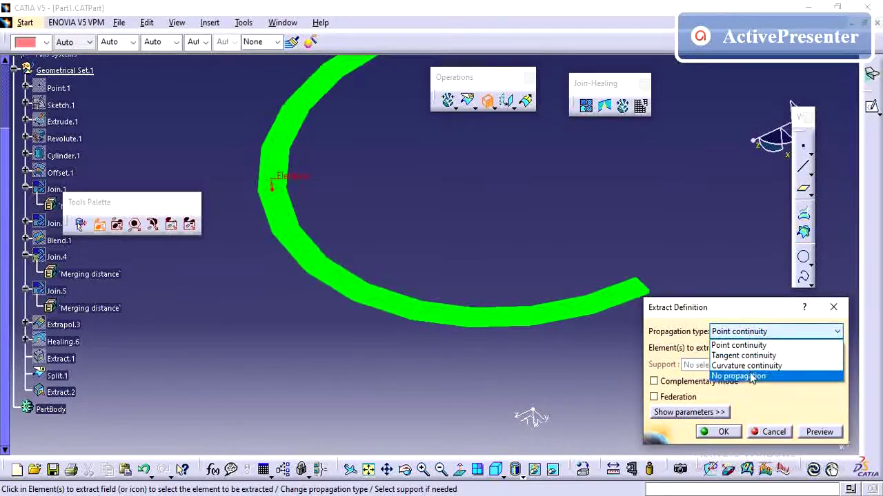
{"action": "left_click", "coordinate": [745, 376]}
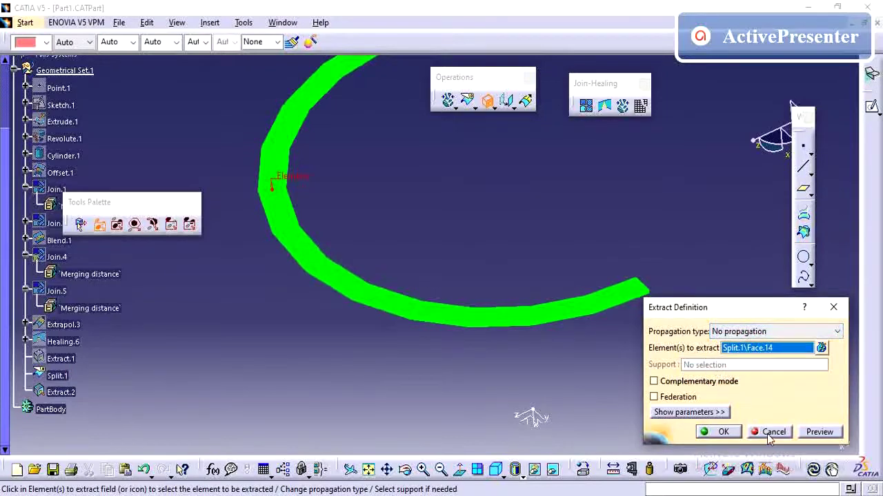
{"action": "left_click", "coordinate": [730, 436]}
{"action": "middle_click_drag", "start_coordinate": [418, 238], "coordinate": [223, 355]}
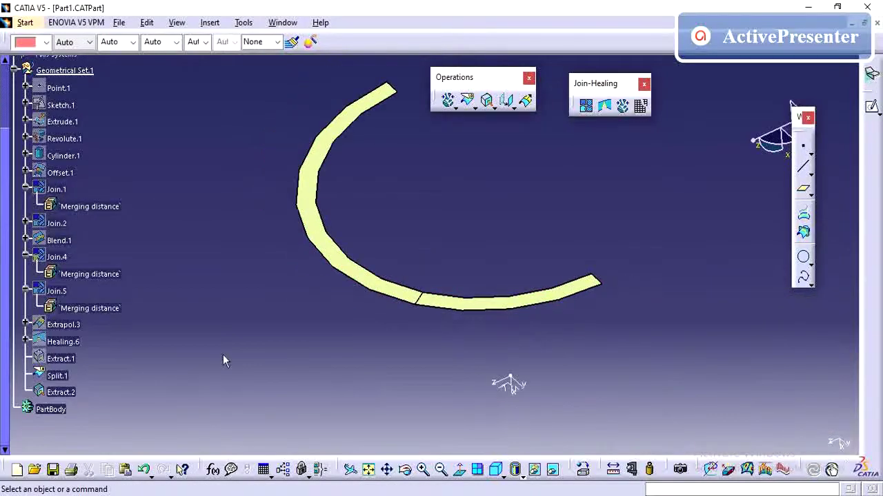
Hide Split.1 and try to untrim the extracted half ring Extract.2
{"action": "right_click", "coordinate": [58, 375]}
{"action": "left_click", "coordinate": [105, 138]}
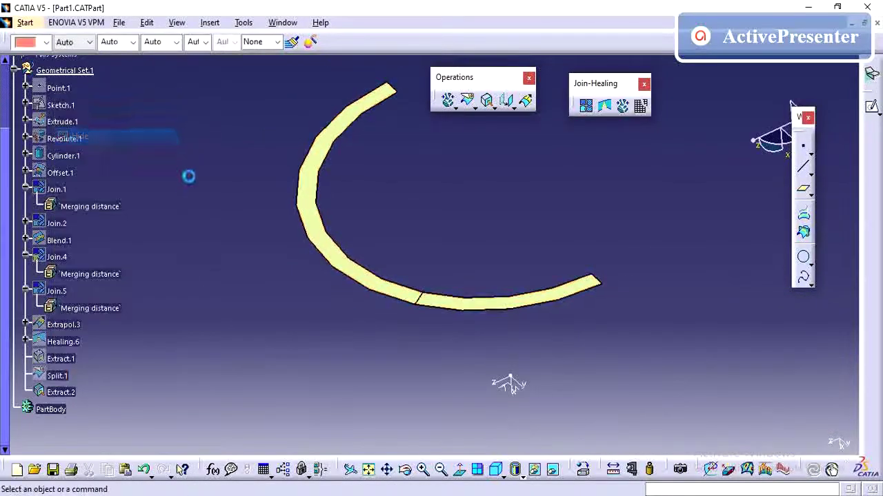
{"action": "left_click", "coordinate": [623, 106]}
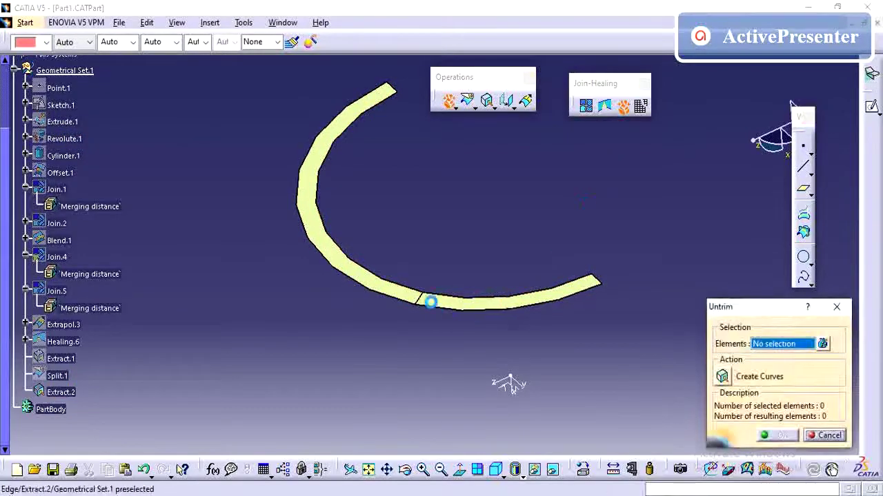
{"action": "left_click", "coordinate": [448, 303]}
{"action": "left_click", "coordinate": [782, 438]}
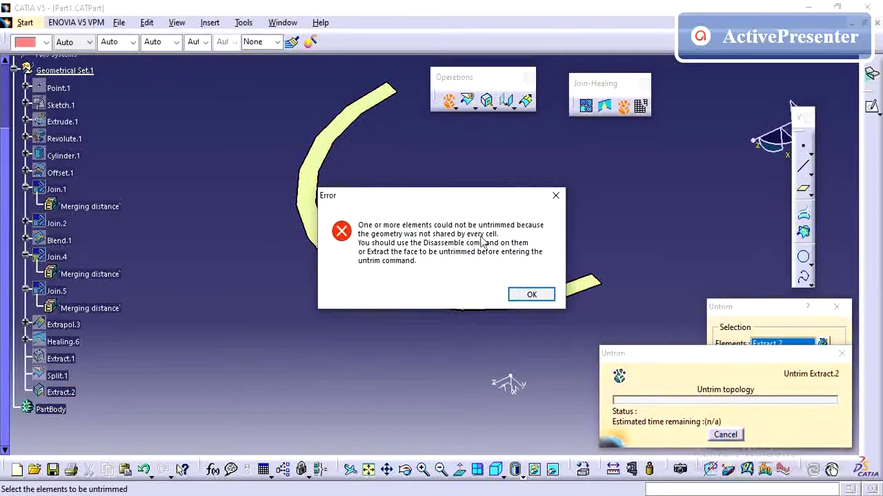
{"action": "left_click", "coordinate": [531, 294]}
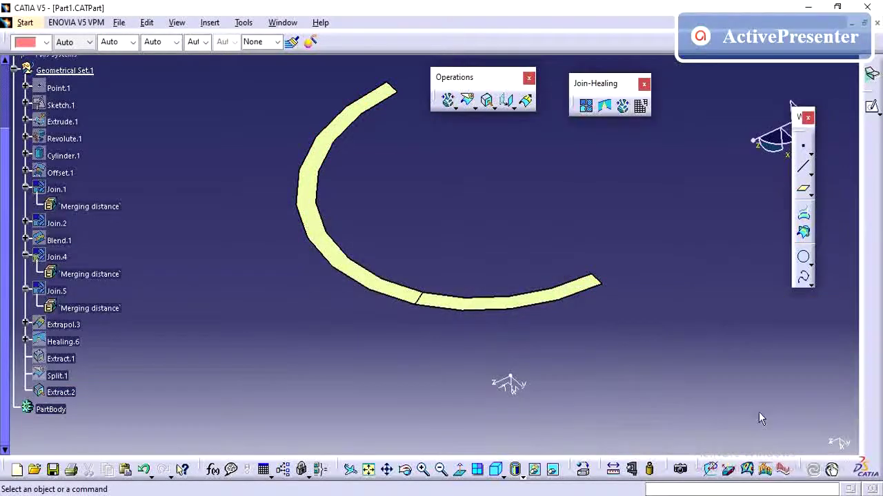
{"action": "middle_click_drag", "start_coordinate": [351, 167], "coordinate": [491, 286]}
{"action": "scroll", "coordinate": [491, 316], "scroll_direction": "up", "scroll_amount": 5}
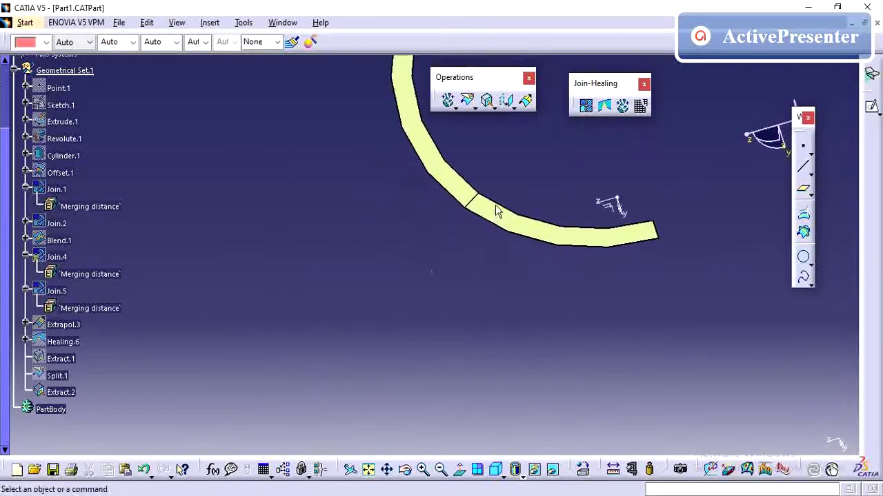
{"action": "left_click", "coordinate": [801, 173]}
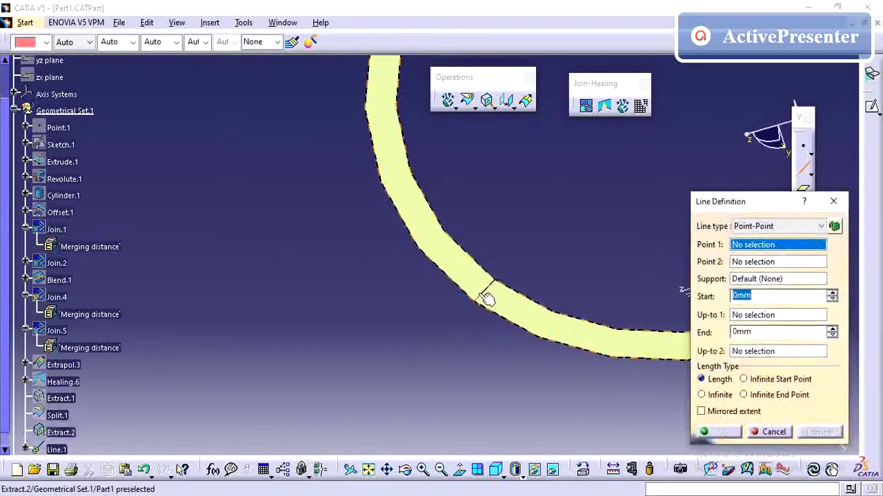
{"action": "left_click", "coordinate": [773, 431]}
{"action": "middle_click_drag", "start_coordinate": [274, 204], "coordinate": [278, 221]}
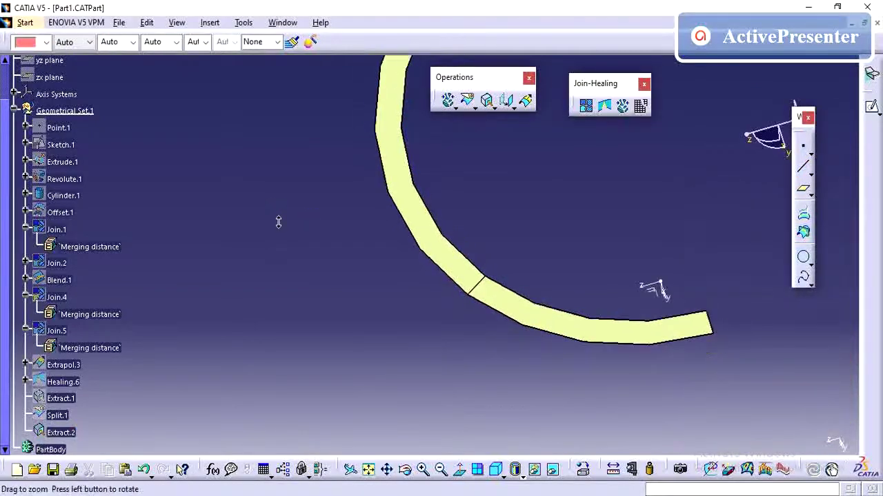
Disassemble the half ring Extract.2 into separate faces using the All Cells mode
{"action": "left_click", "coordinate": [471, 268]}
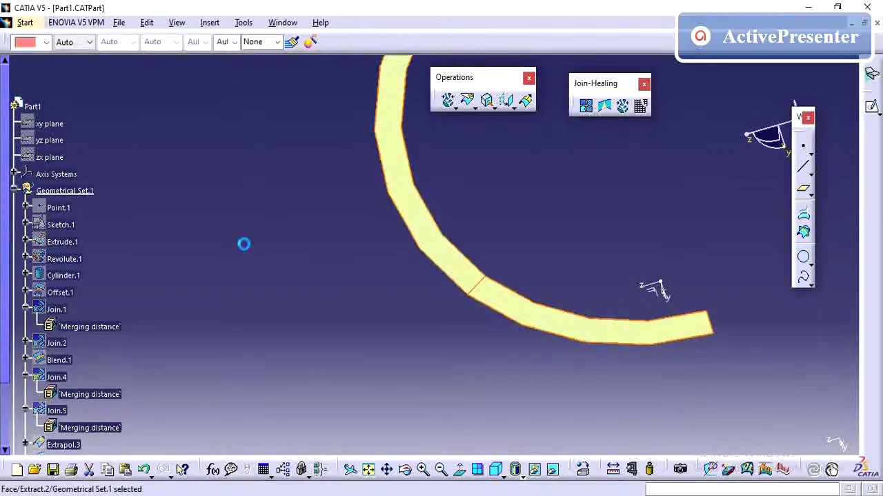
{"action": "left_click", "coordinate": [590, 109]}
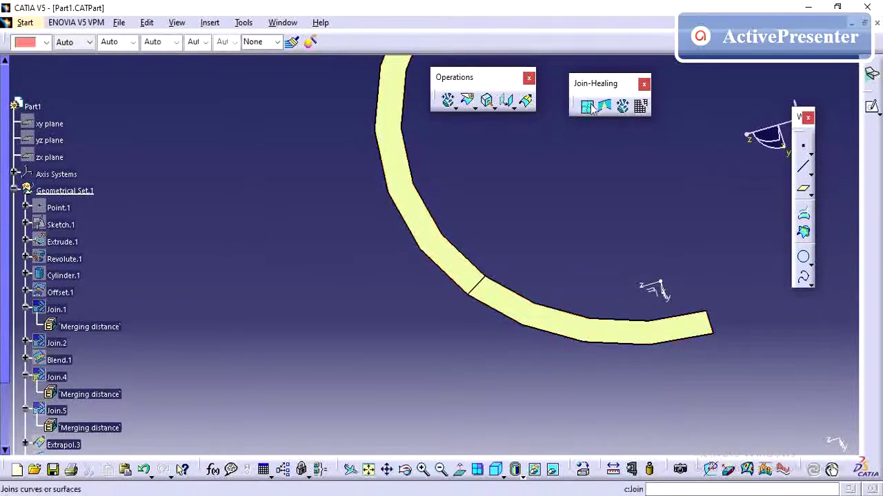
{"action": "left_click", "coordinate": [640, 107]}
{"action": "left_click", "coordinate": [414, 193]}
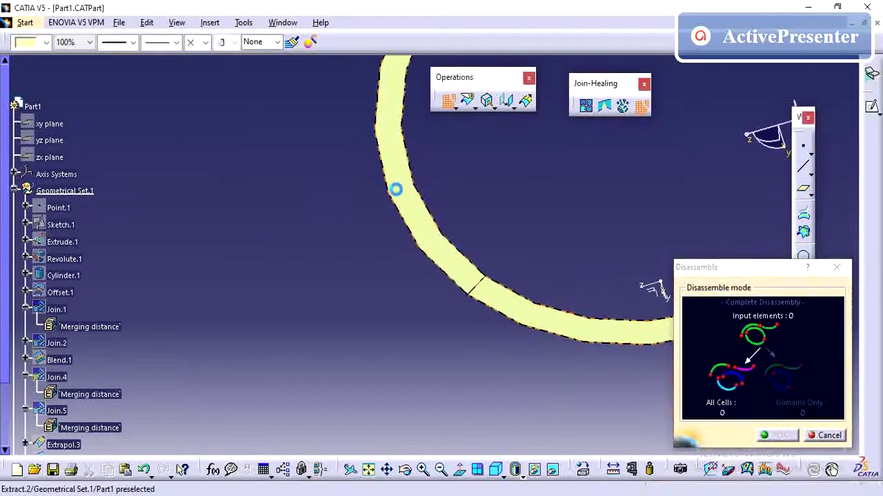
{"action": "left_click", "coordinate": [725, 404]}
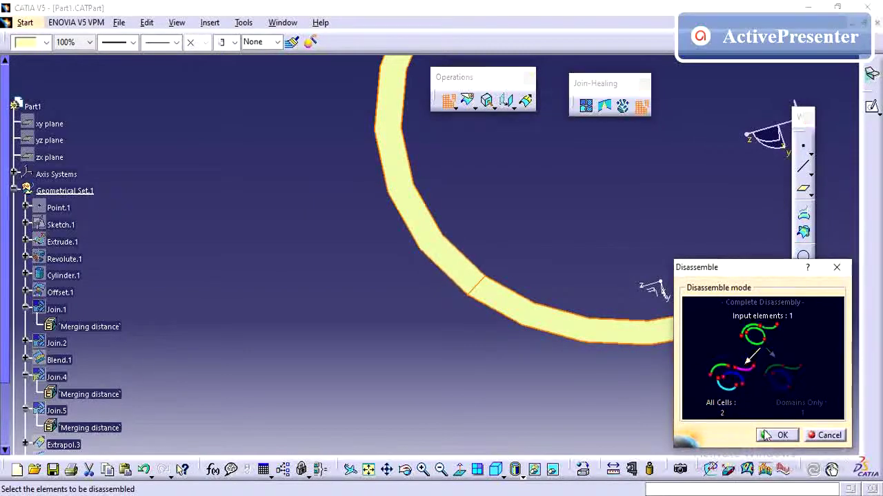
{"action": "left_click", "coordinate": [780, 436]}
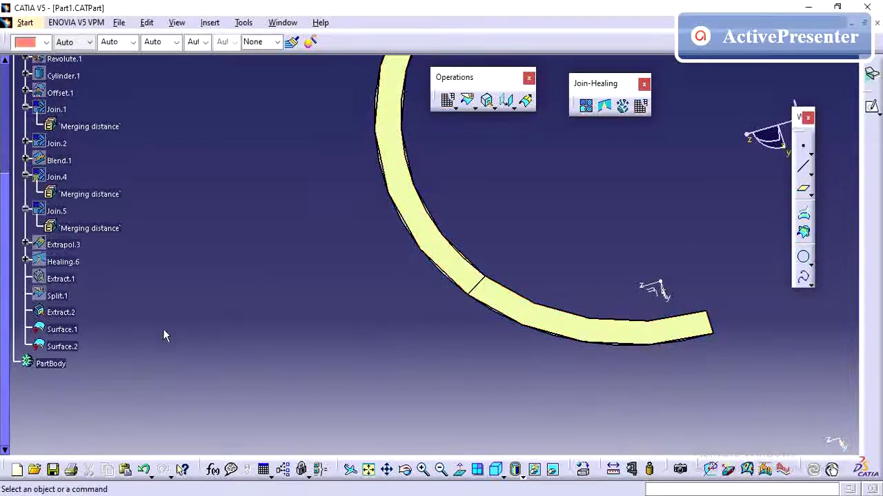
Hide Extract.2 and the shorter disassembled face Surface.1
{"action": "right_click", "coordinate": [66, 312]}
{"action": "left_click", "coordinate": [112, 73]}
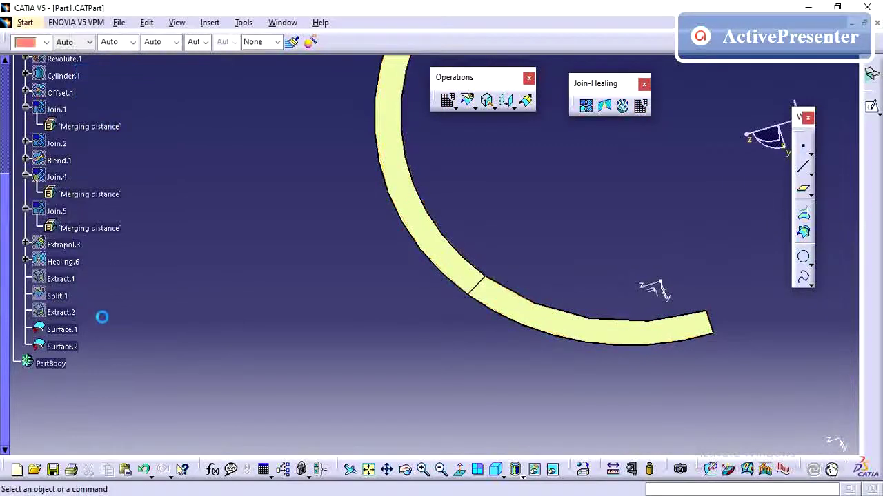
{"action": "right_click", "coordinate": [60, 330]}
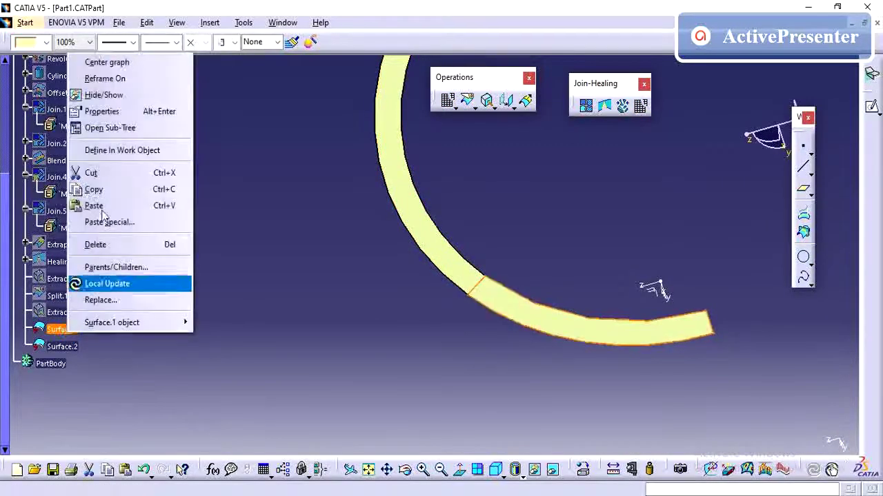
{"action": "left_click", "coordinate": [105, 96]}
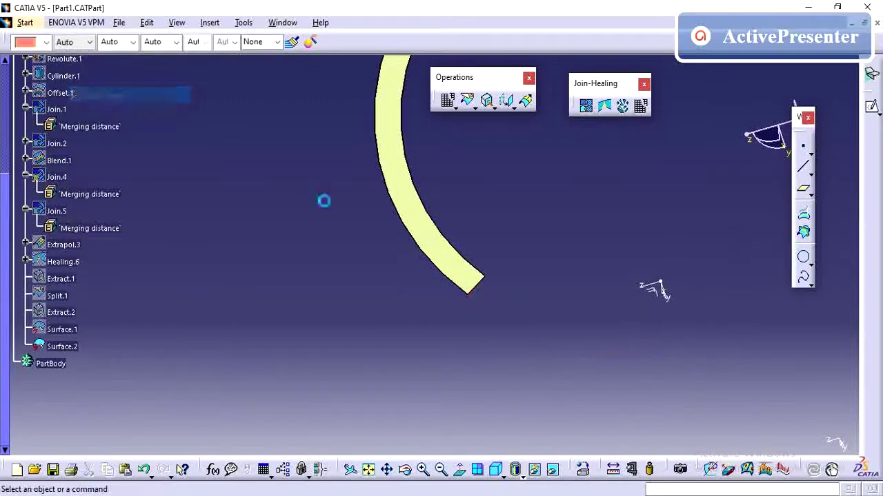
Untrim the longer disassembled face Surface.2
{"action": "left_click", "coordinate": [625, 106]}
{"action": "left_click", "coordinate": [423, 216]}
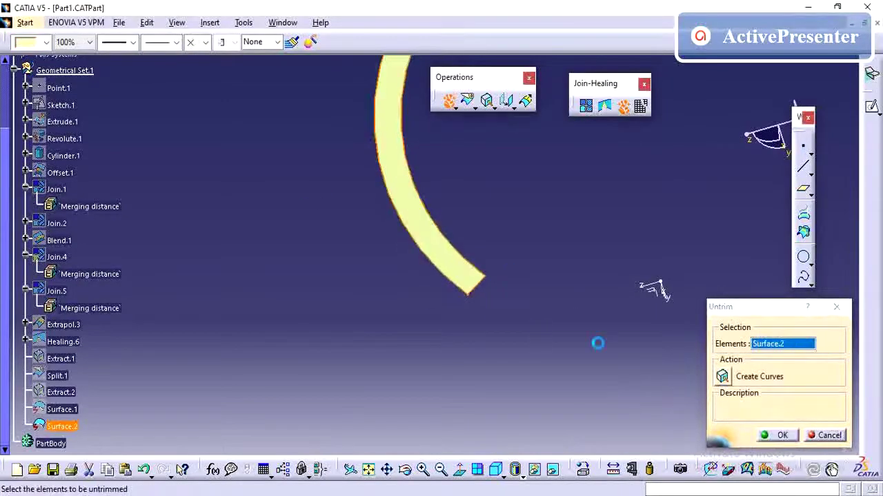
{"action": "left_click", "coordinate": [771, 436]}
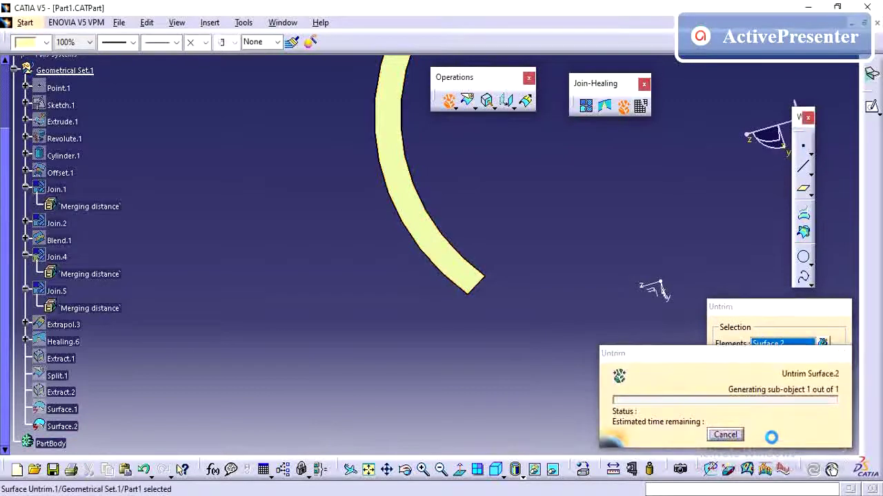
Compare the untrimmed surface with its source face Surface.2
{"action": "scroll", "coordinate": [324, 263], "scroll_direction": "down", "scroll_amount": 3}
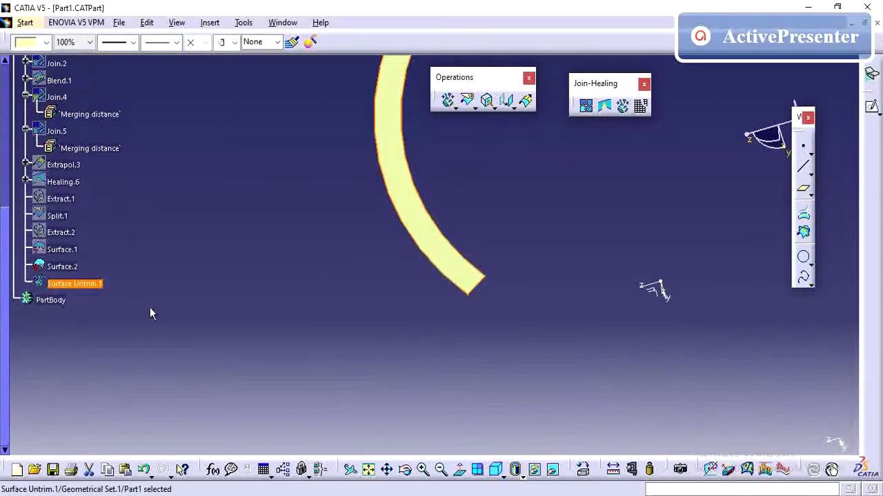
{"action": "middle_click_drag", "start_coordinate": [254, 232], "coordinate": [285, 289]}
{"action": "middle_click_drag", "start_coordinate": [321, 251], "coordinate": [256, 321]}
{"action": "left_click", "coordinate": [126, 280]}
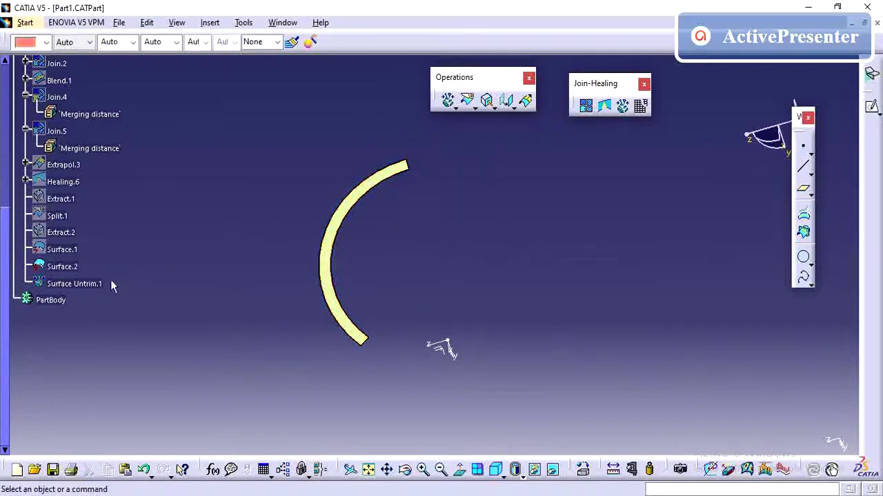
{"action": "left_click", "coordinate": [84, 285]}
{"action": "scroll", "coordinate": [315, 280], "scroll_direction": "up", "scroll_amount": 1}
{"action": "middle_click_drag", "start_coordinate": [315, 279], "coordinate": [383, 303]}
{"action": "left_click", "coordinate": [77, 308]}
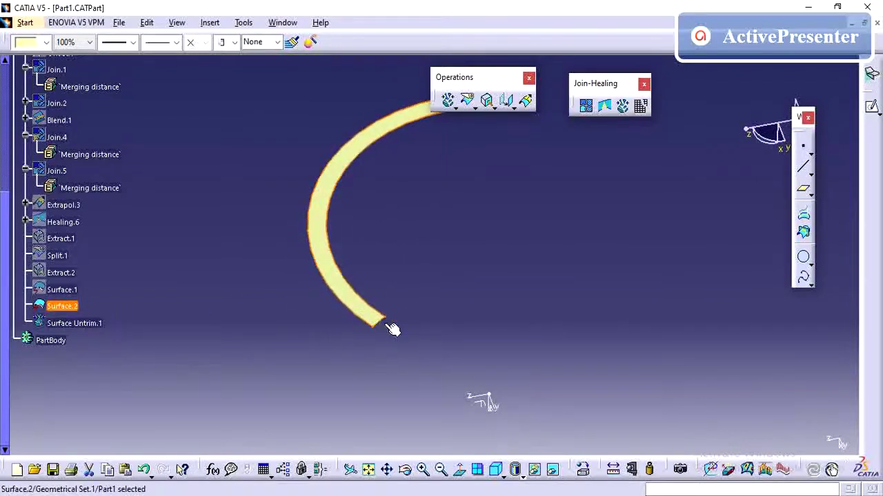
Show Surface.1 again and hide Surface.2 together with its untrimmed surface, Surface Untrim.1
{"action": "right_click", "coordinate": [62, 290]}
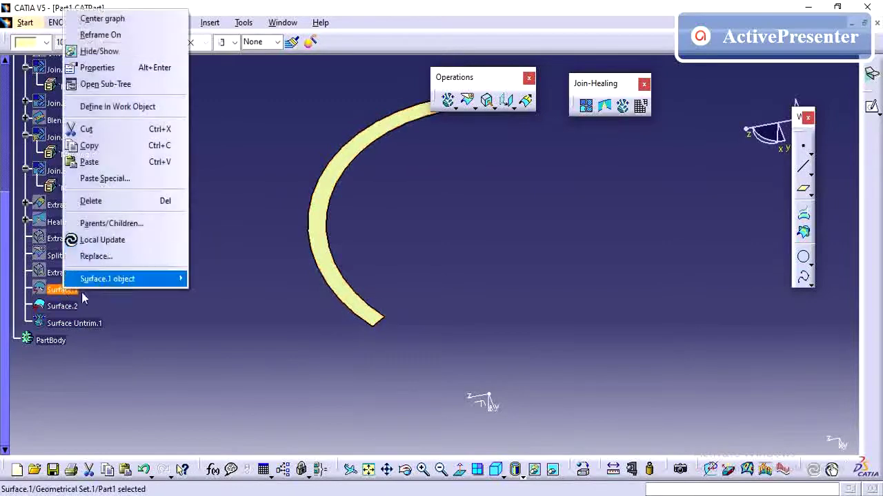
{"action": "left_click", "coordinate": [122, 51]}
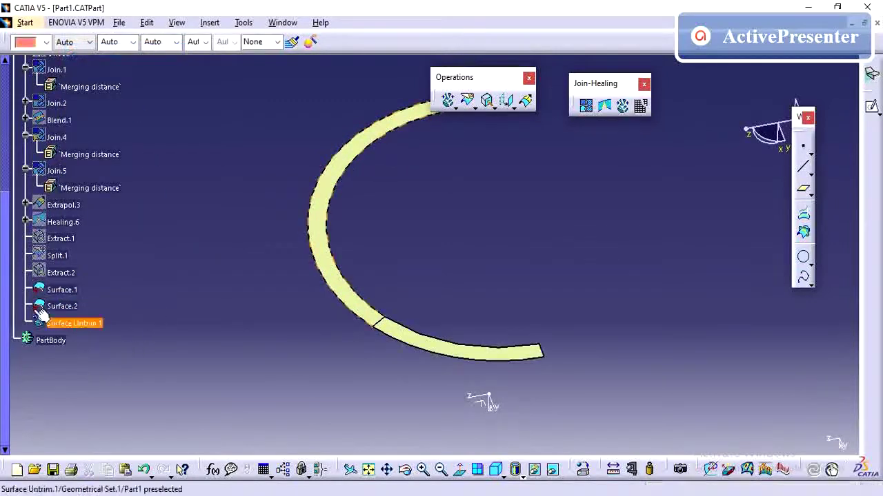
{"action": "right_click", "coordinate": [76, 308]}
{"action": "left_click", "coordinate": [96, 62]}
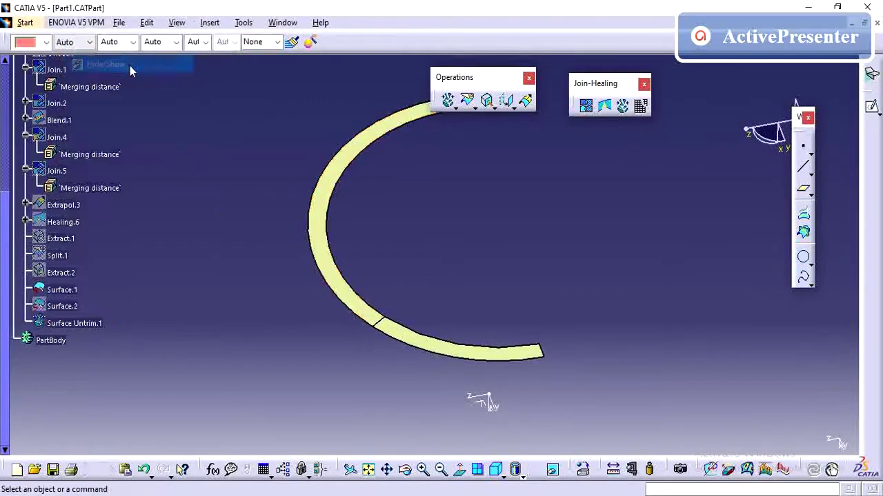
{"action": "right_click", "coordinate": [76, 323]}
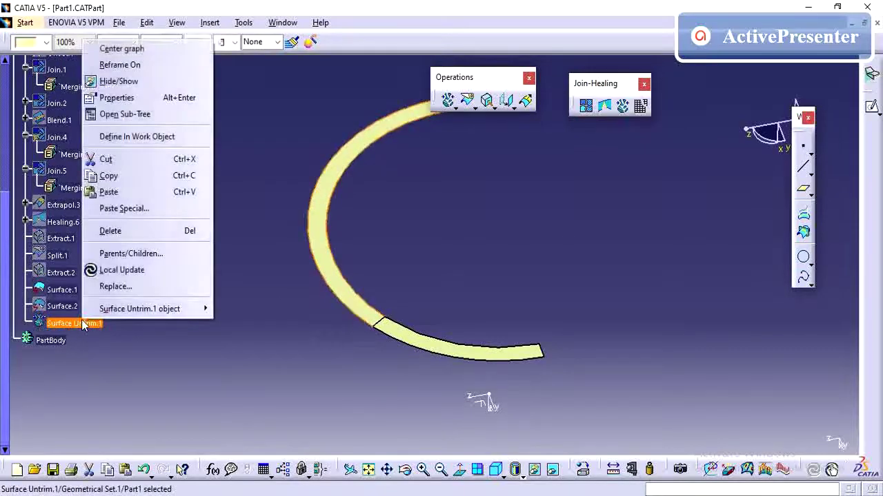
{"action": "left_click", "coordinate": [130, 81]}
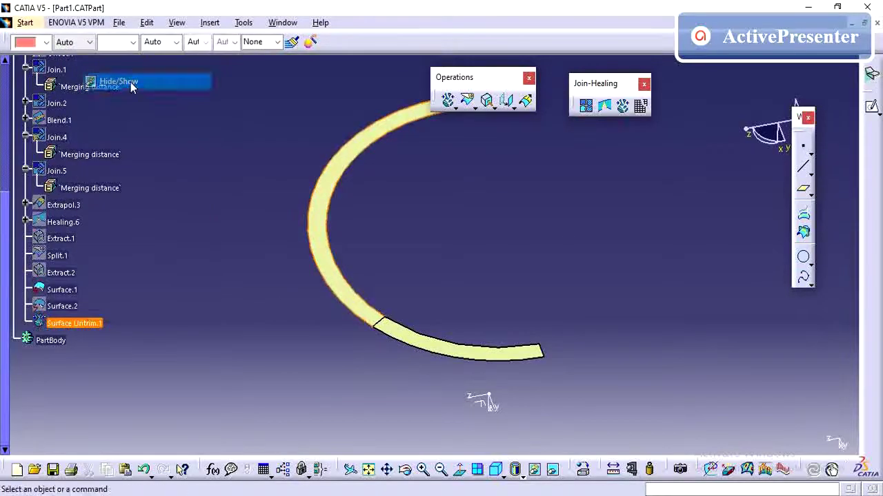
Untrim the shorter disassembled face Surface.1
{"action": "left_click", "coordinate": [617, 113]}
{"action": "left_click", "coordinate": [404, 335]}
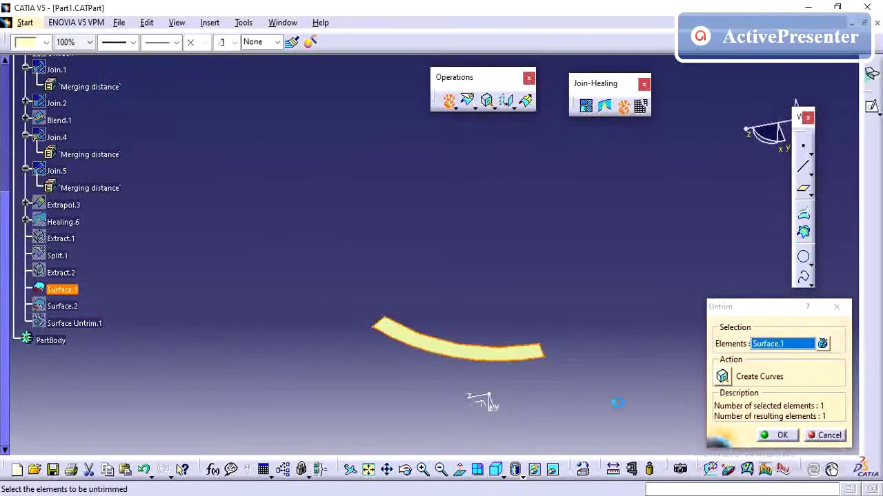
{"action": "left_click", "coordinate": [778, 435]}
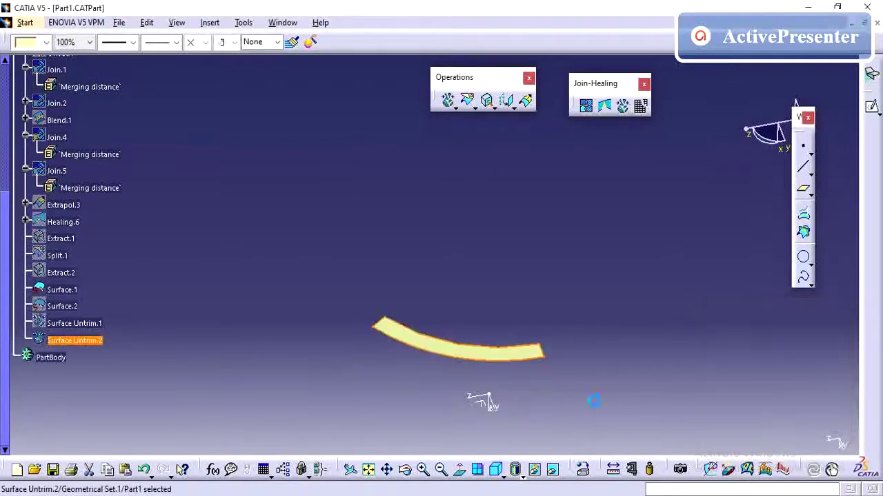
{"action": "middle_click_drag", "start_coordinate": [443, 357], "coordinate": [531, 394]}
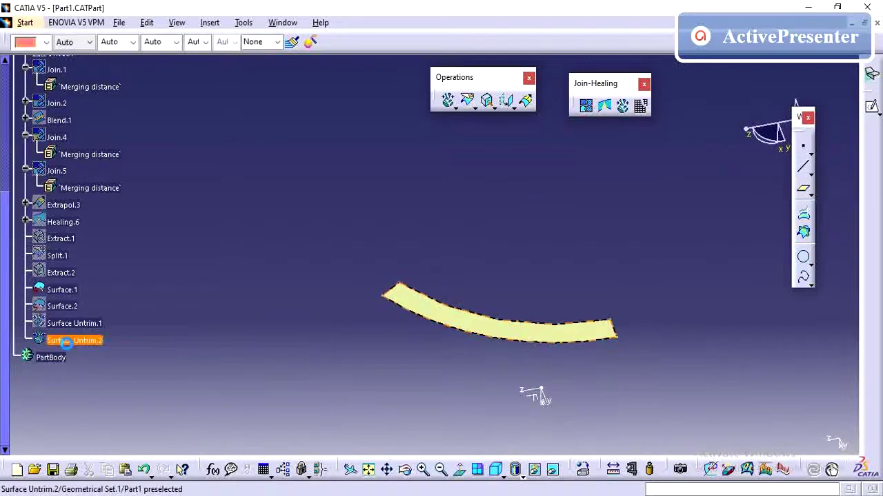
Hide Surface Untrim.2 and its source face Surface.1
{"action": "left_click", "coordinate": [66, 341]}
{"action": "right_click", "coordinate": [66, 341]}
{"action": "left_click", "coordinate": [110, 104]}
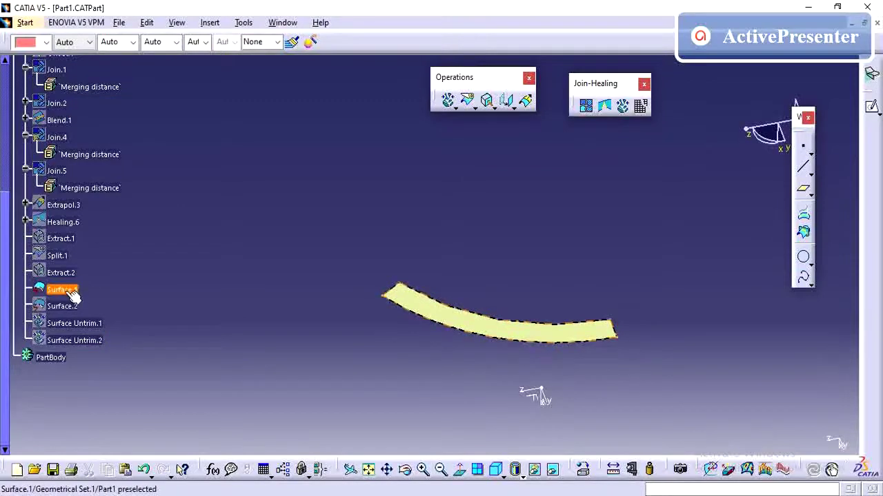
{"action": "right_click", "coordinate": [76, 289]}
{"action": "left_click", "coordinate": [103, 54]}
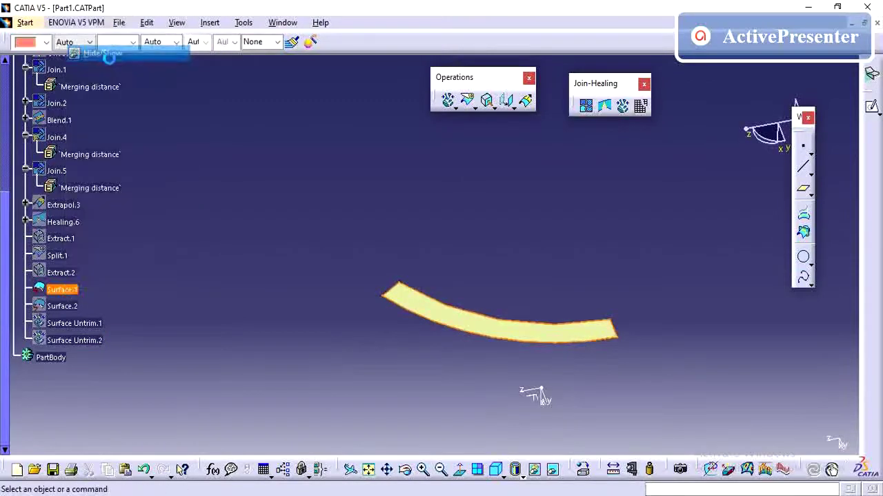
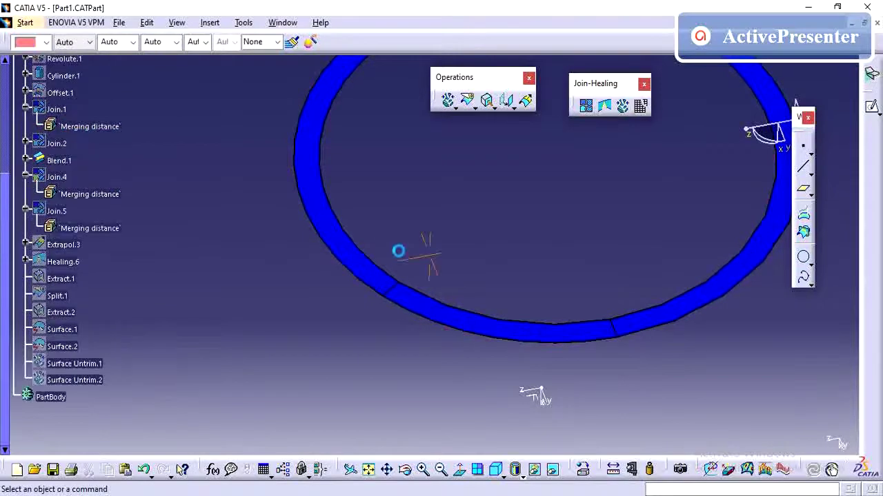
Examine the blue ring surface Blend.1 and the divisions between its faces
{"action": "middle_click_drag", "start_coordinate": [398, 250], "coordinate": [359, 227]}
{"action": "left_click", "coordinate": [464, 165]}
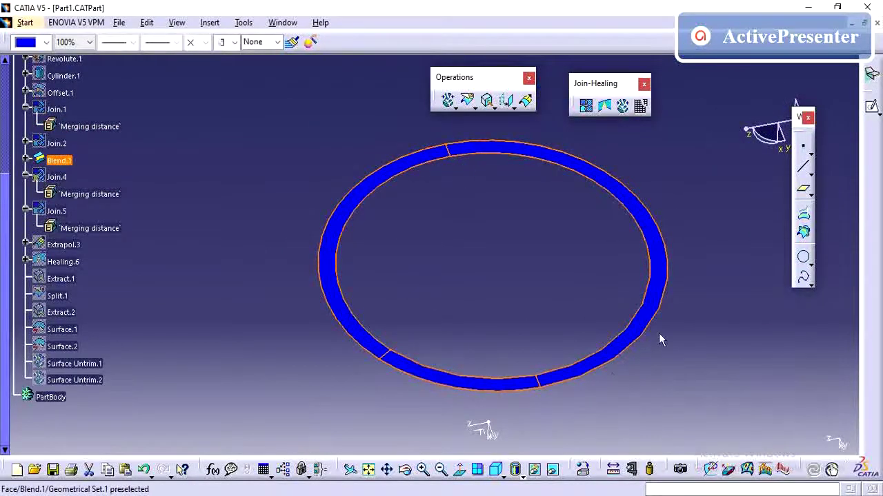
{"action": "left_click", "coordinate": [479, 211]}
{"action": "middle_click_drag", "start_coordinate": [480, 211], "coordinate": [245, 267]}
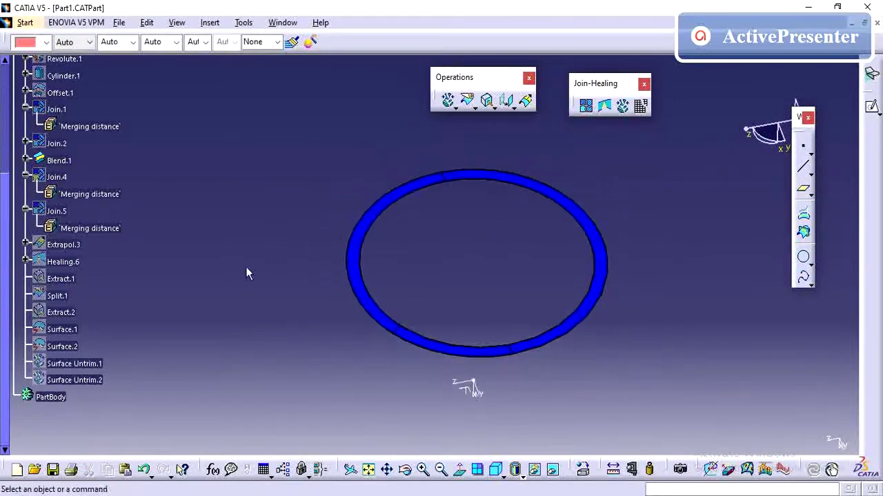
{"action": "scroll", "coordinate": [239, 264], "scroll_direction": "up", "scroll_amount": 2}
{"action": "scroll", "coordinate": [240, 255], "scroll_direction": "down", "scroll_amount": 2}
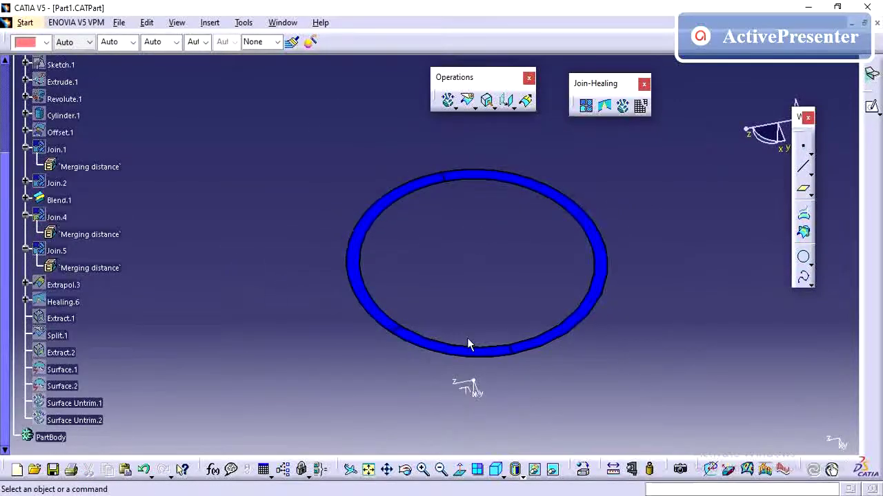
{"action": "left_click", "coordinate": [448, 355]}
{"action": "middle_click_drag", "start_coordinate": [437, 280], "coordinate": [305, 300]}
{"action": "scroll", "coordinate": [256, 290], "scroll_direction": "down", "scroll_amount": 3}
{"action": "left_click", "coordinate": [256, 291]}
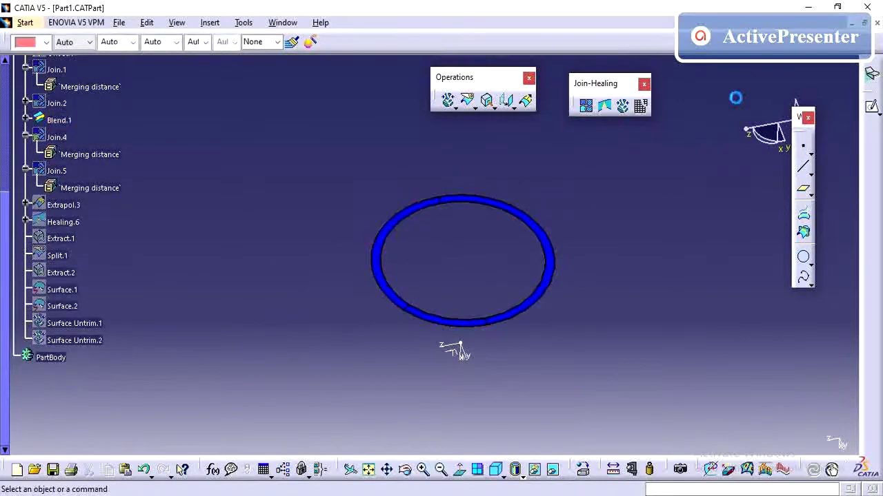
Disassemble the blue ring surface Blend.1 into separate faces using the All Cells mode
{"action": "left_click", "coordinate": [641, 105]}
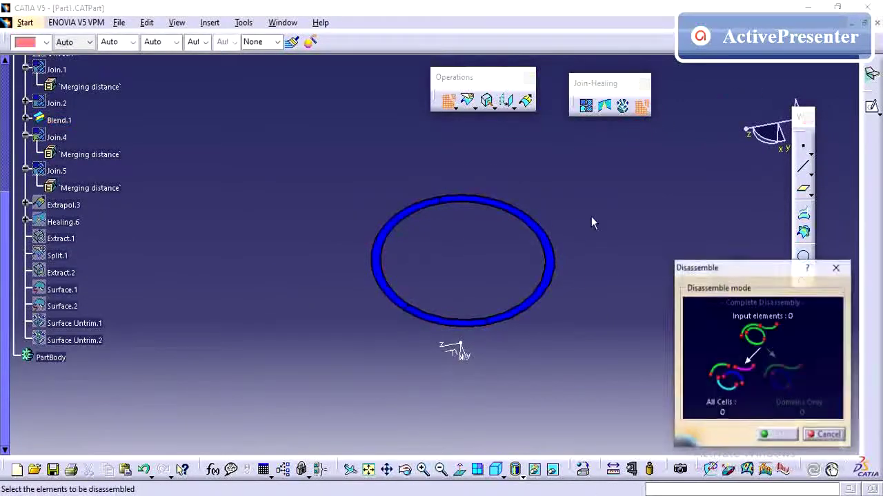
{"action": "left_click", "coordinate": [391, 237]}
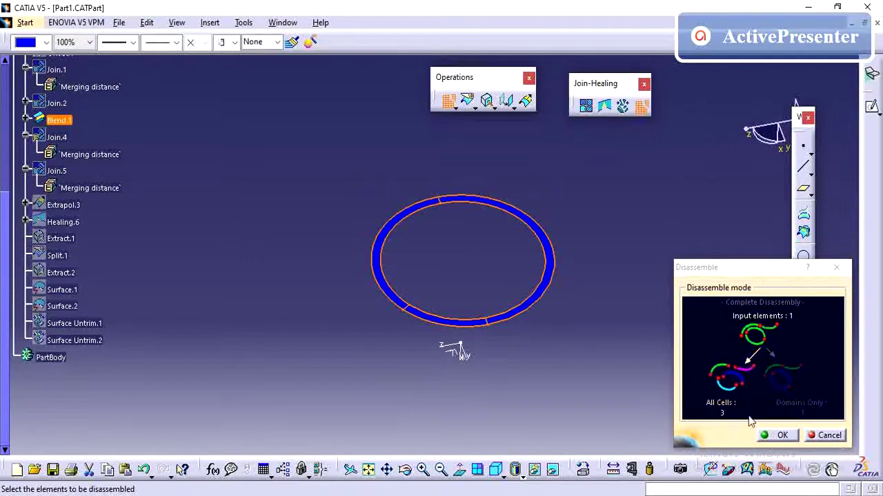
{"action": "left_click", "coordinate": [722, 393]}
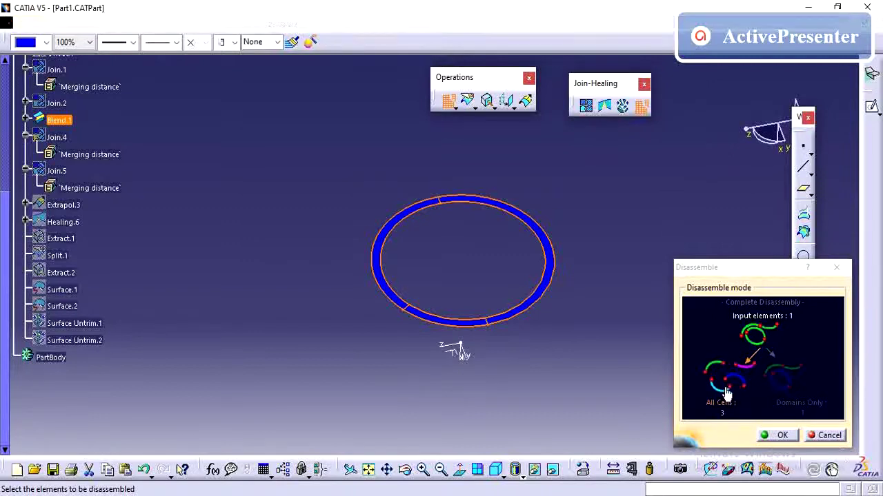
{"action": "left_click", "coordinate": [781, 441]}
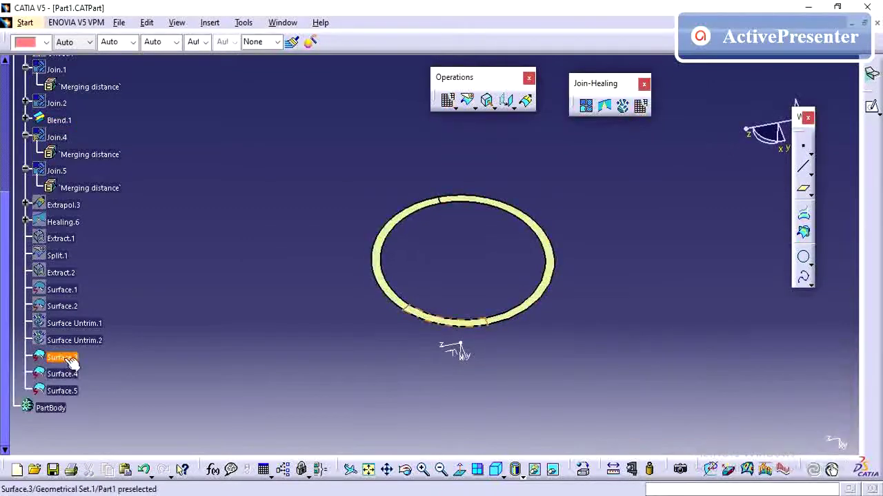
Highlight the disassembled faces Surface.3, Surface.5 and Surface.4 to see which portion of the ring each covers
{"action": "left_click", "coordinate": [71, 363]}
{"action": "left_click", "coordinate": [66, 391], "text": "ctrl"}
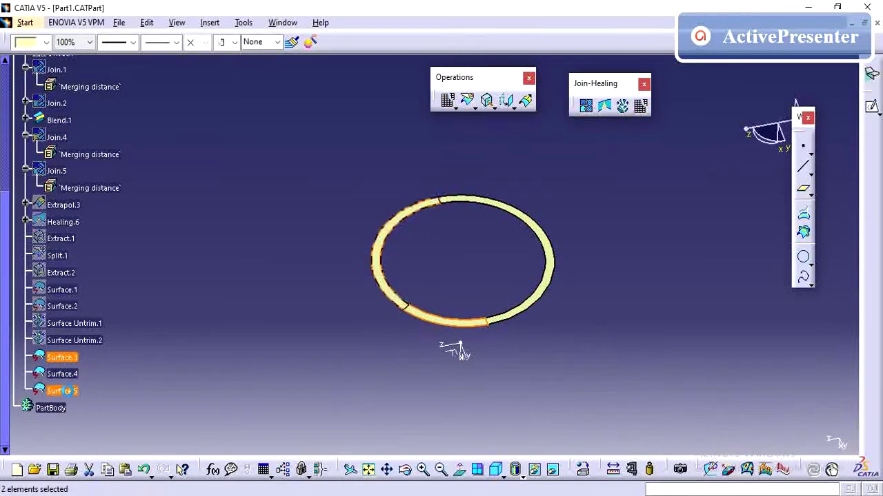
{"action": "left_click", "coordinate": [227, 320]}
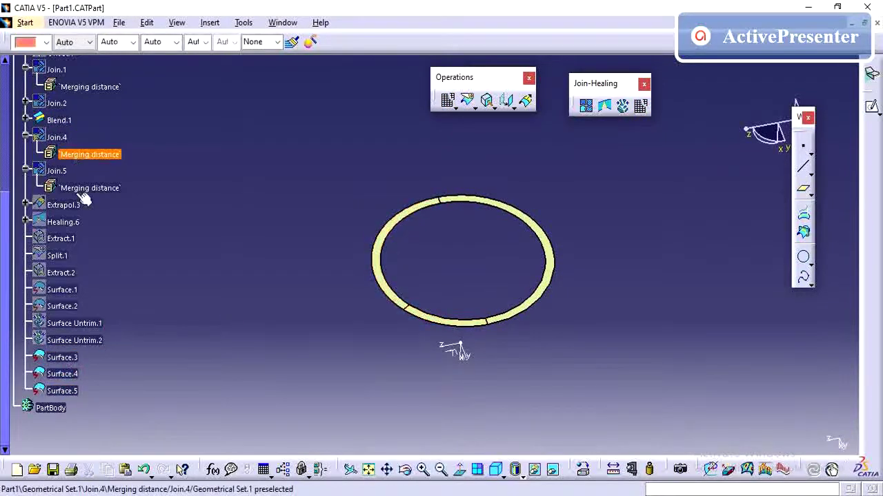
{"action": "left_click", "coordinate": [69, 375]}
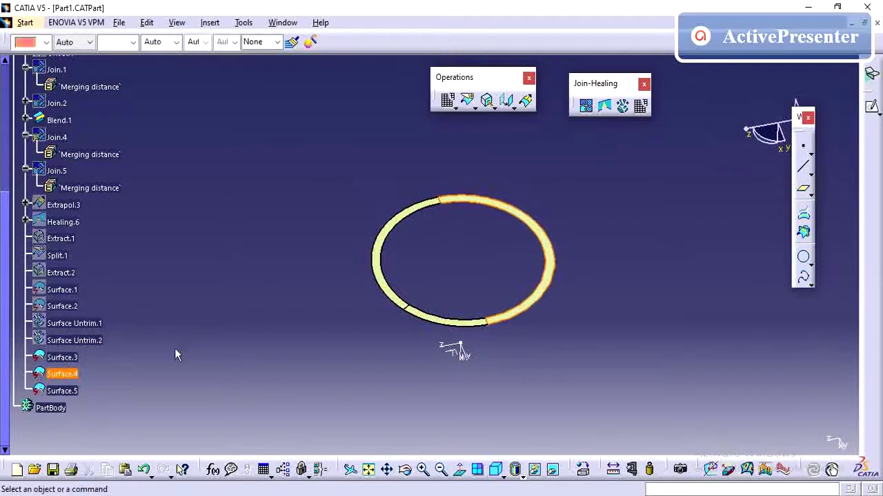
{"action": "left_click", "coordinate": [103, 391]}
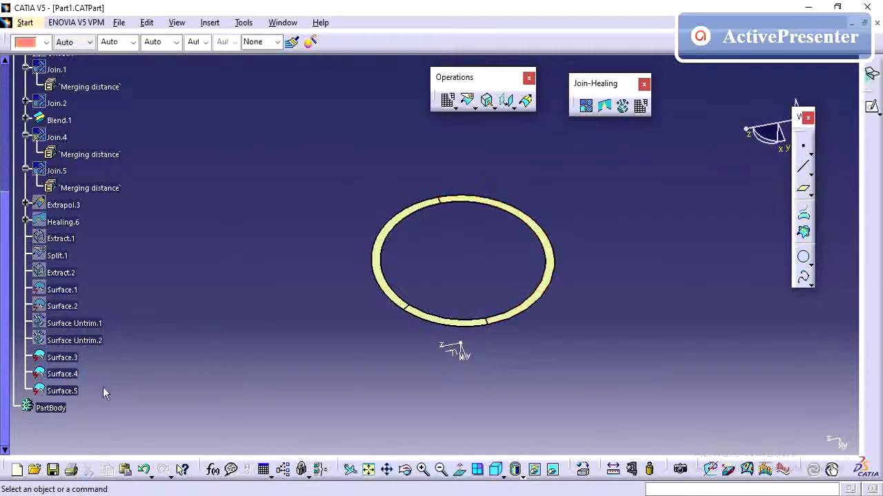
Untrim the disassembled ring face Surface.4
{"action": "left_click", "coordinate": [623, 105]}
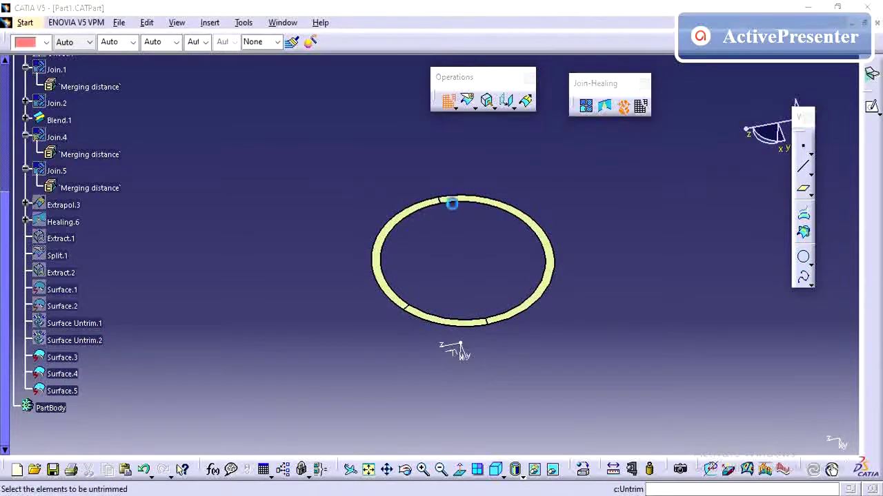
{"action": "left_click", "coordinate": [62, 374]}
{"action": "left_click", "coordinate": [783, 435]}
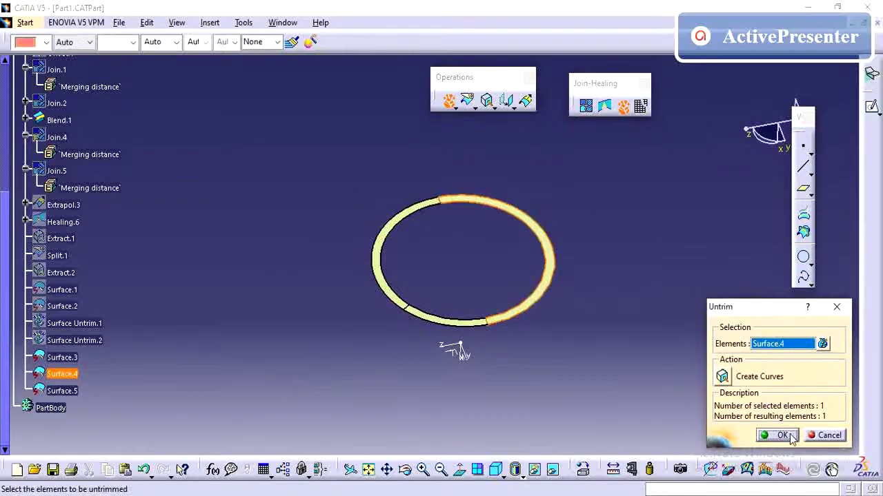
Hide the disassembled faces Surface.3, Surface.4 and Surface.5 together with the original blend surface Blend.1
{"action": "left_click", "coordinate": [62, 391]}
{"action": "left_click", "coordinate": [62, 374], "text": "ctrl"}
{"action": "left_click", "coordinate": [64, 358], "text": "ctrl"}
{"action": "right_click", "coordinate": [63, 357]}
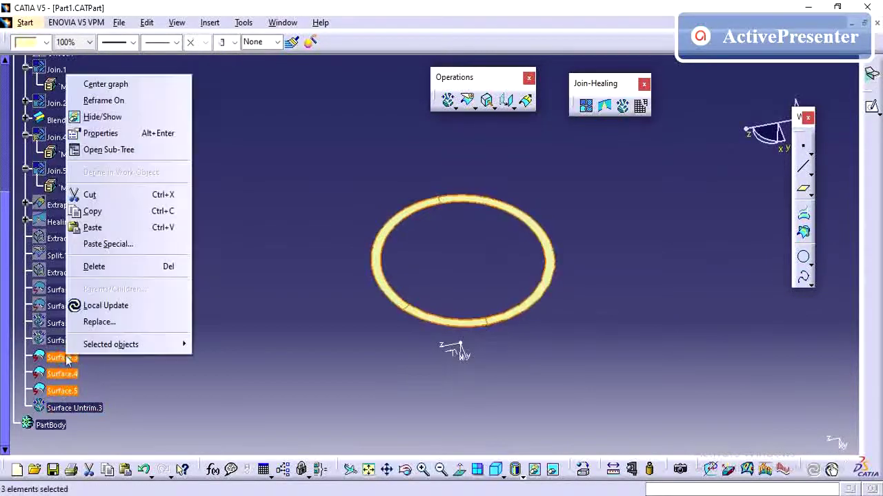
{"action": "left_click", "coordinate": [89, 116]}
{"action": "left_click", "coordinate": [501, 334]}
{"action": "middle_click_drag", "start_coordinate": [501, 334], "coordinate": [413, 316]}
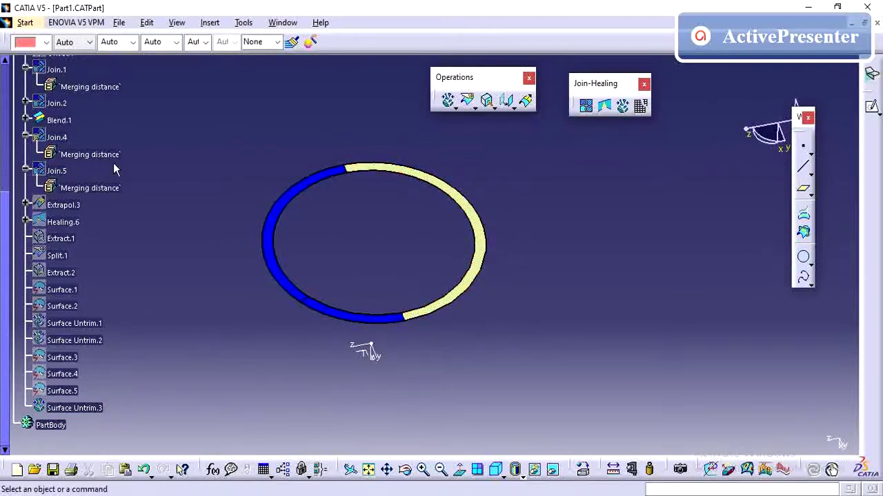
{"action": "right_click", "coordinate": [59, 121]}
{"action": "left_click", "coordinate": [94, 163]}
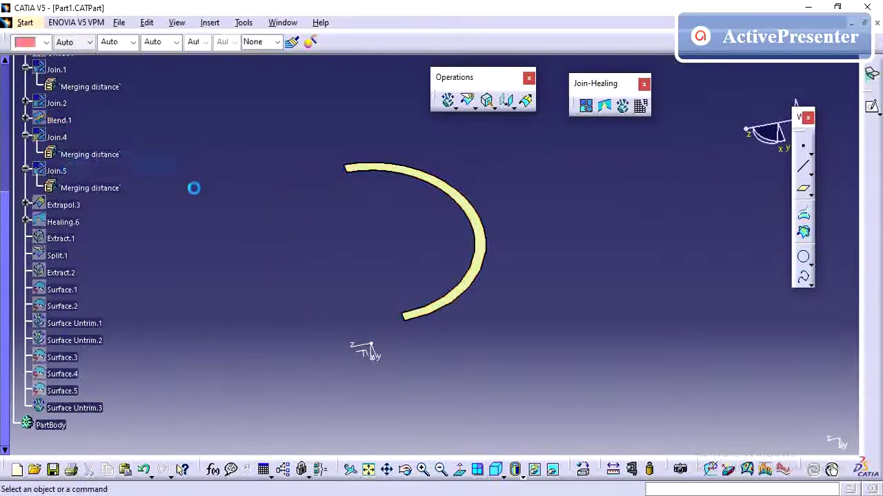
Show the hidden extruded surface Extrude.1 alongside the untrimmed ring face
{"action": "scroll", "coordinate": [222, 185], "scroll_direction": "up", "scroll_amount": 2}
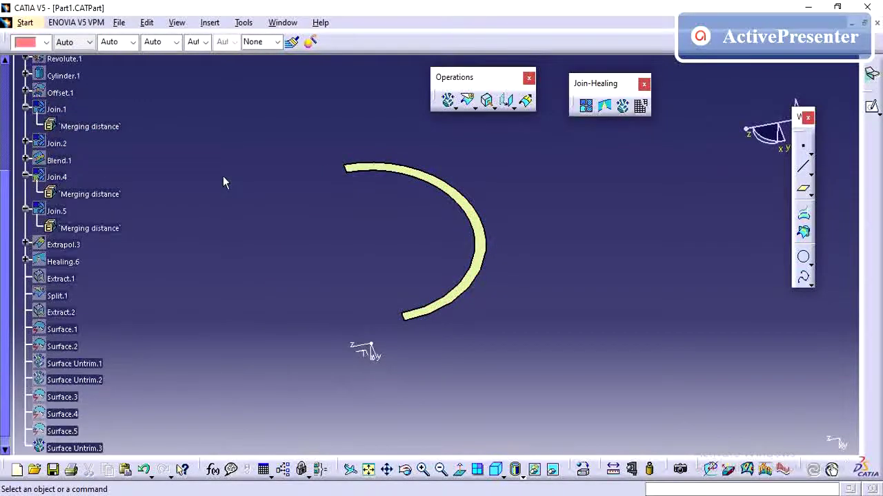
{"action": "scroll", "coordinate": [223, 181], "scroll_direction": "up", "scroll_amount": 5}
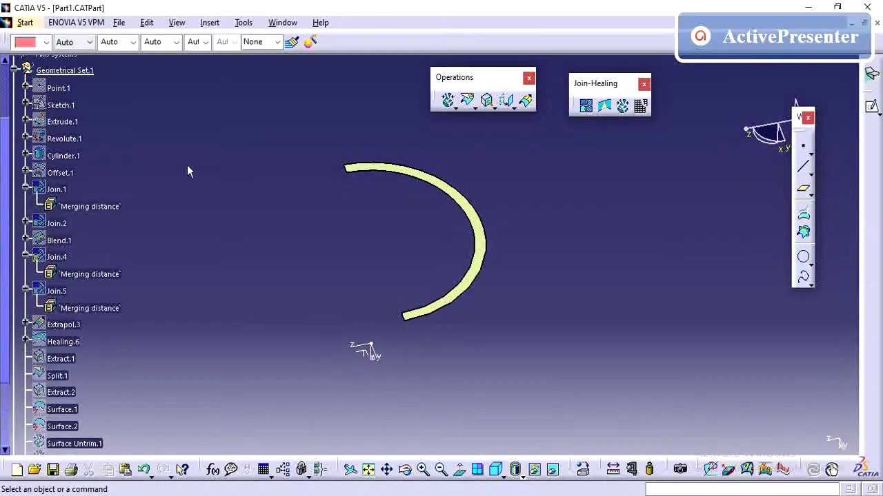
{"action": "right_click", "coordinate": [67, 122]}
{"action": "left_click", "coordinate": [104, 165]}
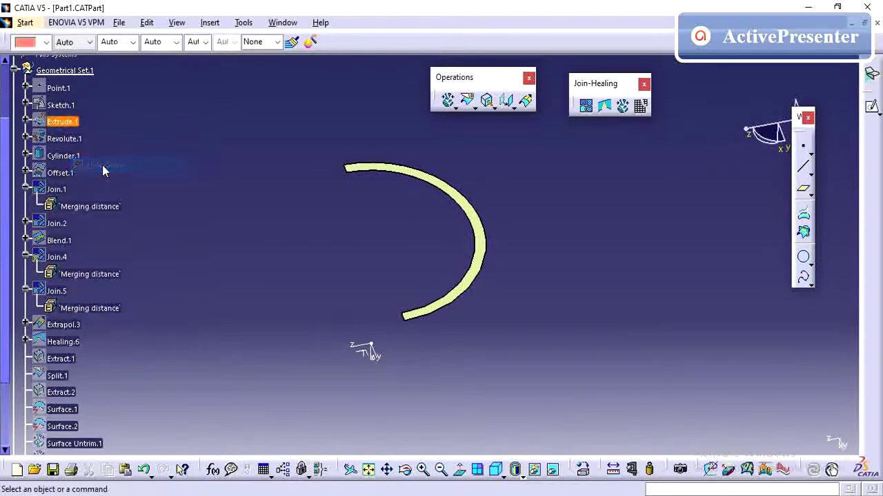
{"action": "middle_click_drag", "start_coordinate": [402, 316], "coordinate": [345, 324]}
{"action": "left_click", "coordinate": [345, 323]}
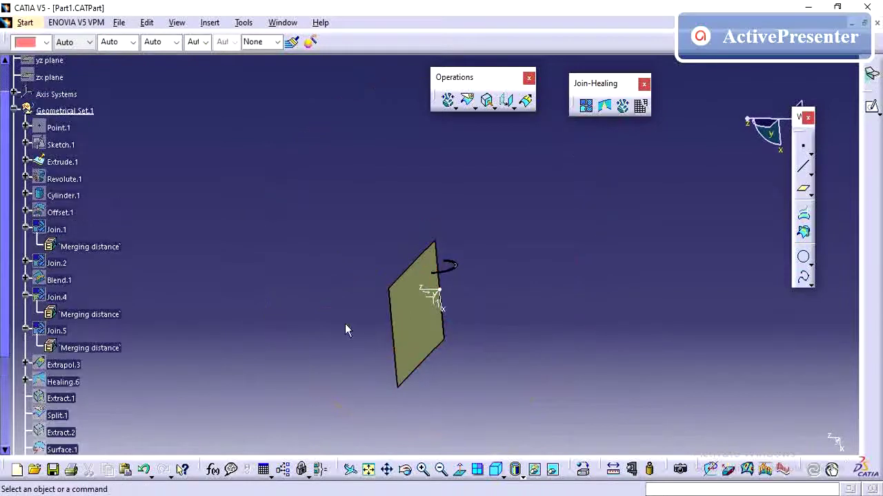